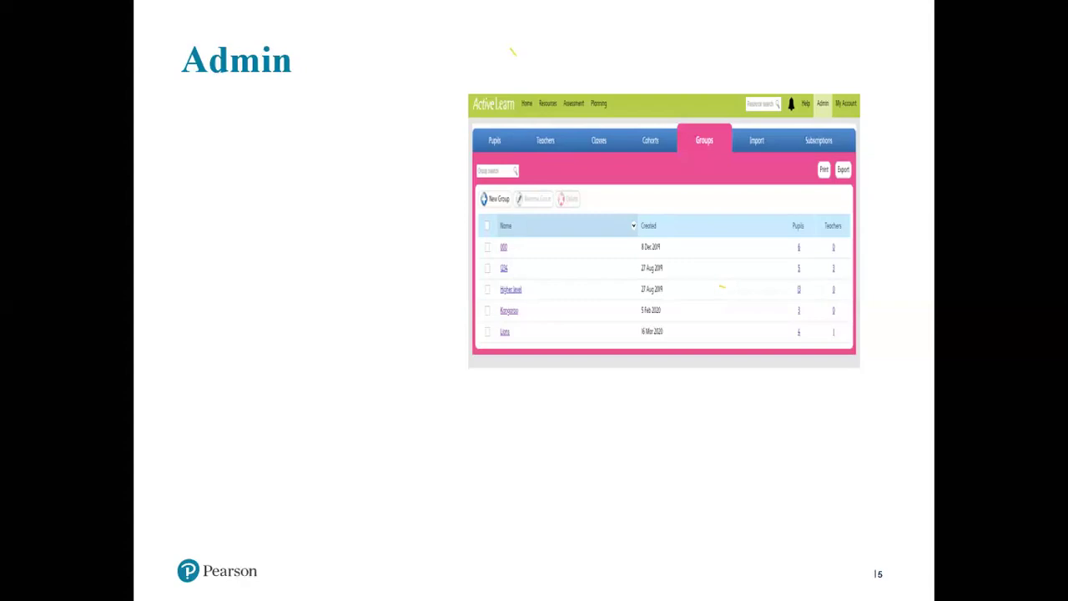
Step: Switch to the browser and sign in to ActiveLearn with the saved account credentials and school code
key("alt+Tab")
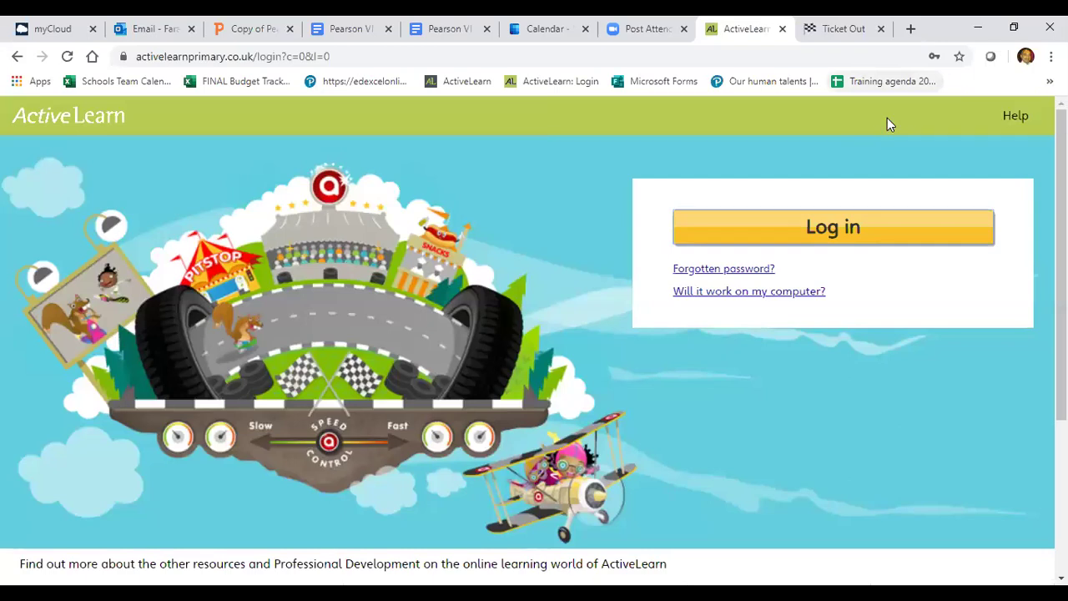
left_click(828, 227)
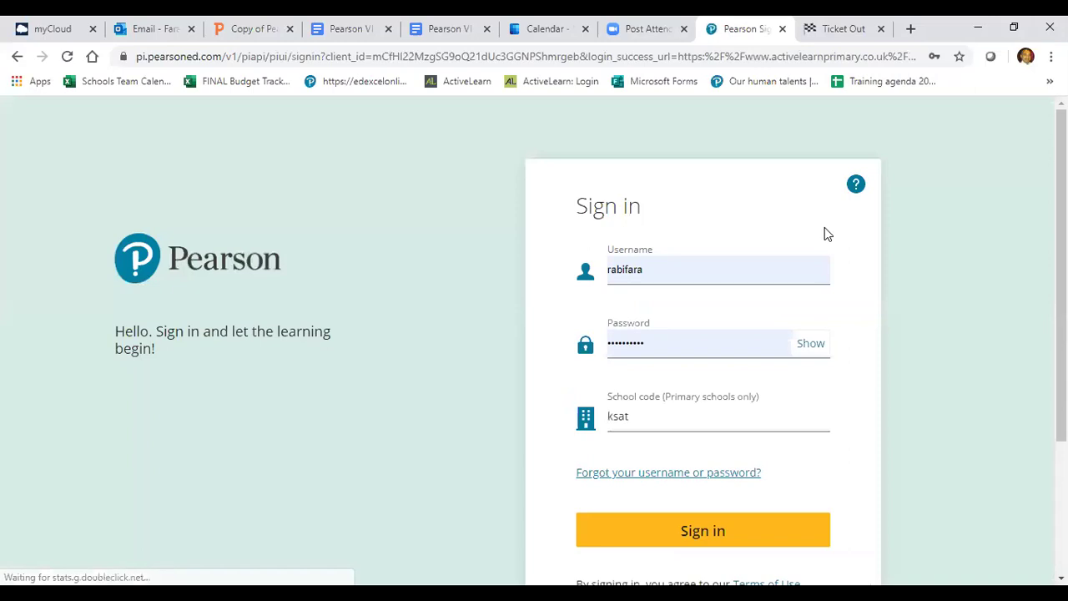
left_click(692, 532)
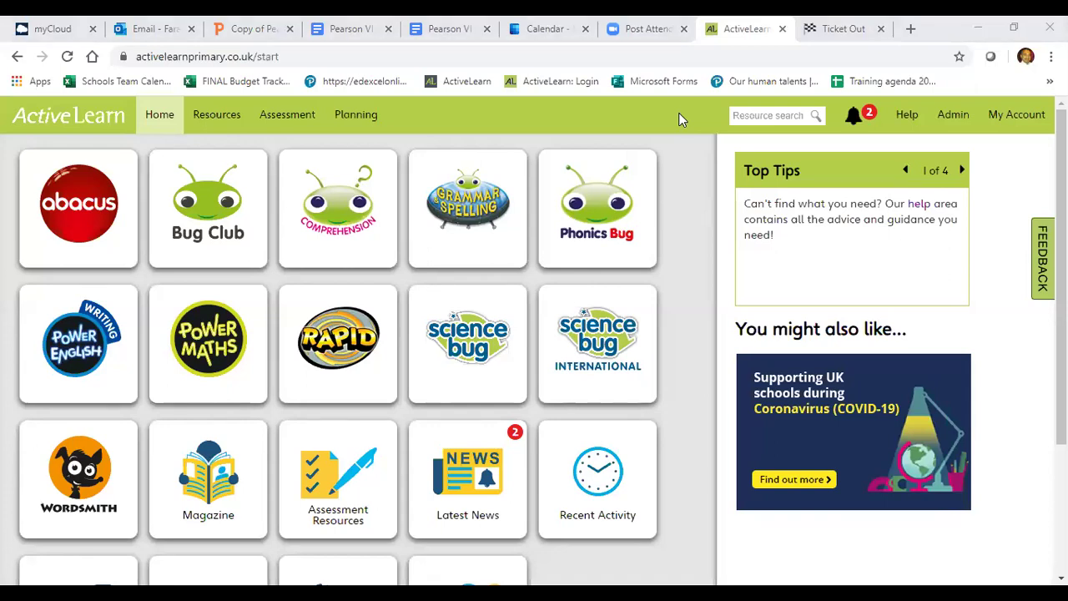
Step: Create a new group named "High achievers" in the group administration
left_click(956, 117)
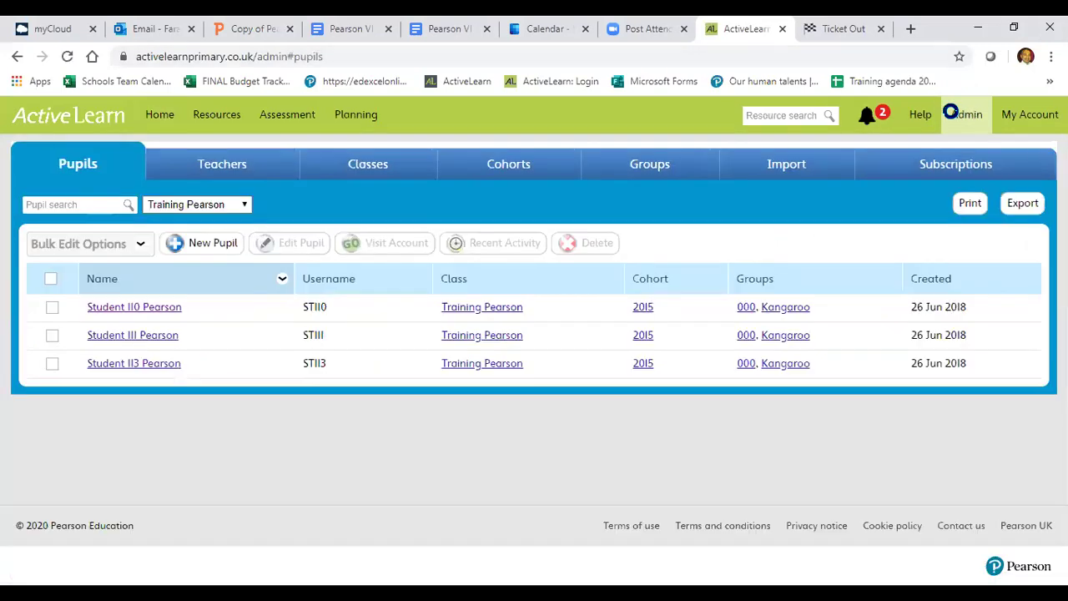
left_click(655, 163)
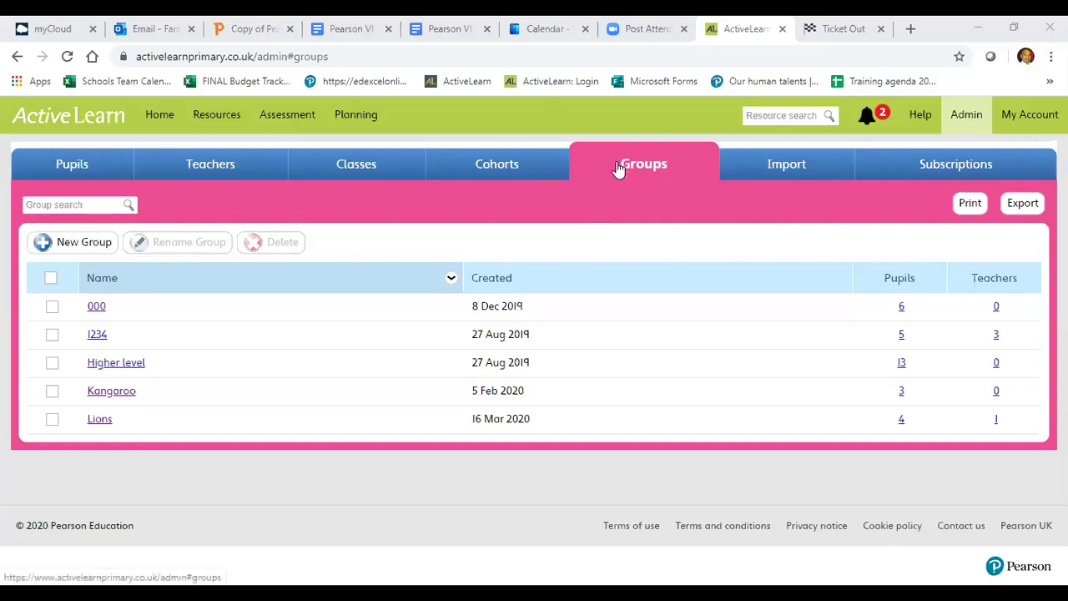
left_click(74, 244)
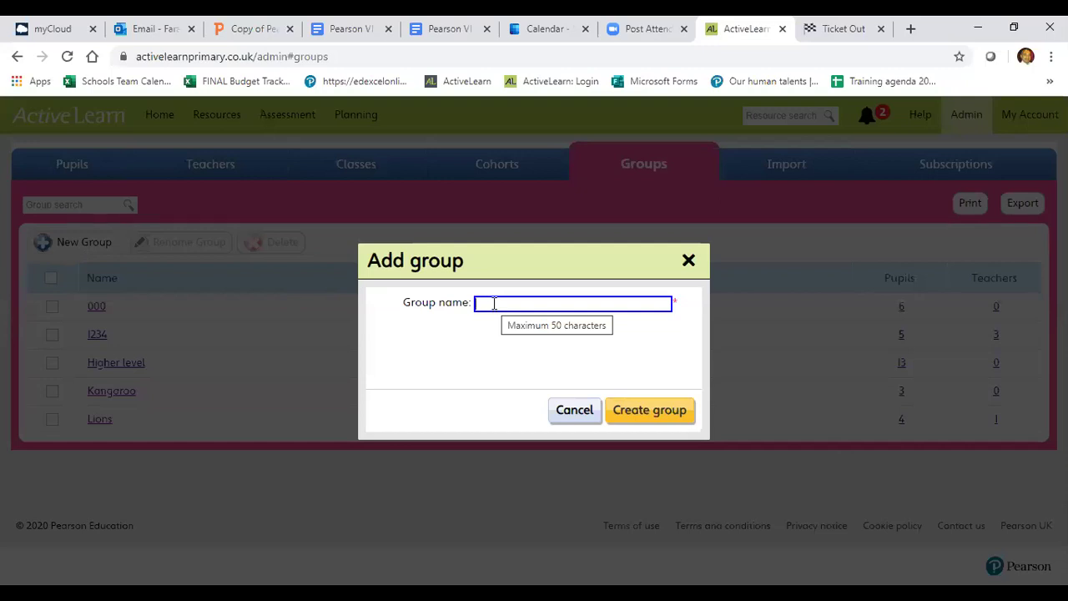
type("Hg")
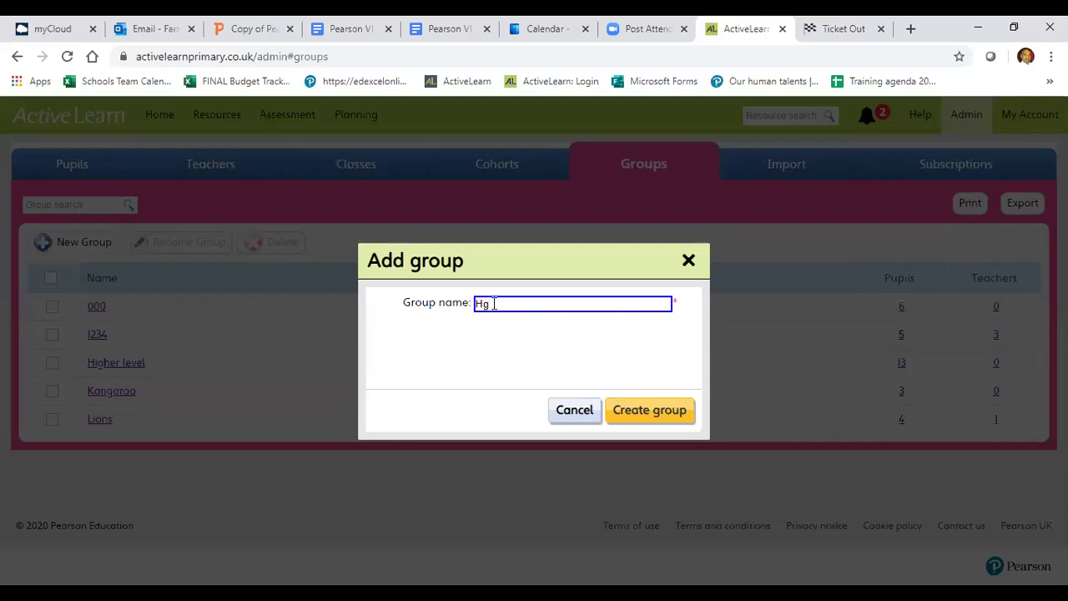
key("BackSpace")
type("igh")
type(" achievers")
left_click(640, 410)
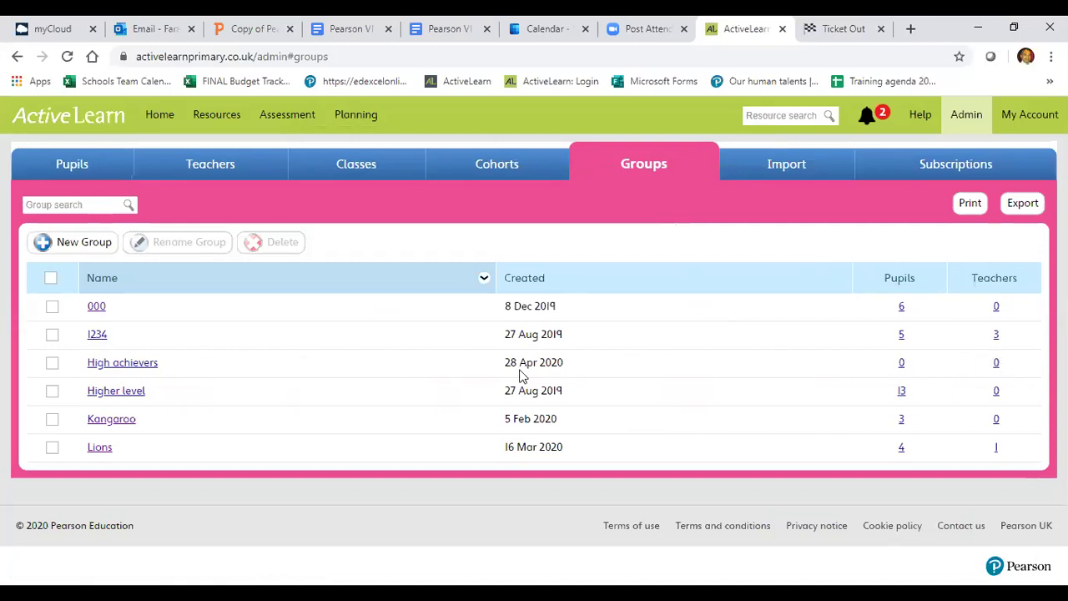
Step: Add the first two pupils of the Training Pearson class to the High achievers group using bulk editing
left_click(135, 365)
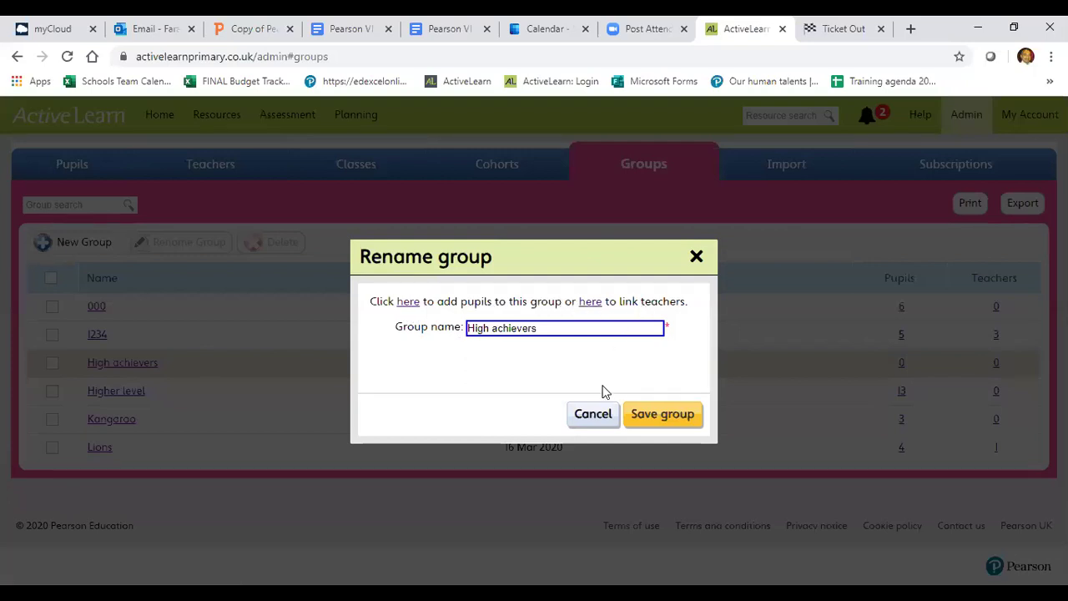
left_click(593, 415)
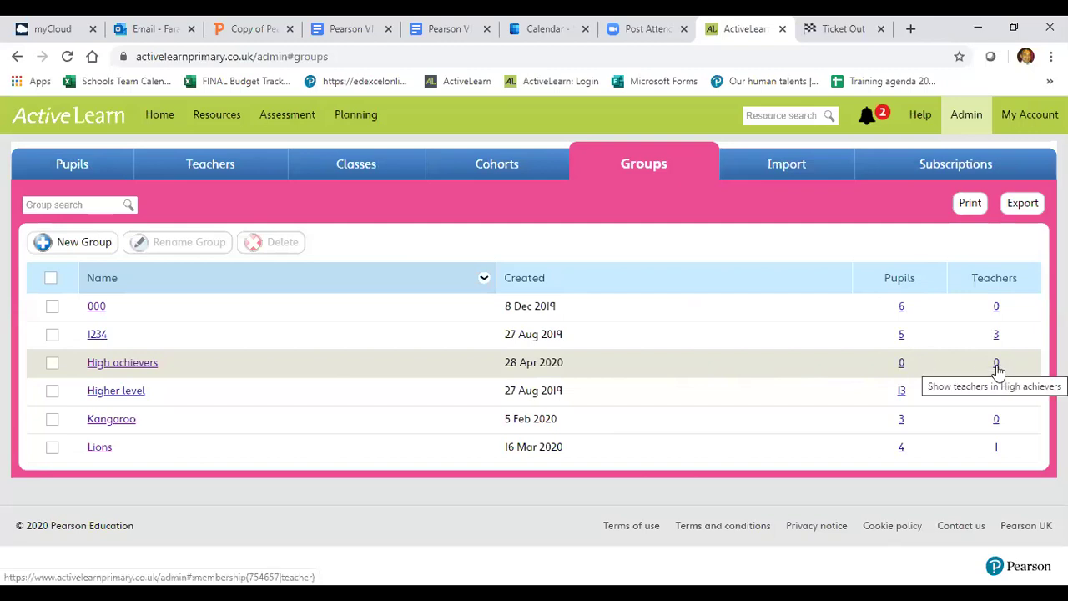
left_click(117, 363)
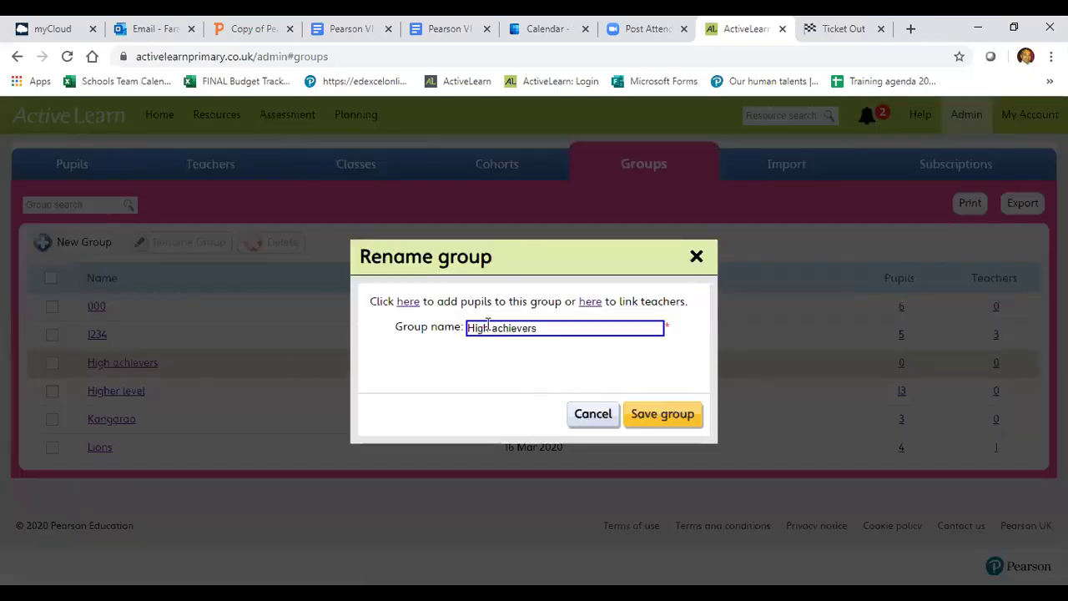
left_click(408, 304)
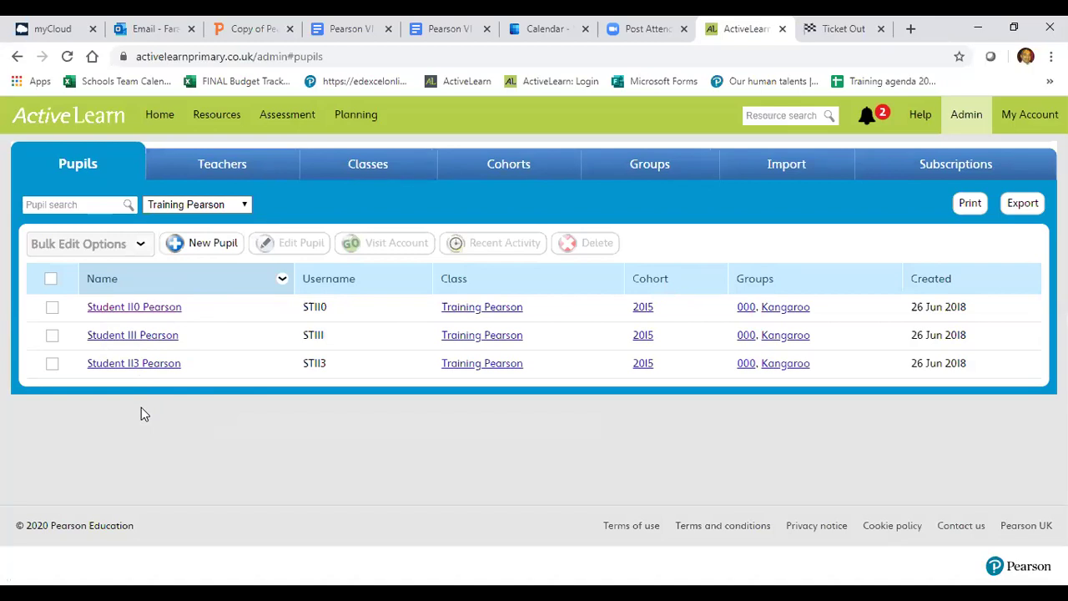
left_click(52, 307)
left_click(53, 336)
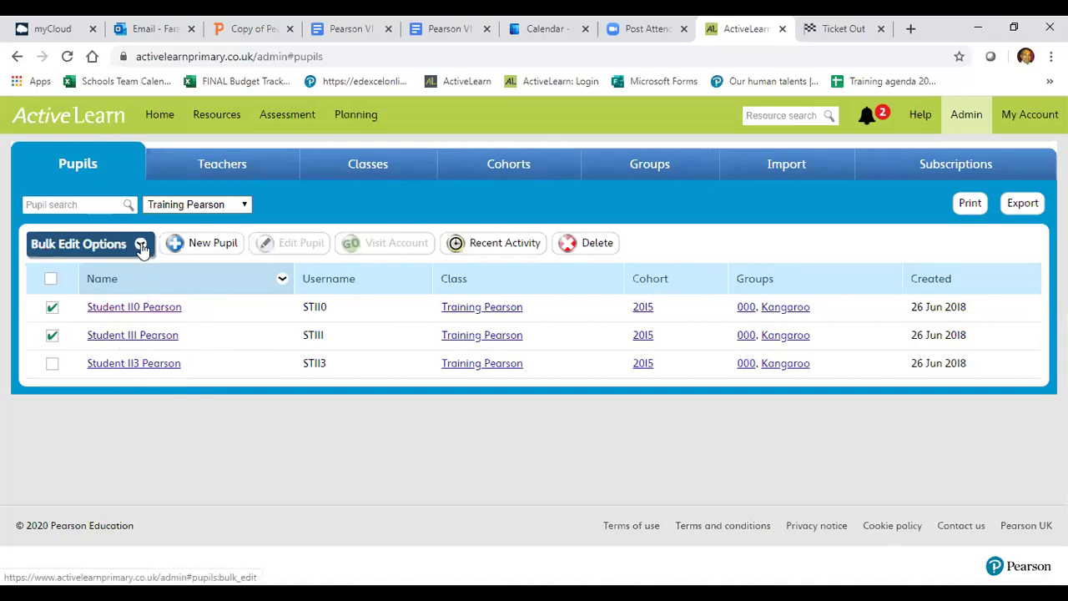
left_click(142, 246)
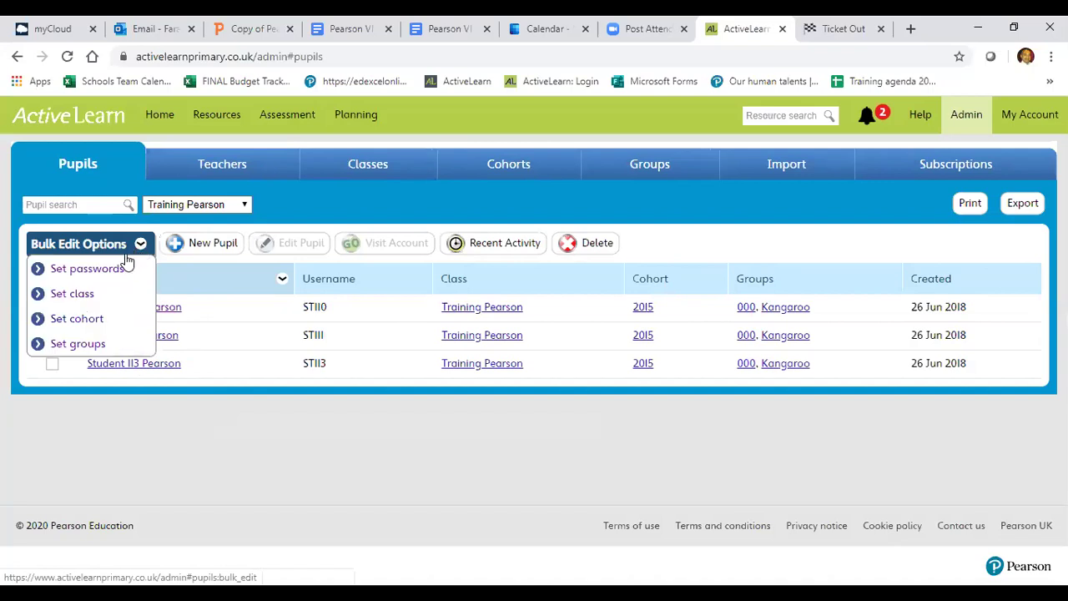
left_click(86, 344)
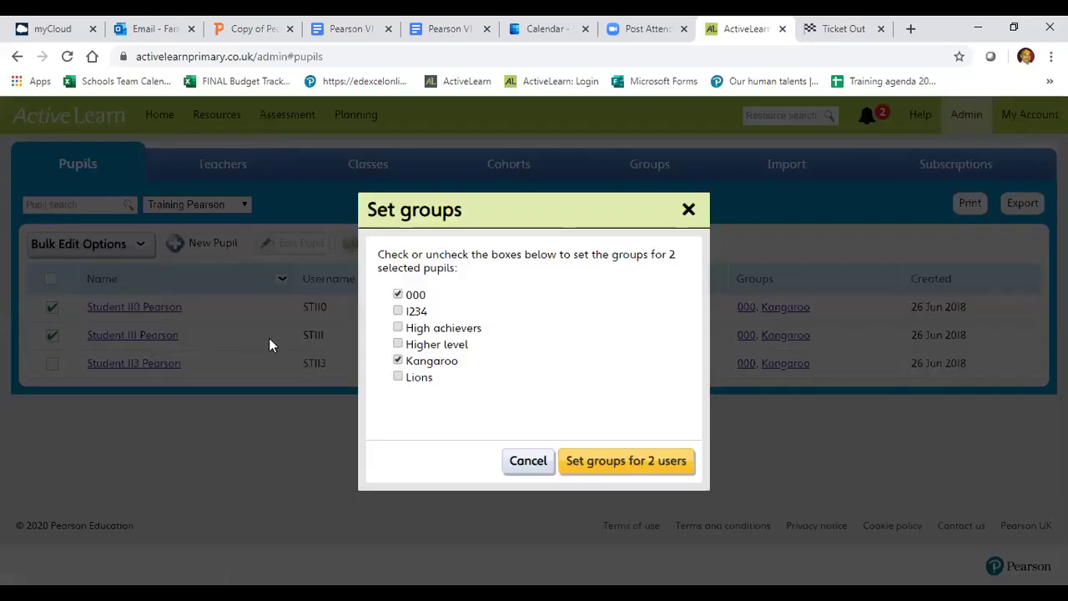
left_click(398, 328)
left_click(613, 461)
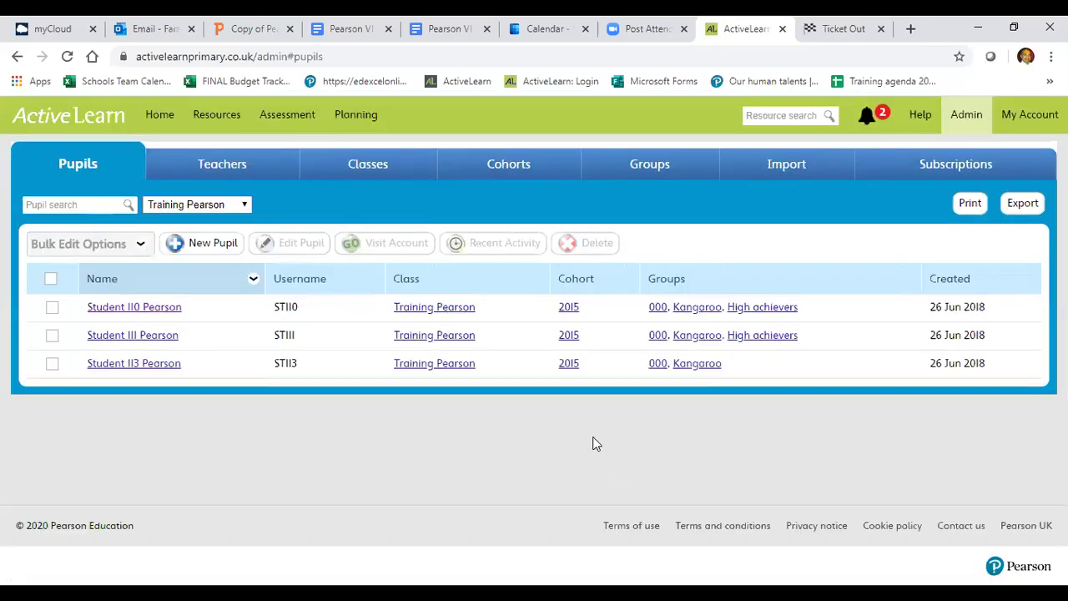
Step: Check which pupils are listed in the High achievers group
left_click(642, 173)
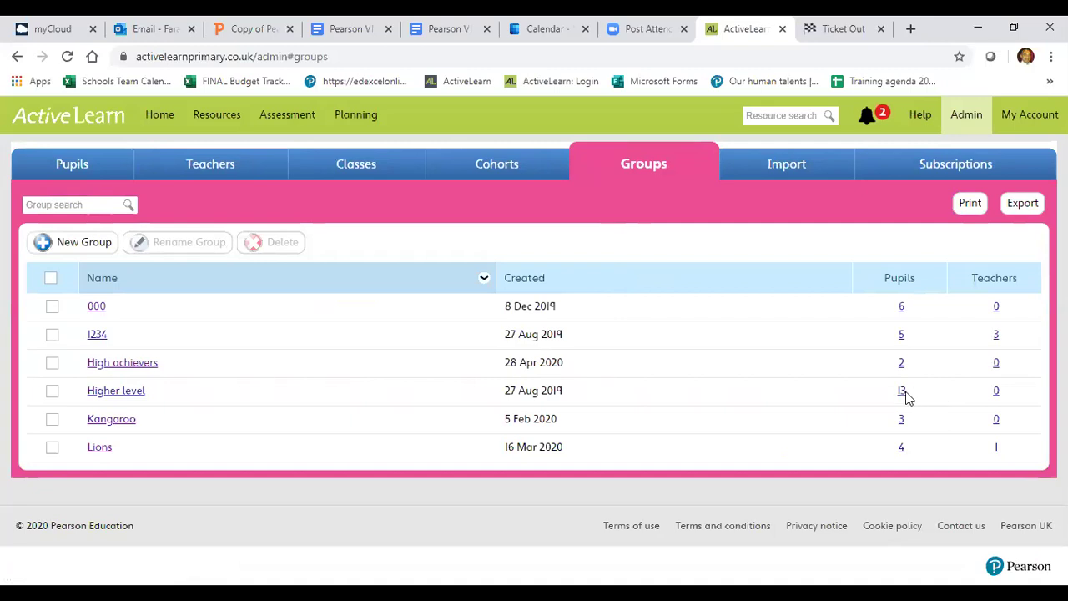
left_click(902, 364)
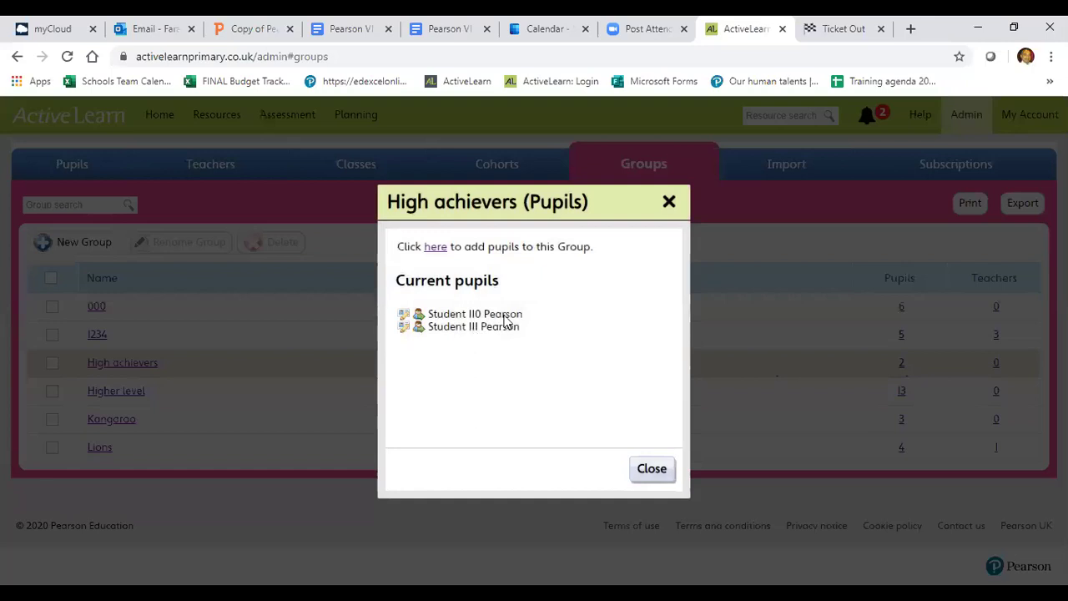
left_click(669, 203)
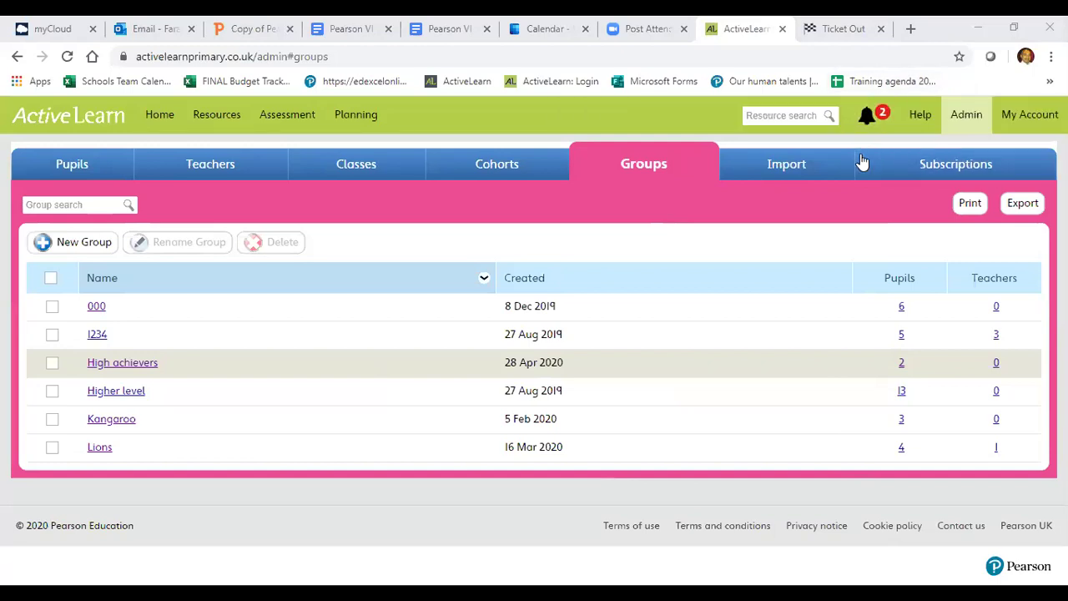
Step: Add the teacher who belongs to groups 1234 and Lions to the High achievers group, and return to the groups list
left_click(996, 364)
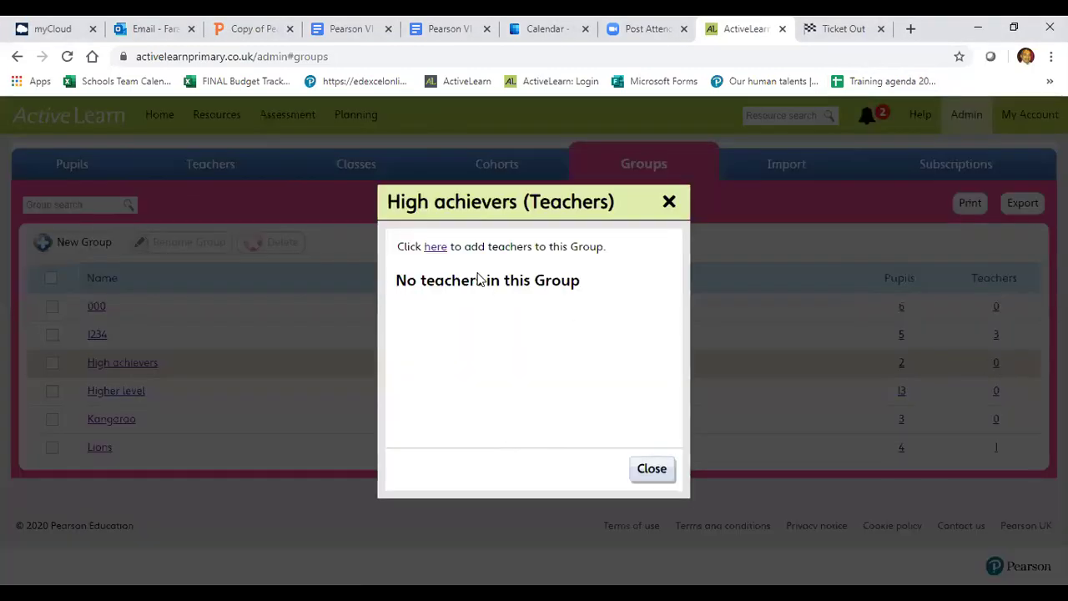
left_click(435, 250)
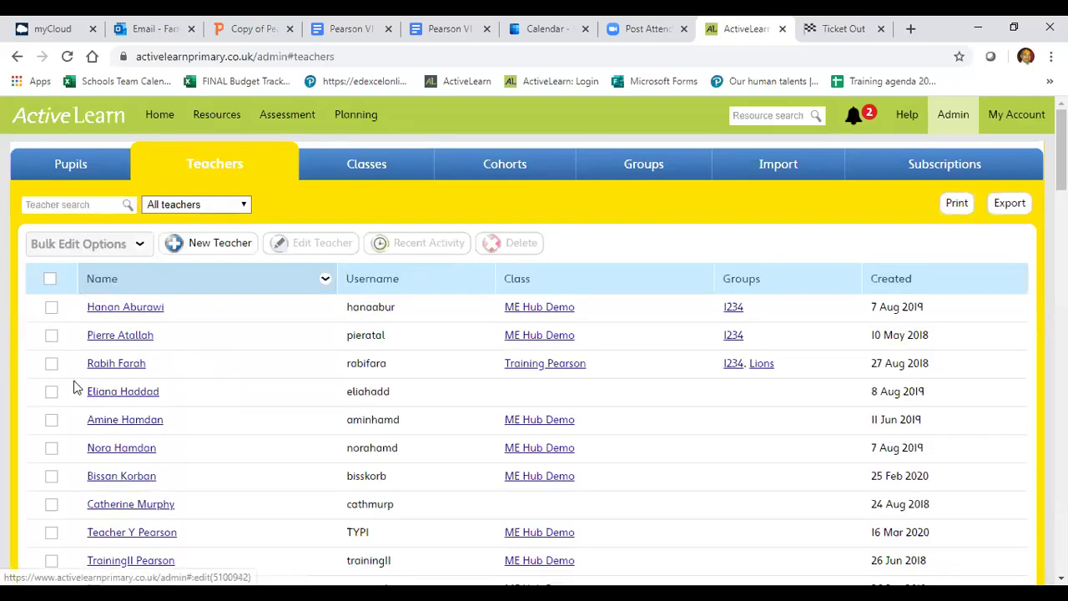
left_click(52, 364)
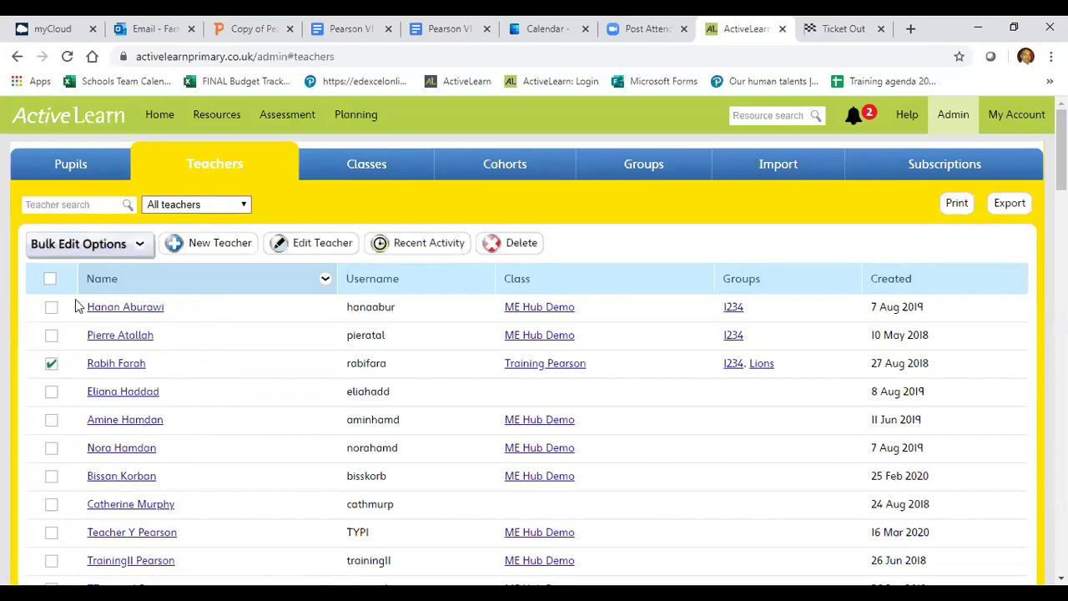
left_click(136, 245)
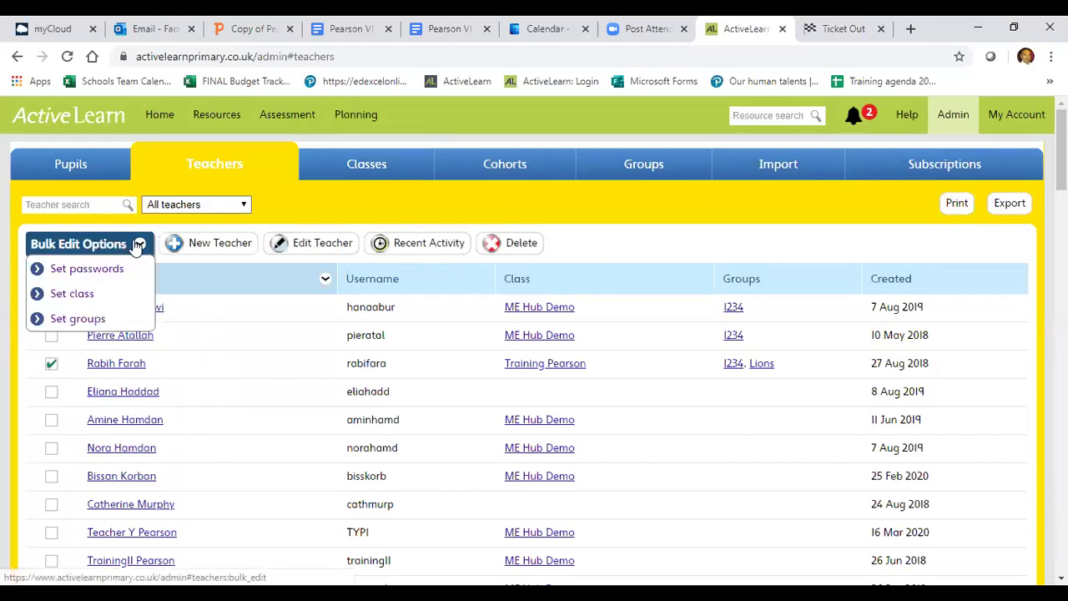
left_click(75, 319)
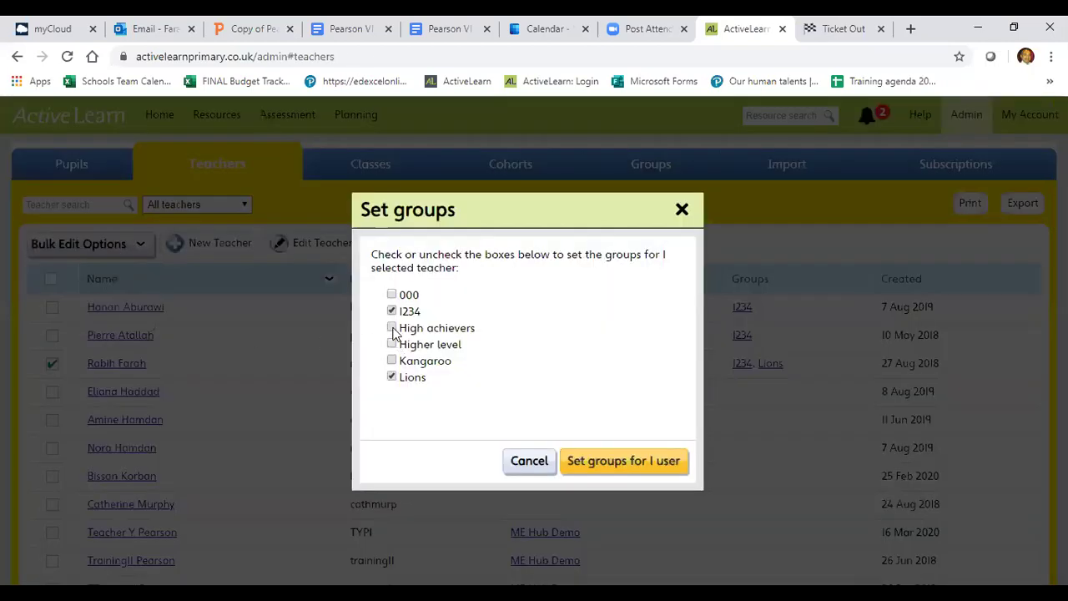
left_click(392, 328)
left_click(625, 461)
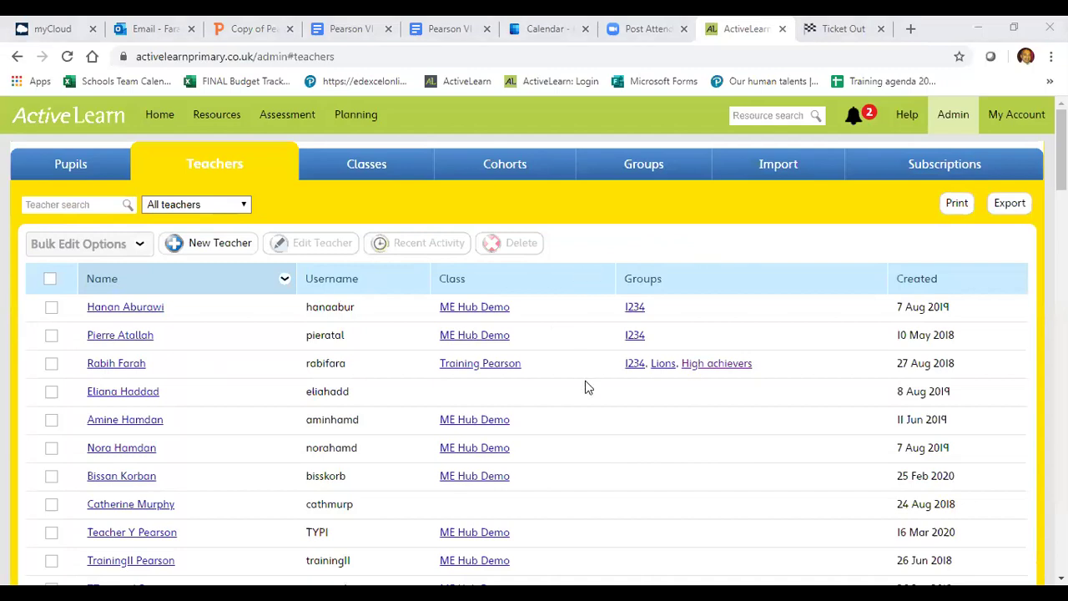
left_click(643, 166)
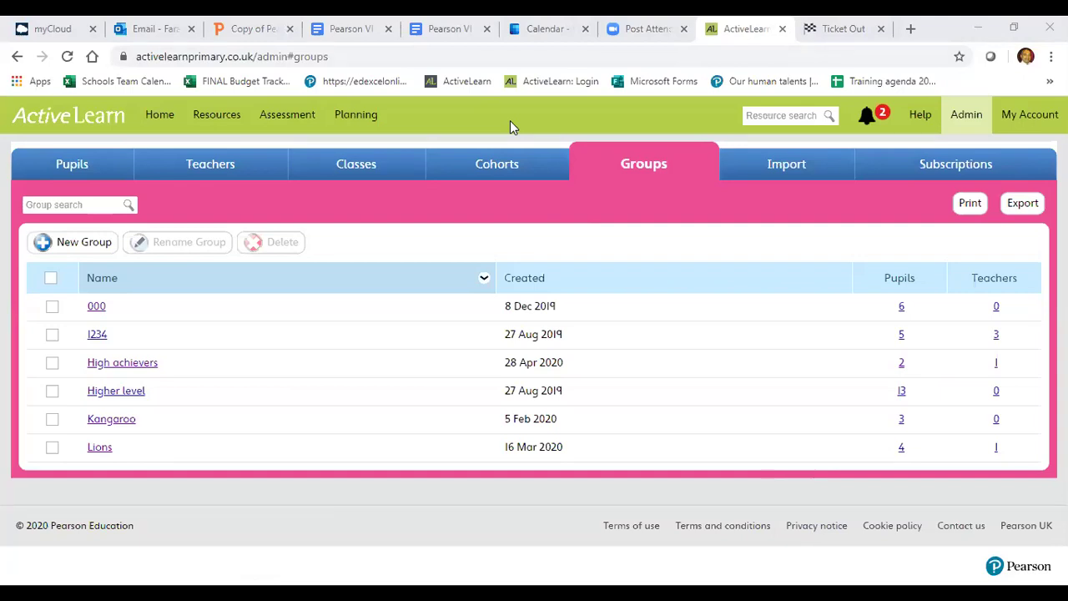
Step: Switch back to the slide show and reveal the chat activity on the Admin slide
key("alt+Tab")
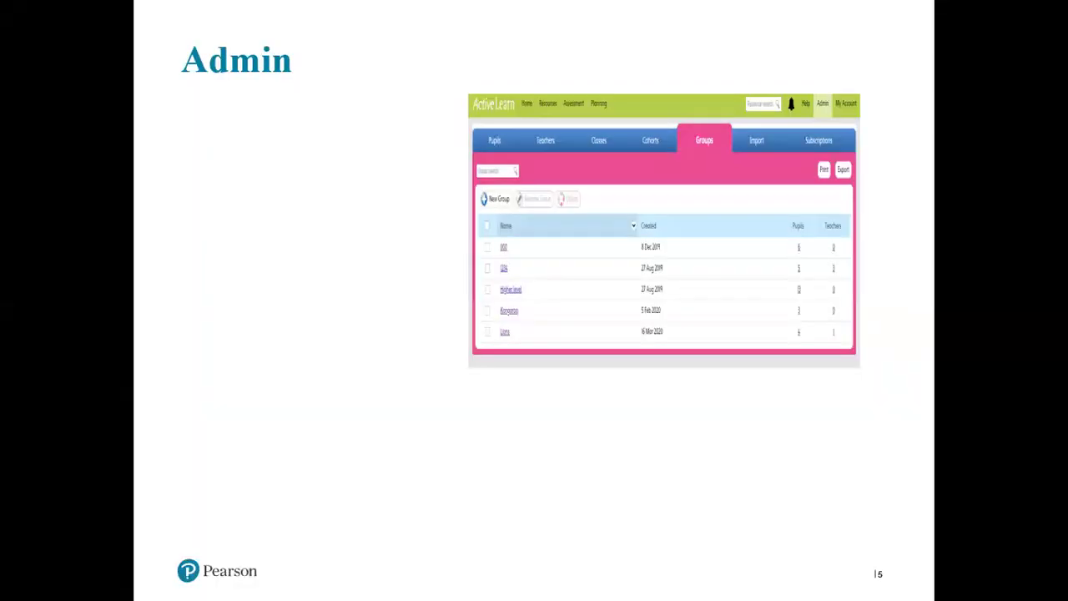
left_click(549, 371)
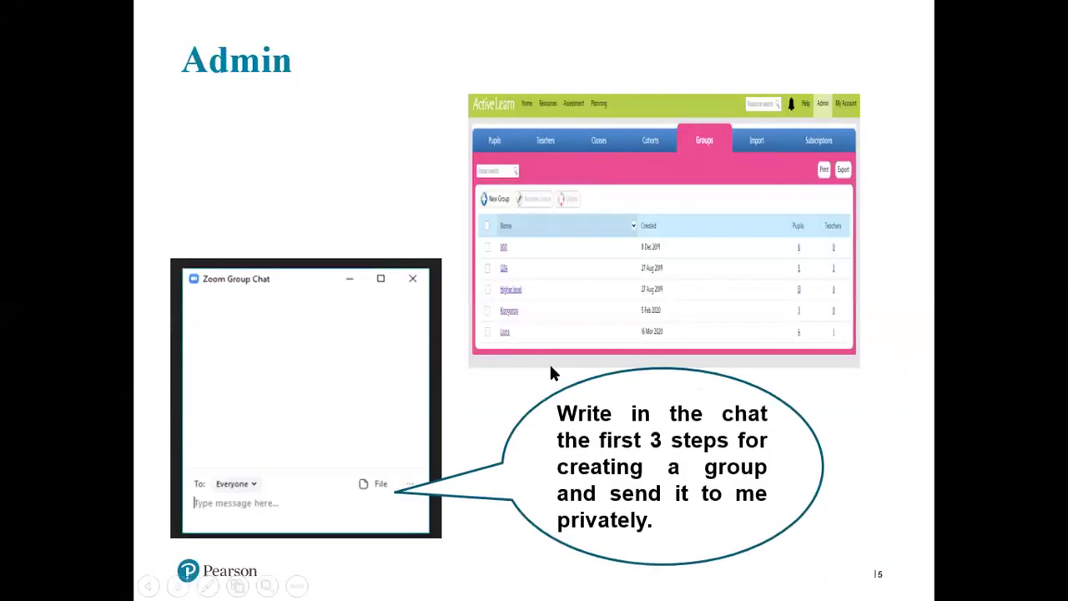
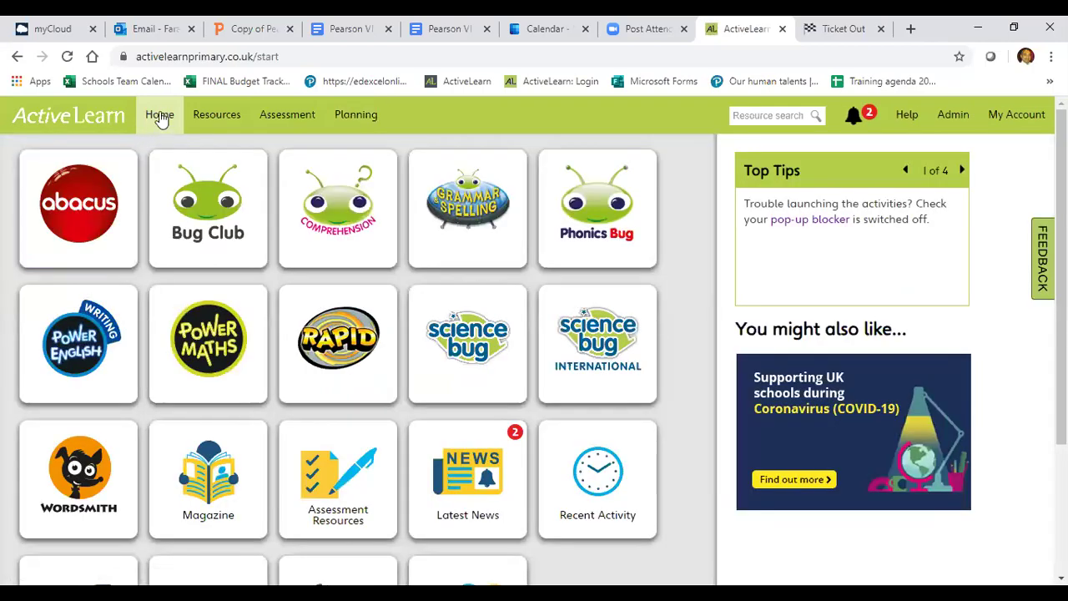
Step: Open the Abacus resources in ActiveLearn and look over the planning options and the Year and Abacus Strand filters
left_click(96, 194)
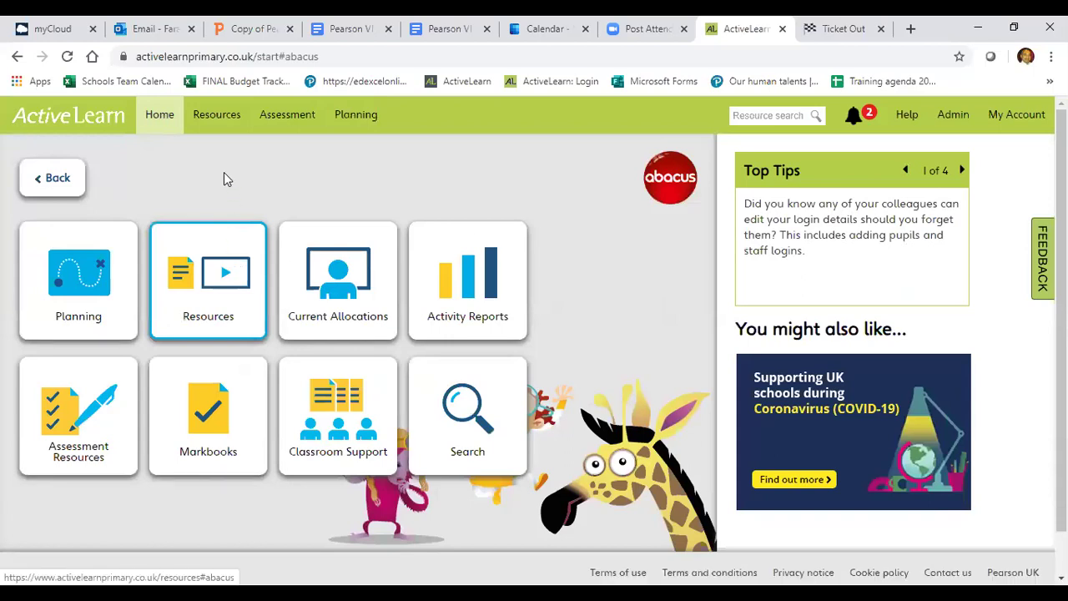
left_click(214, 115)
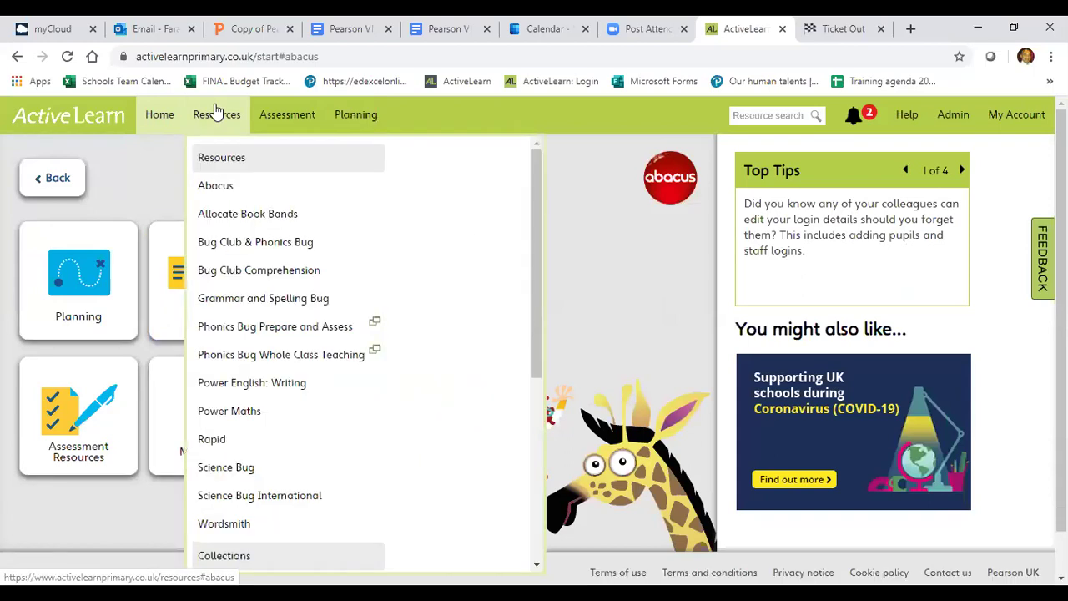
left_click(219, 191)
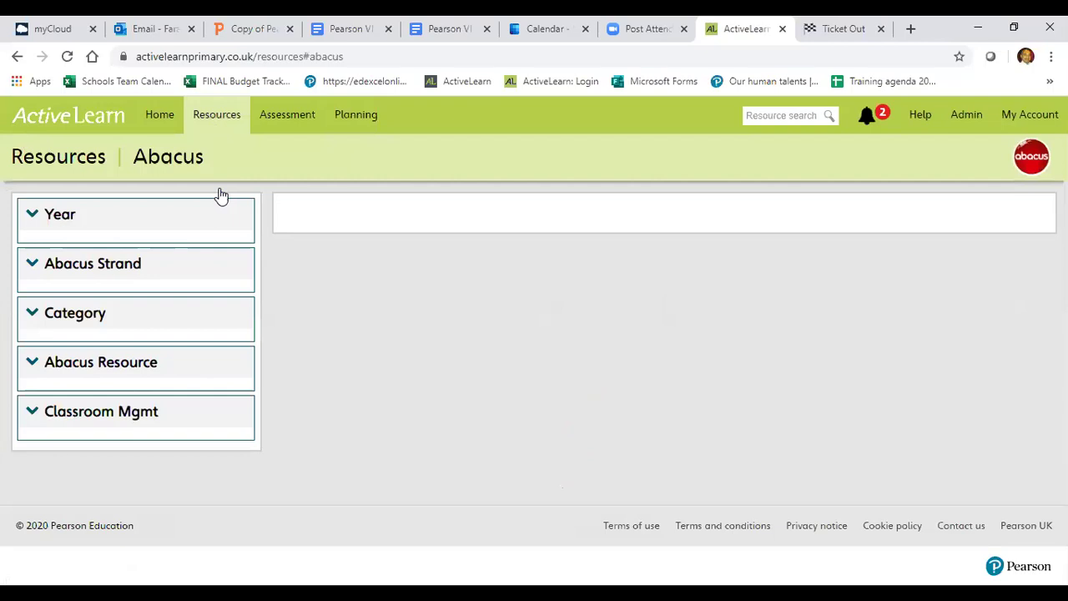
left_click(358, 117)
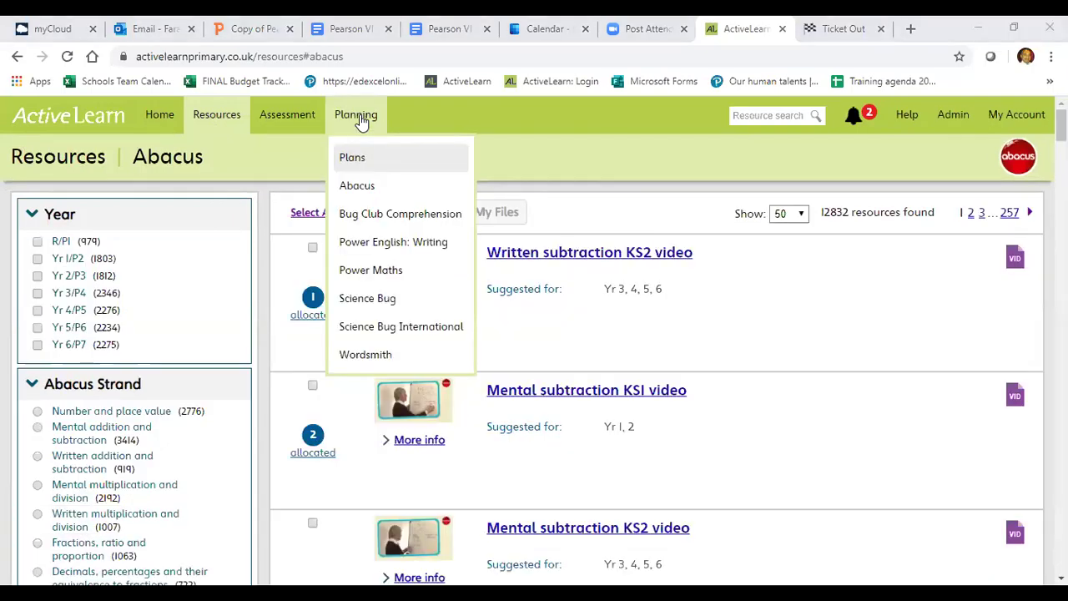
left_click(360, 121)
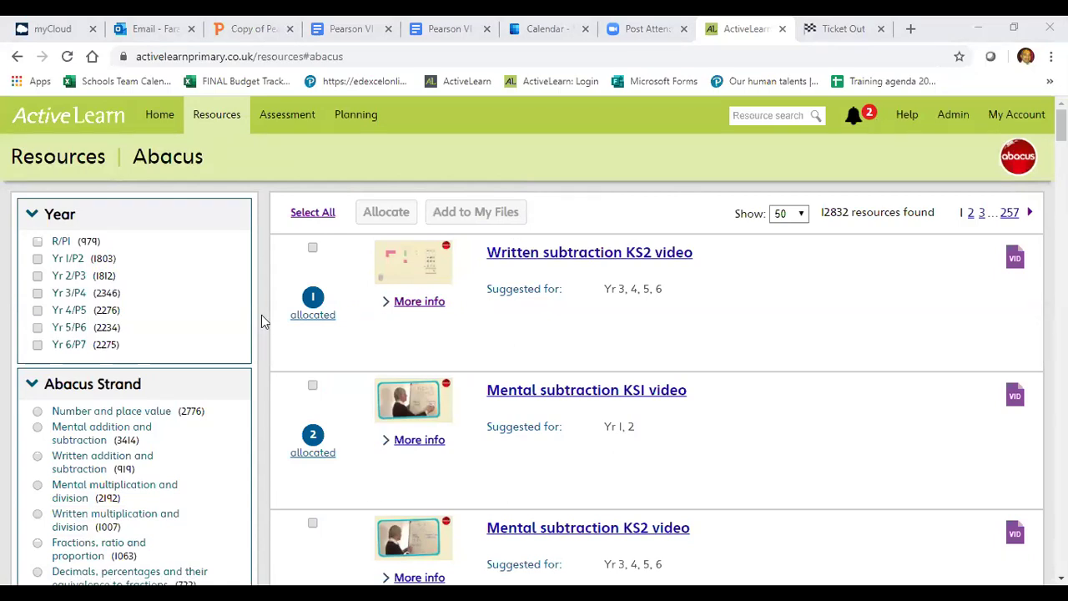
scroll(261, 317, "down", 1)
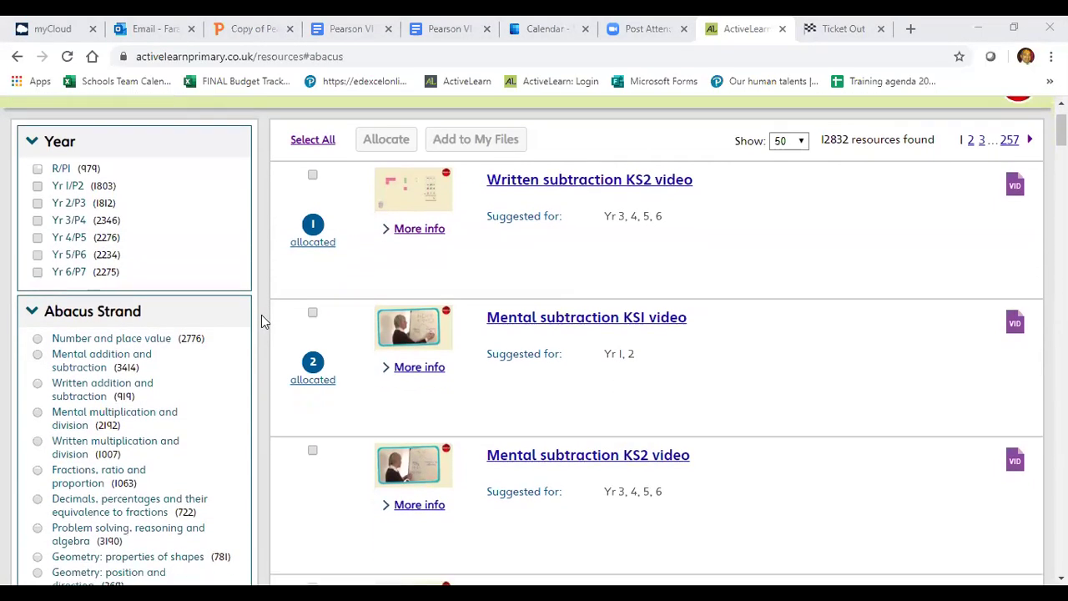
Step: Highlight the total number of Abacus resources found and look over the Year and Abacus Strand filters
scroll(261, 317, "down", 1)
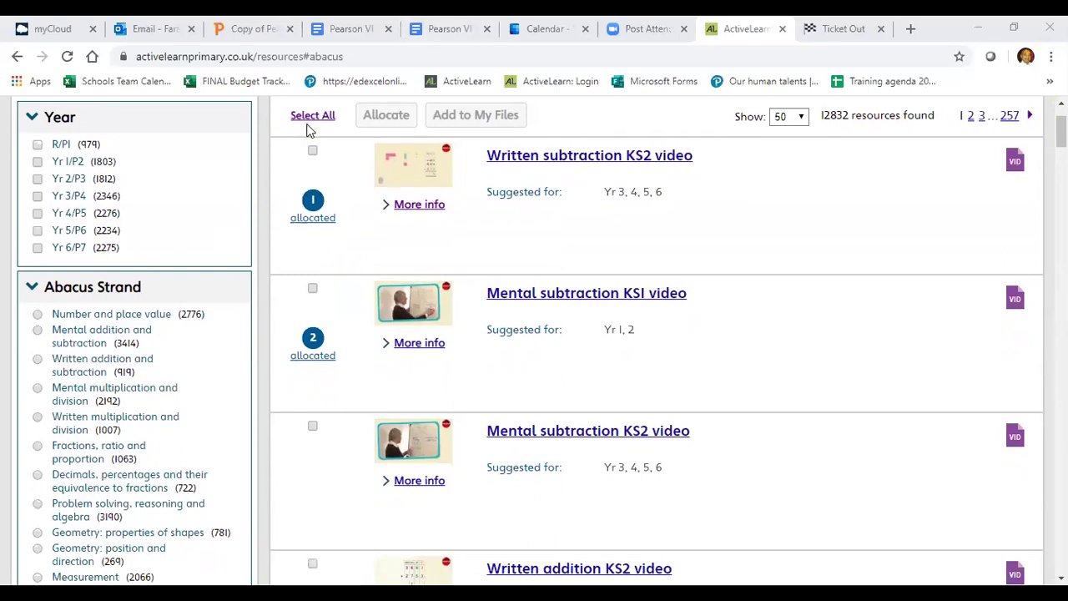
scroll(209, 200, "up", 1)
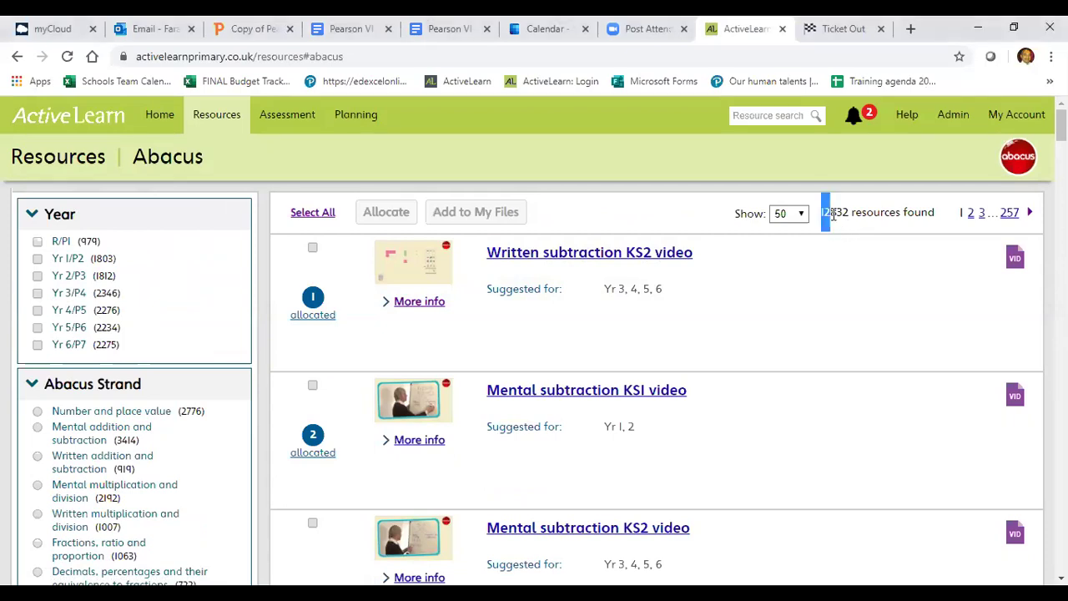
left_click_drag(822, 214, 849, 214)
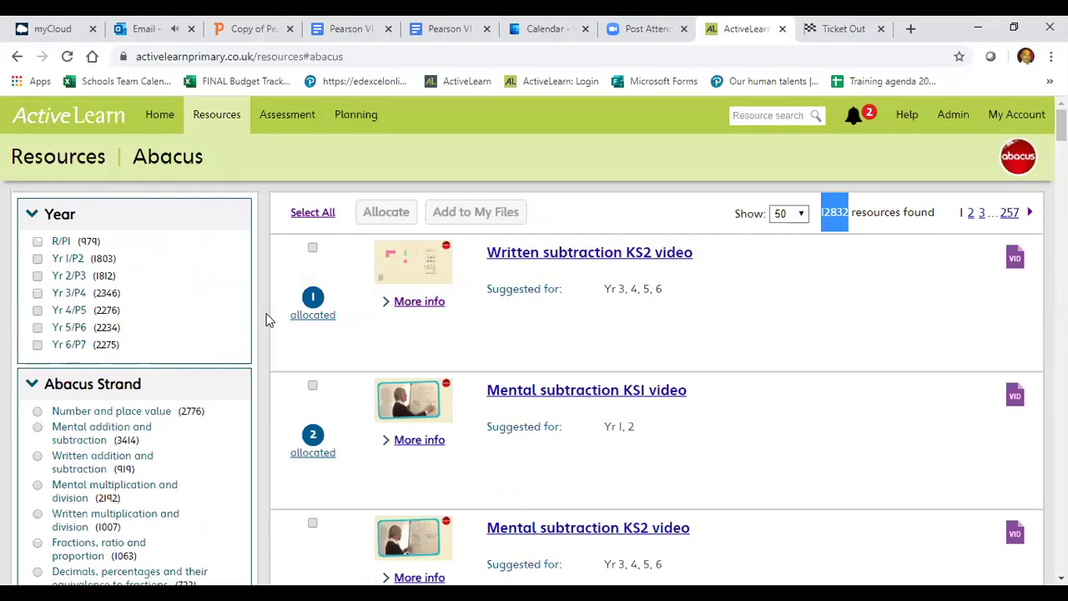
scroll(267, 319, "down", 2)
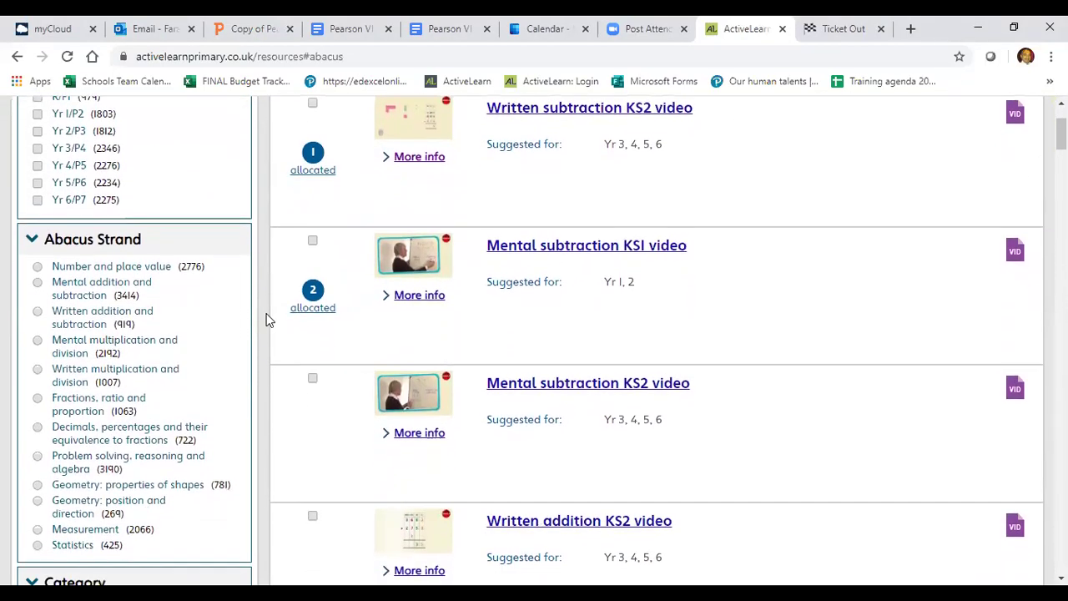
scroll(267, 319, "up", 2)
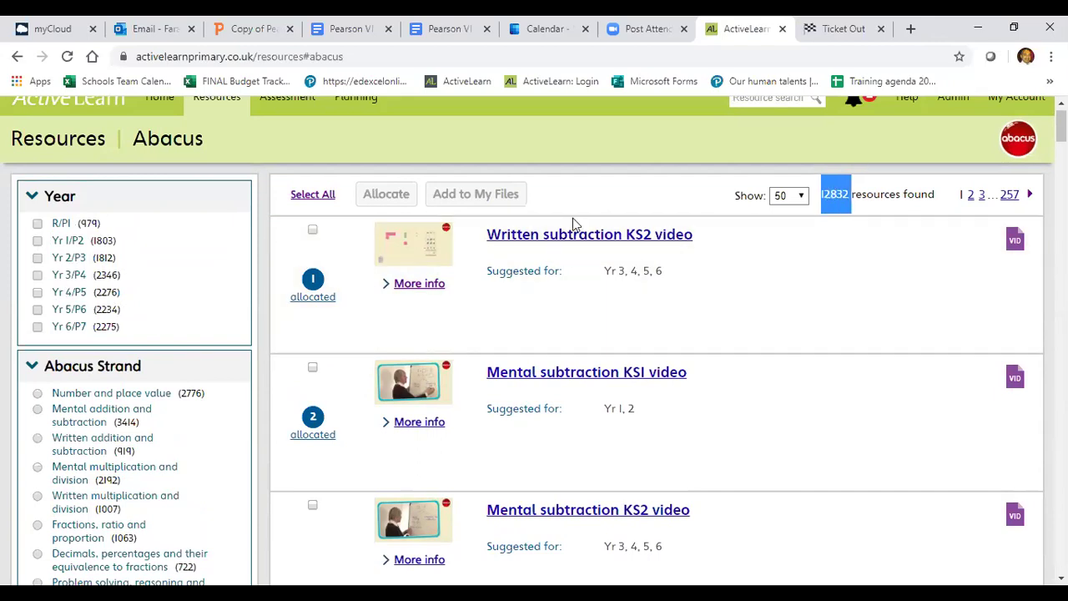
Step: Filter the Abacus resources by Yr 4/P5, check the Abacus Strand counts for that year, and clear the filter
left_click(37, 292)
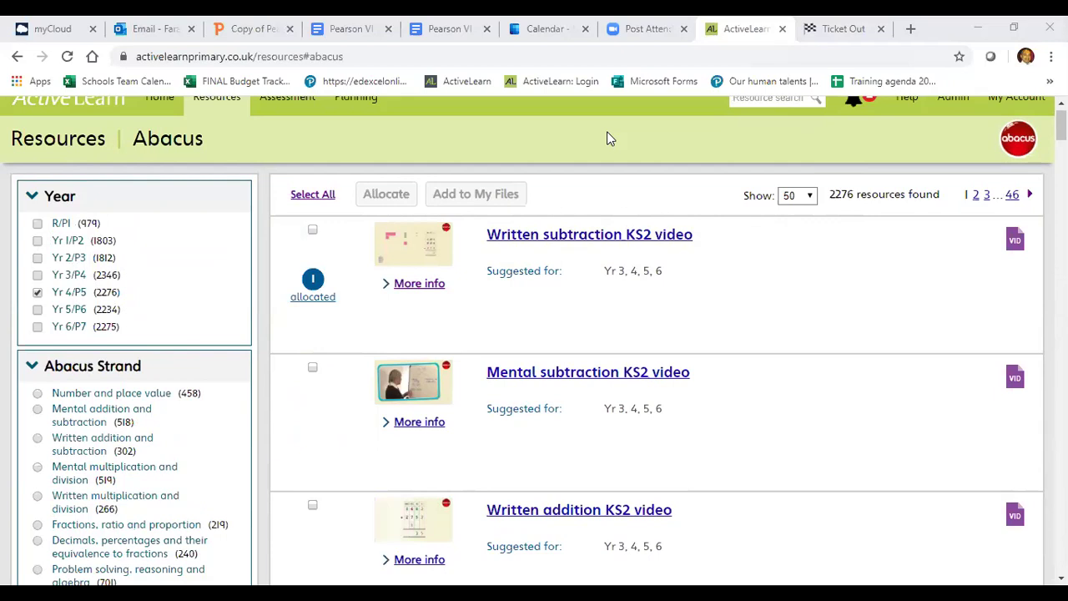
left_click(38, 292)
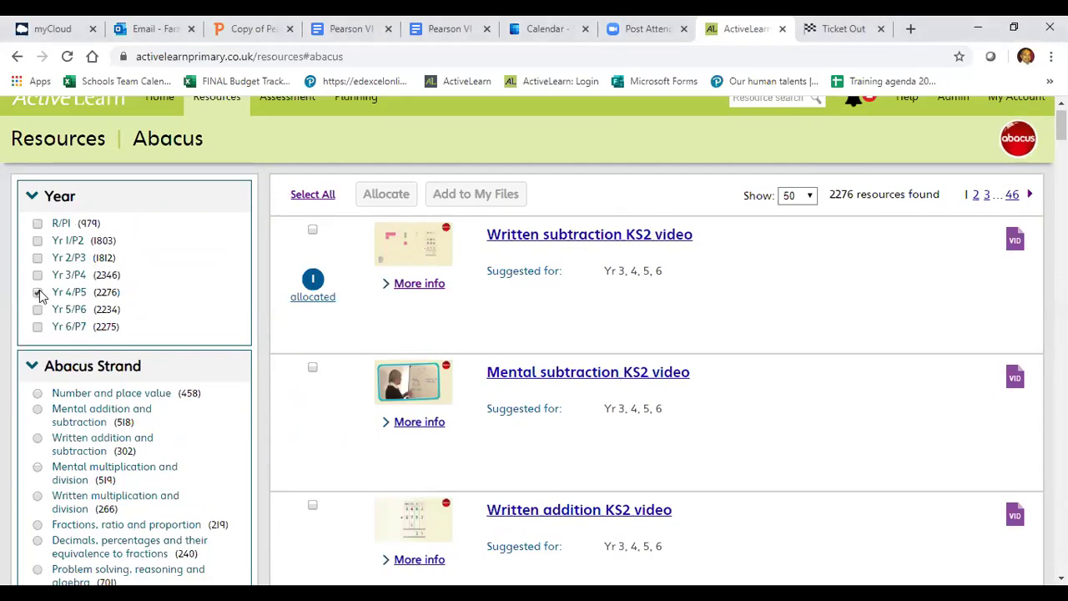
left_click(37, 292)
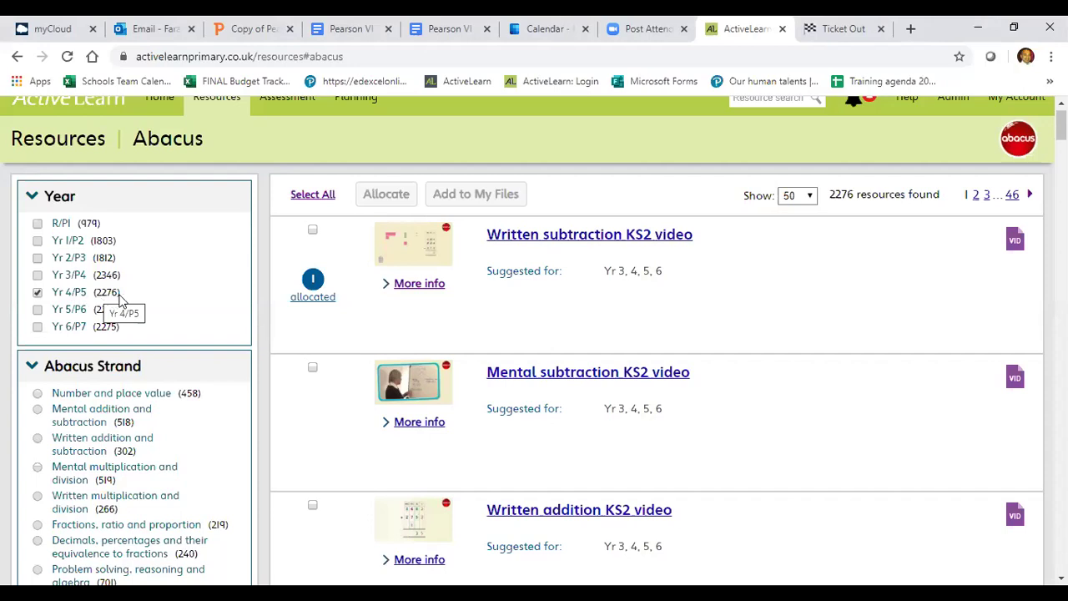
scroll(258, 376, "down", 2)
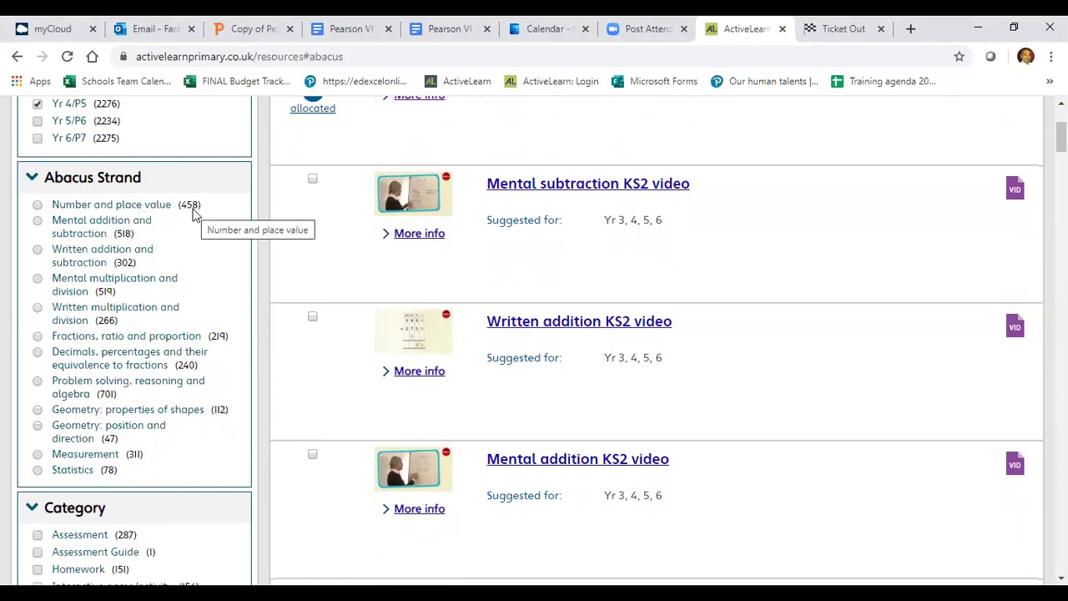
scroll(194, 214, "up", 2)
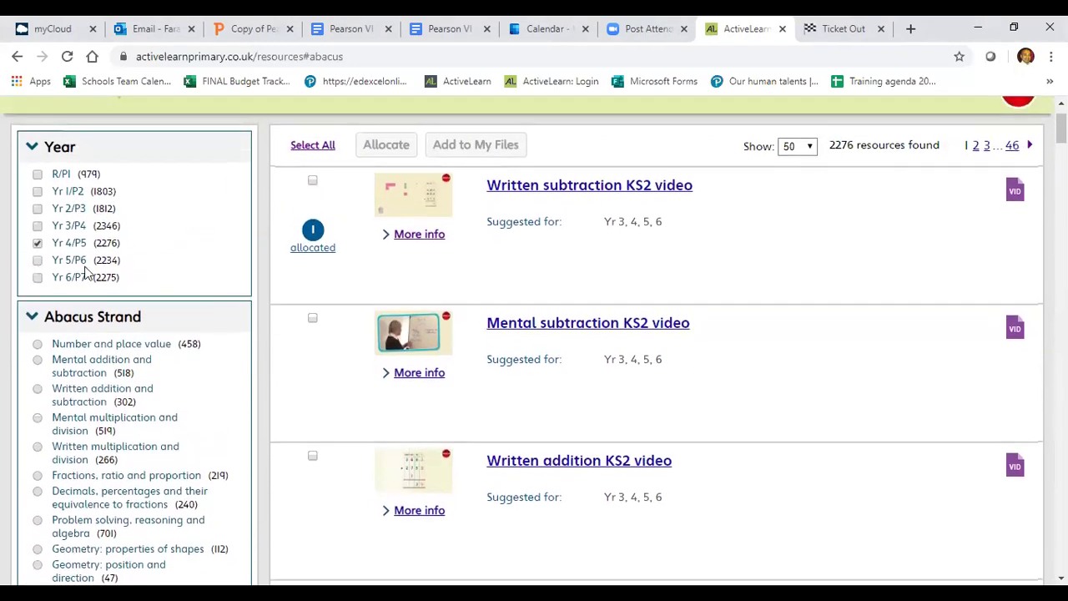
left_click(38, 243)
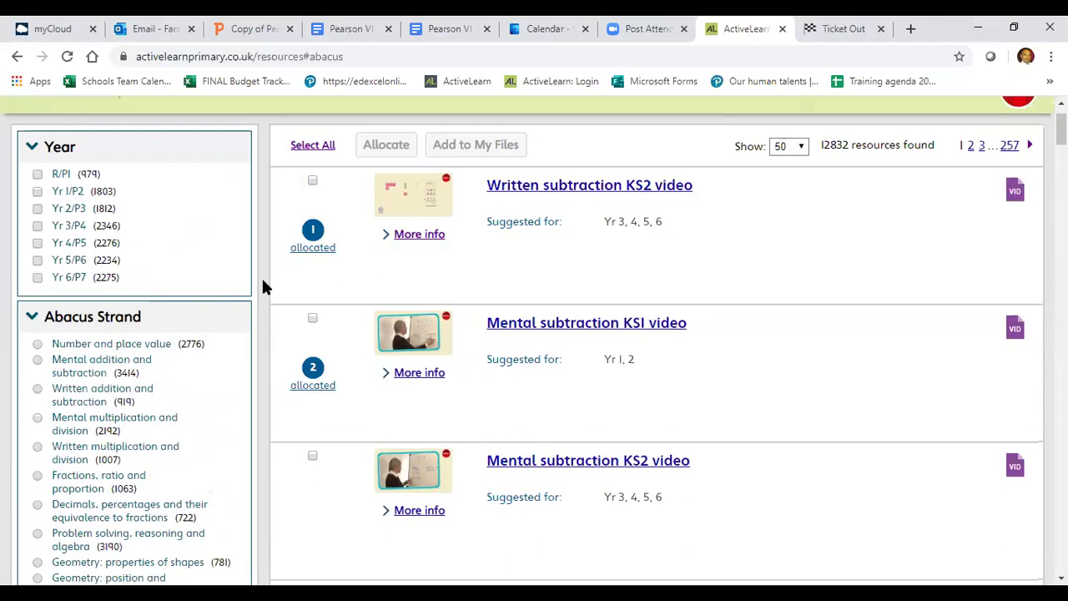
Step: Look through the options of the Category, Abacus Resource and Classroom Mgmt filters and return to the start of the resource list
scroll(262, 284, "down", 2)
scroll(262, 283, "up", 1)
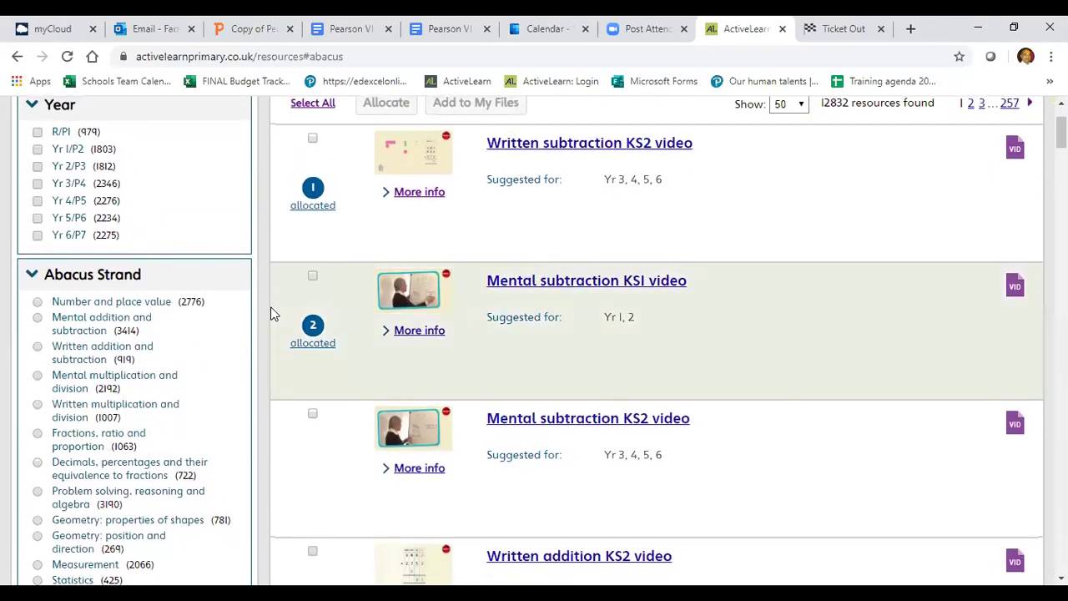
scroll(247, 345, "down", 2)
scroll(247, 345, "down", 3)
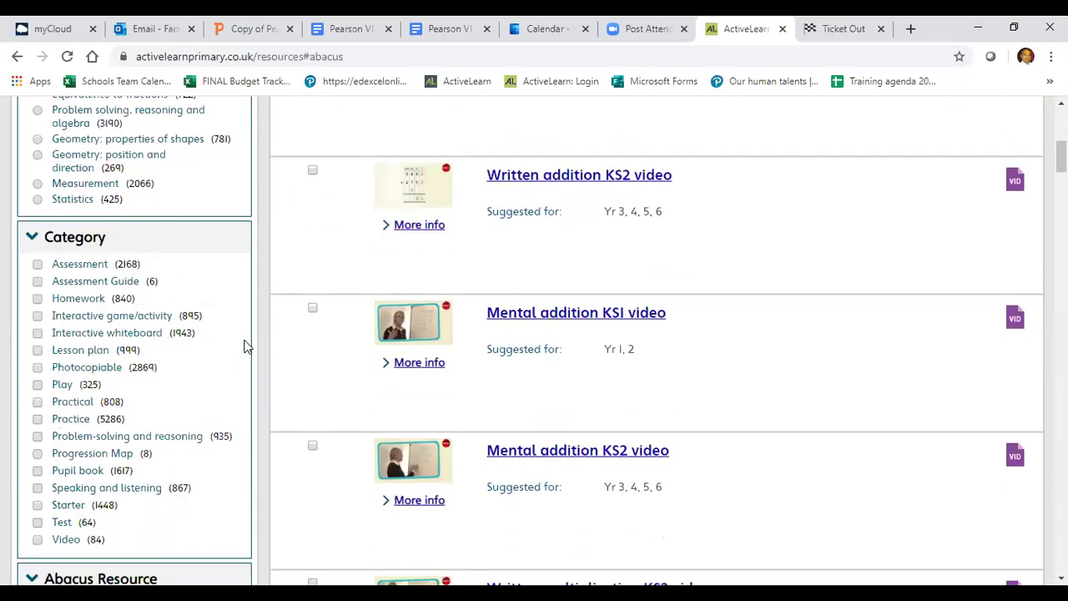
scroll(164, 221, "down", 1)
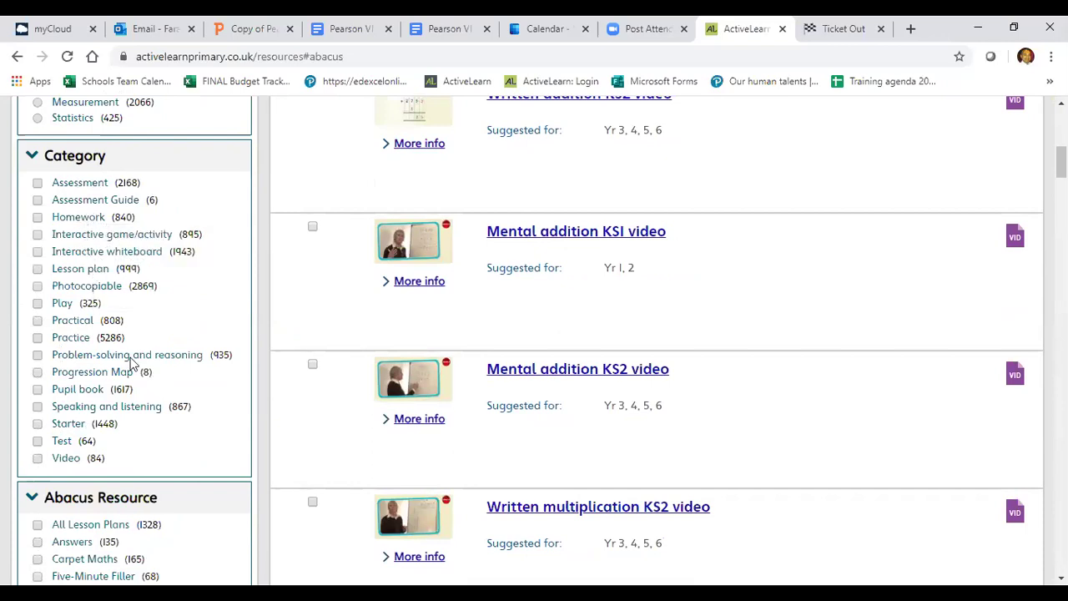
scroll(224, 432, "down", 3)
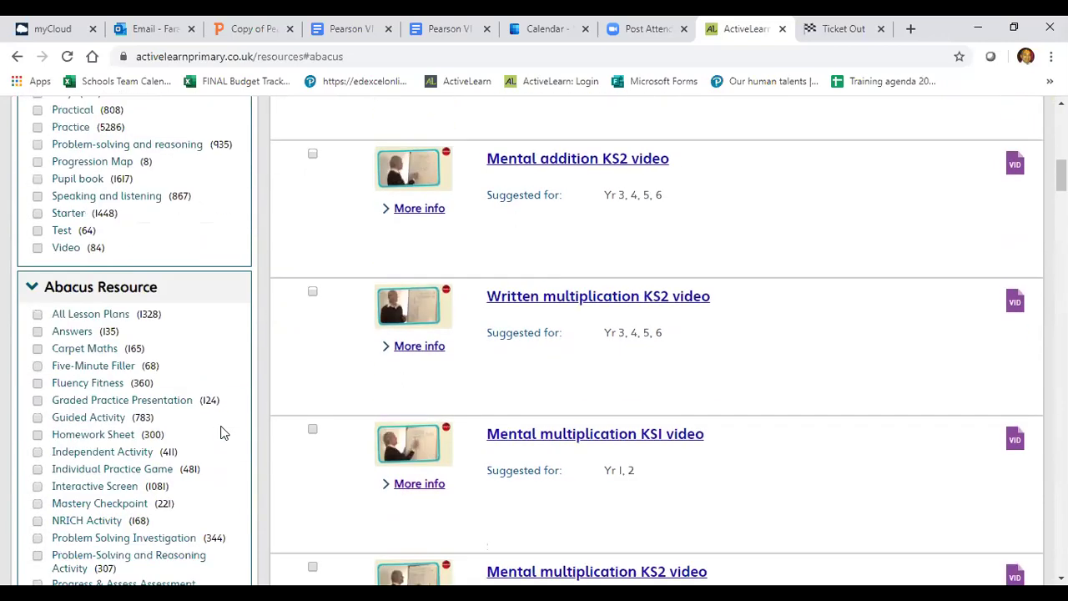
scroll(224, 432, "down", 2)
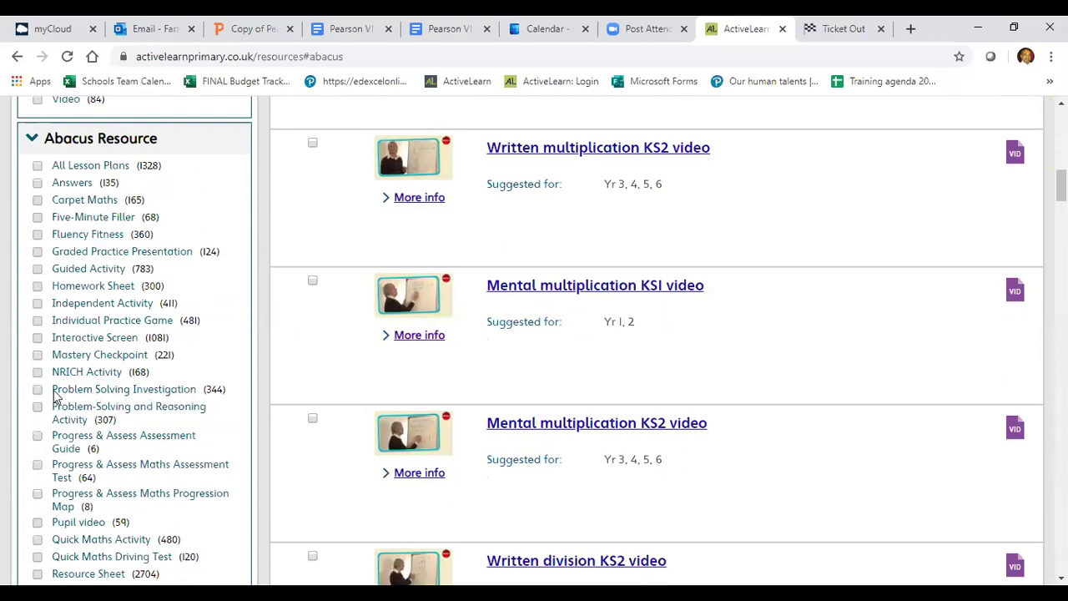
scroll(118, 464, "down", 2)
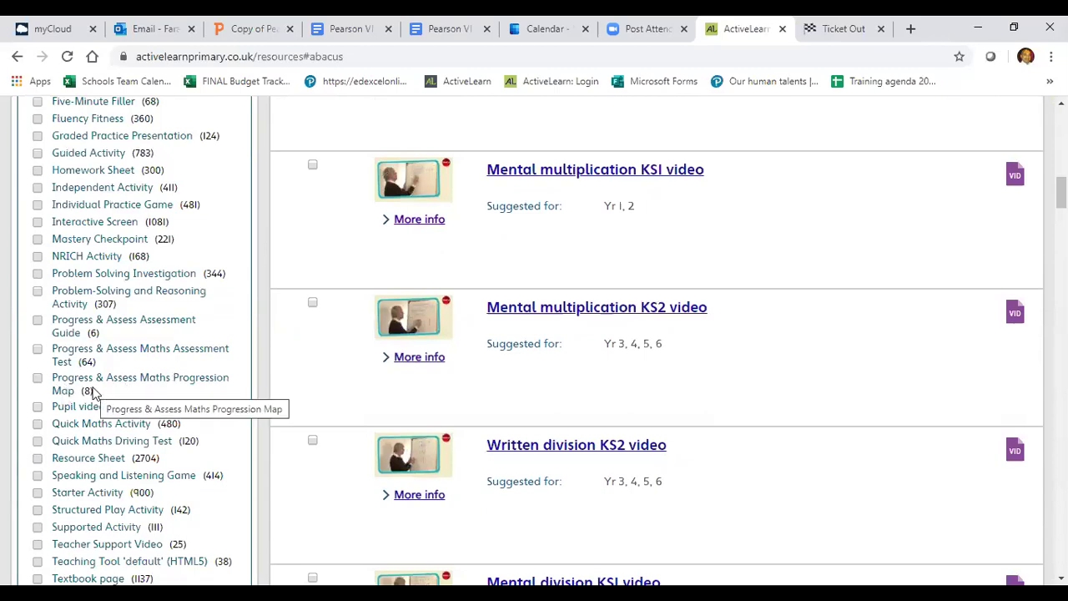
scroll(131, 465, "down", 3)
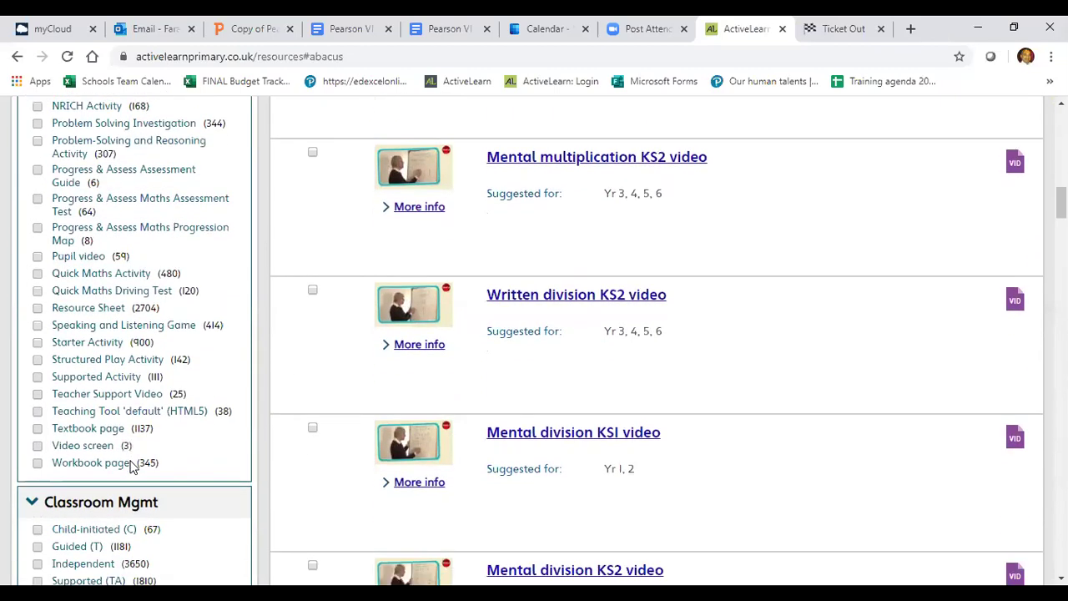
scroll(109, 409, "down", 2)
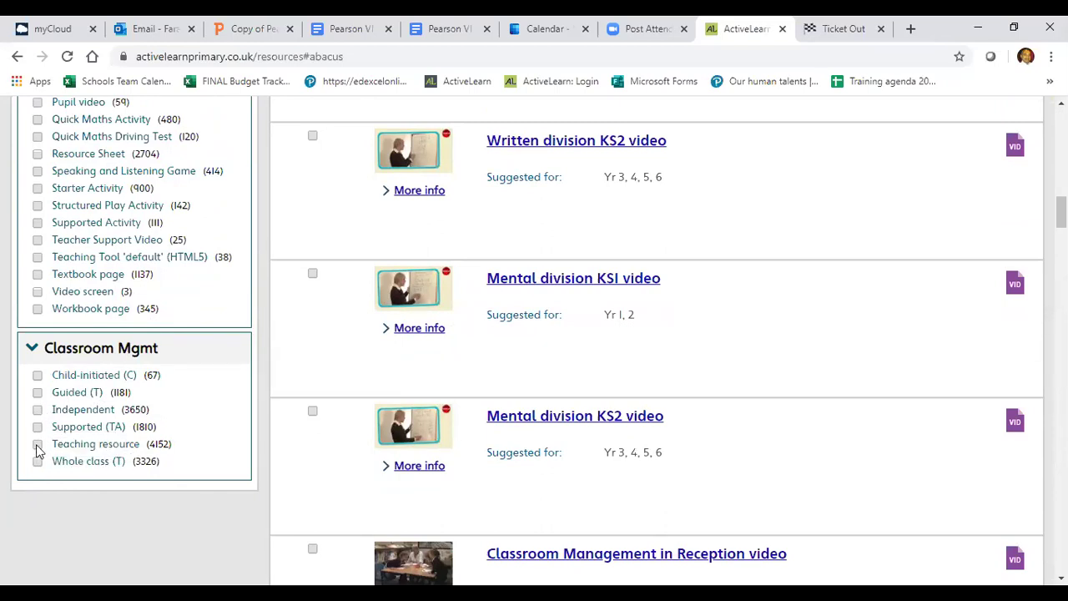
scroll(197, 383, "up", 4)
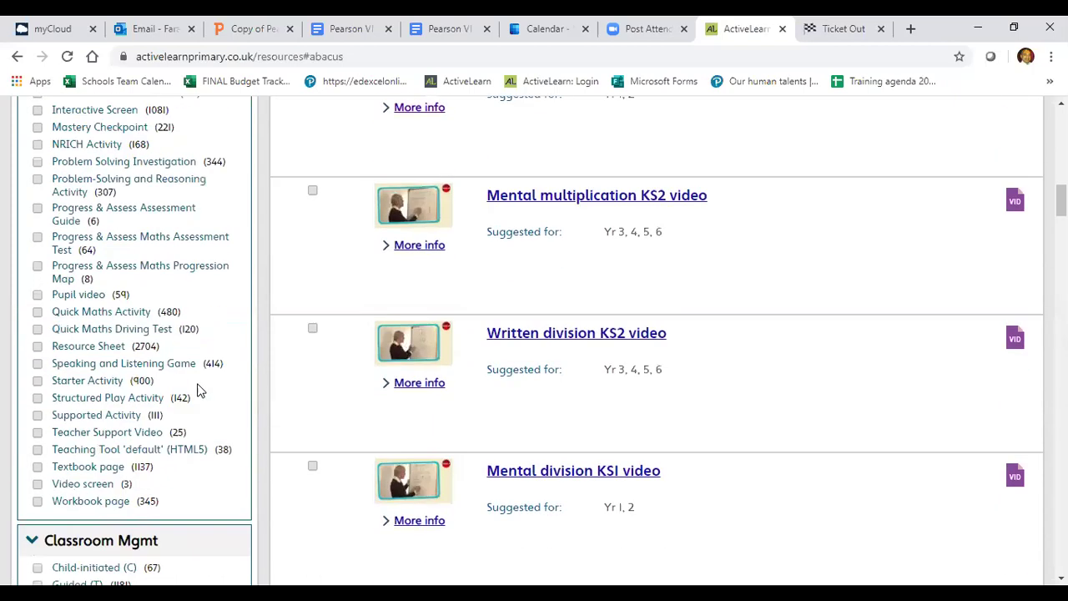
scroll(199, 390, "up", 5)
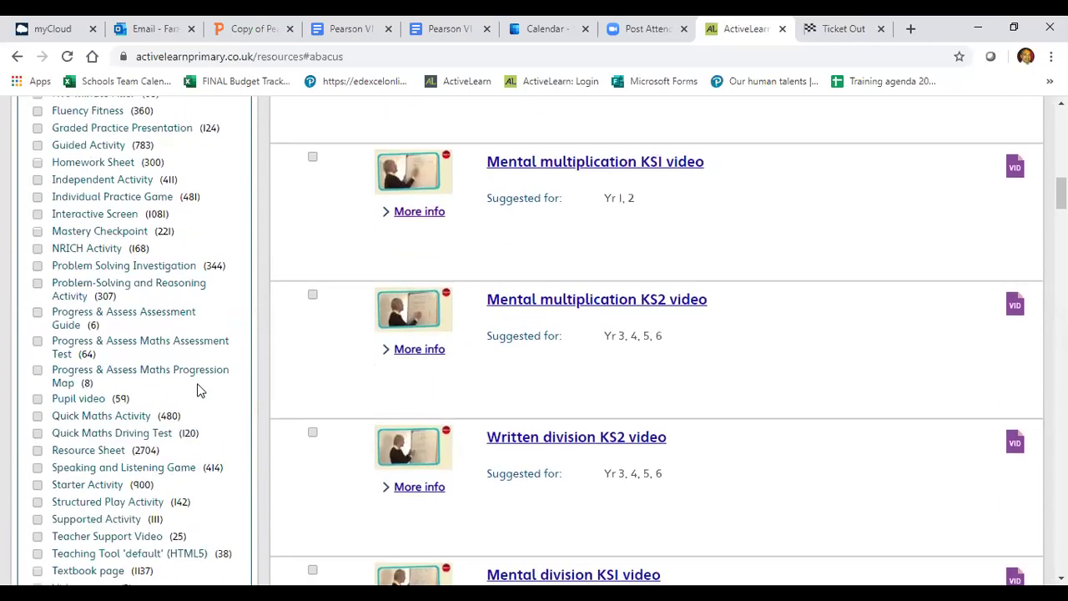
scroll(199, 390, "up", 1)
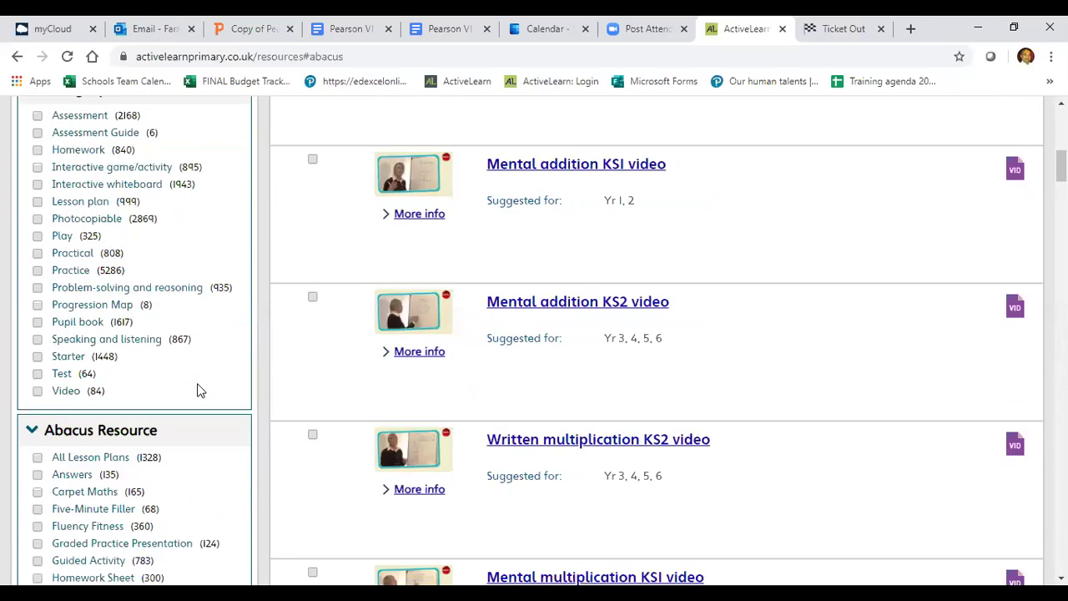
scroll(199, 390, "up", 3)
scroll(484, 245, "up", 3)
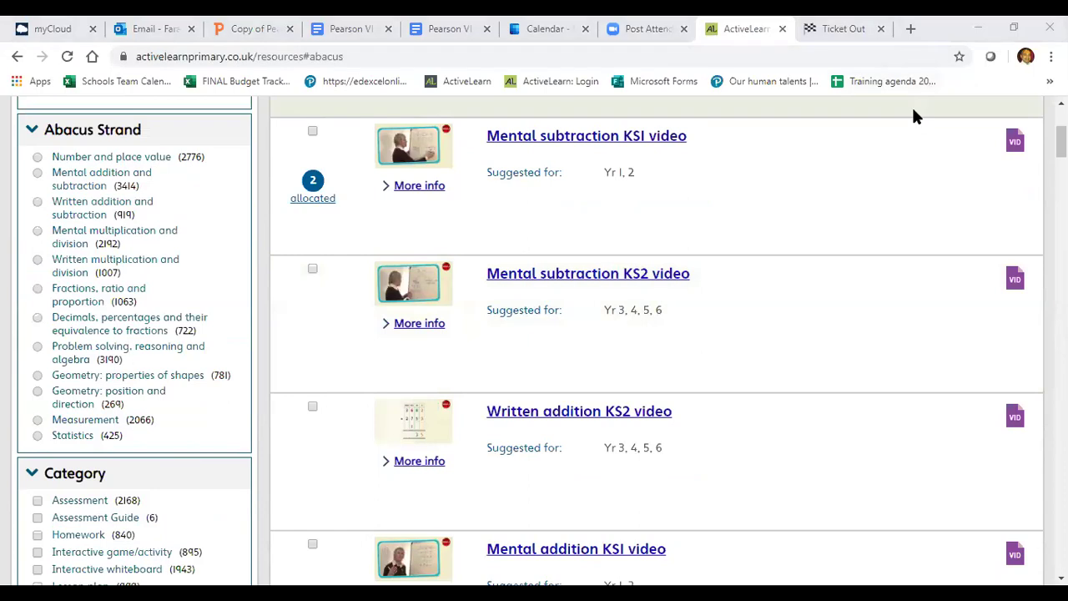
scroll(865, 238, "down", 2)
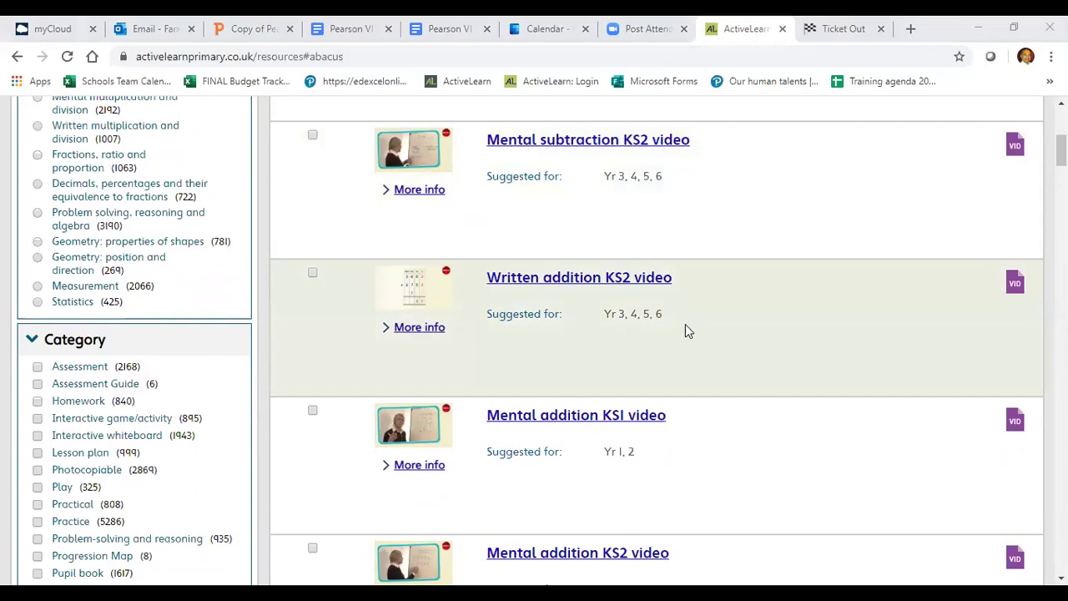
scroll(771, 296, "up", 4)
scroll(771, 293, "up", 1)
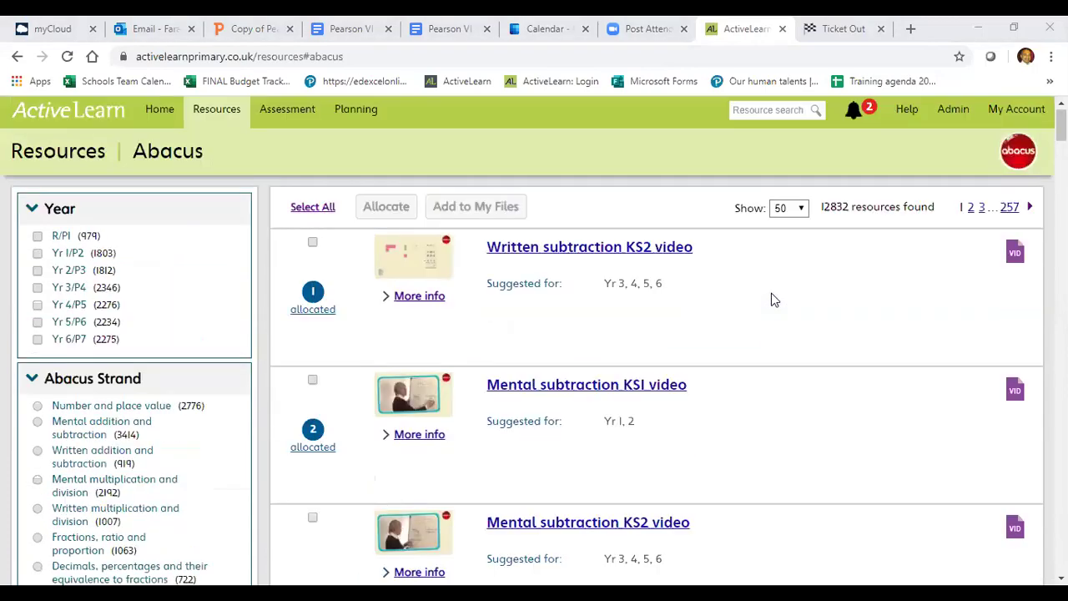
Step: Filter the resources by the Interactive game/activity category and clear that filter again
scroll(751, 298, "down", 1)
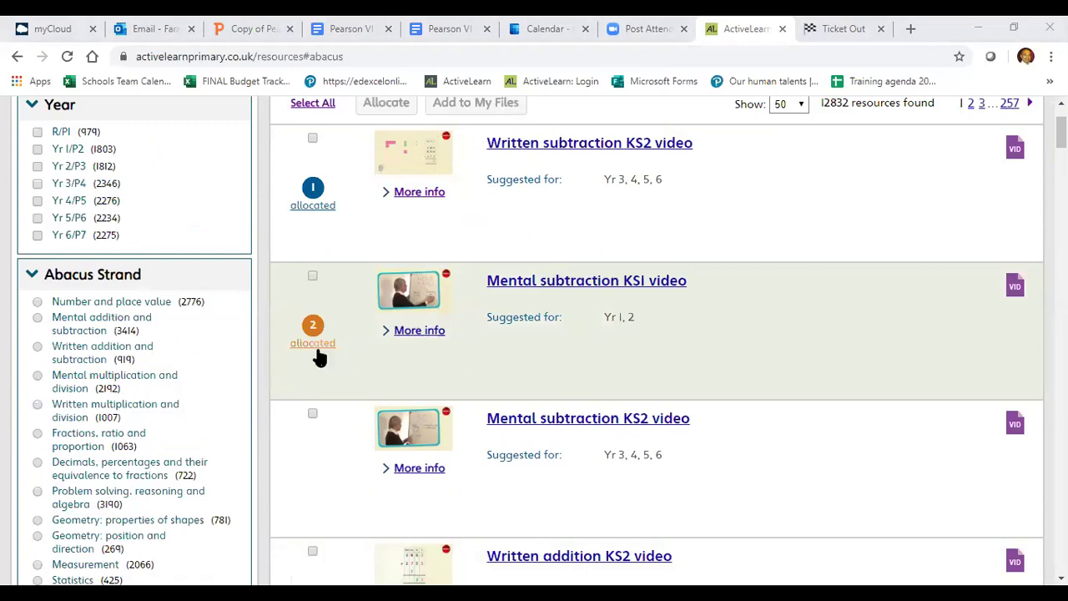
scroll(250, 369, "down", 3)
scroll(250, 368, "down", 2)
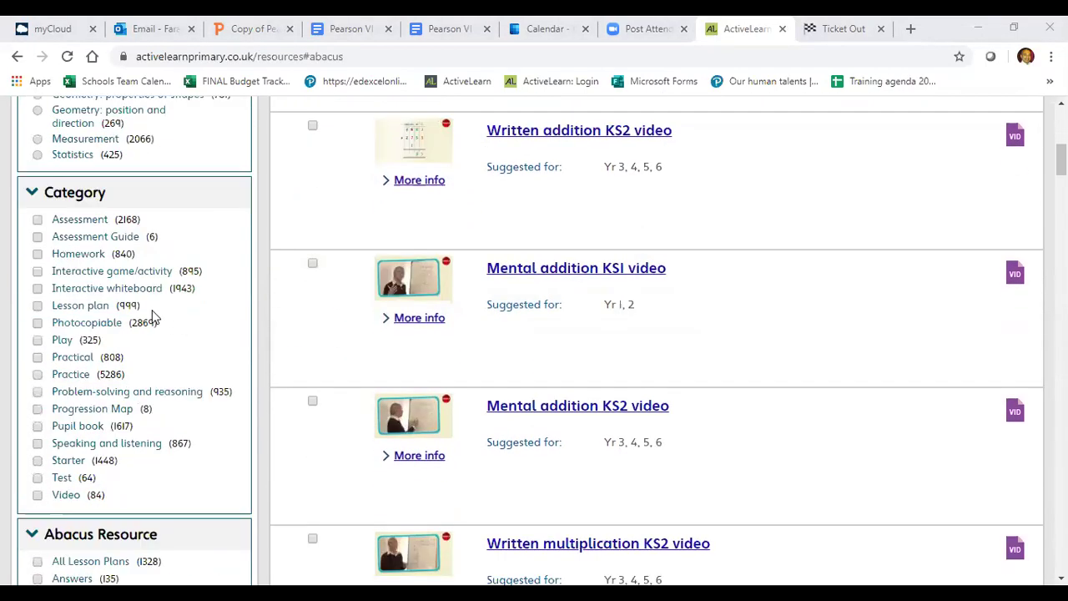
left_click(38, 272)
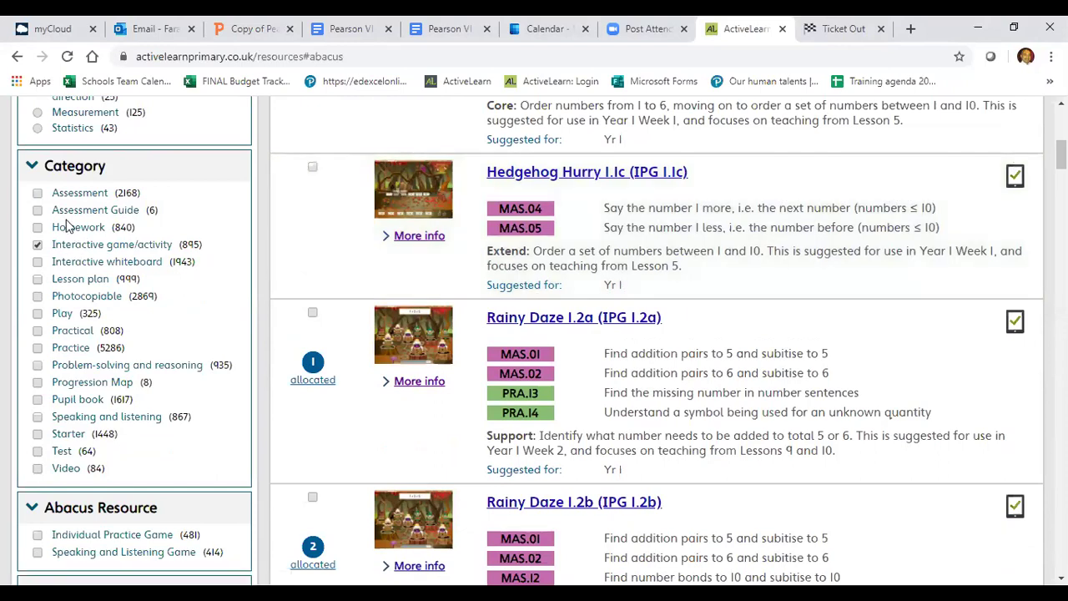
left_click(39, 244)
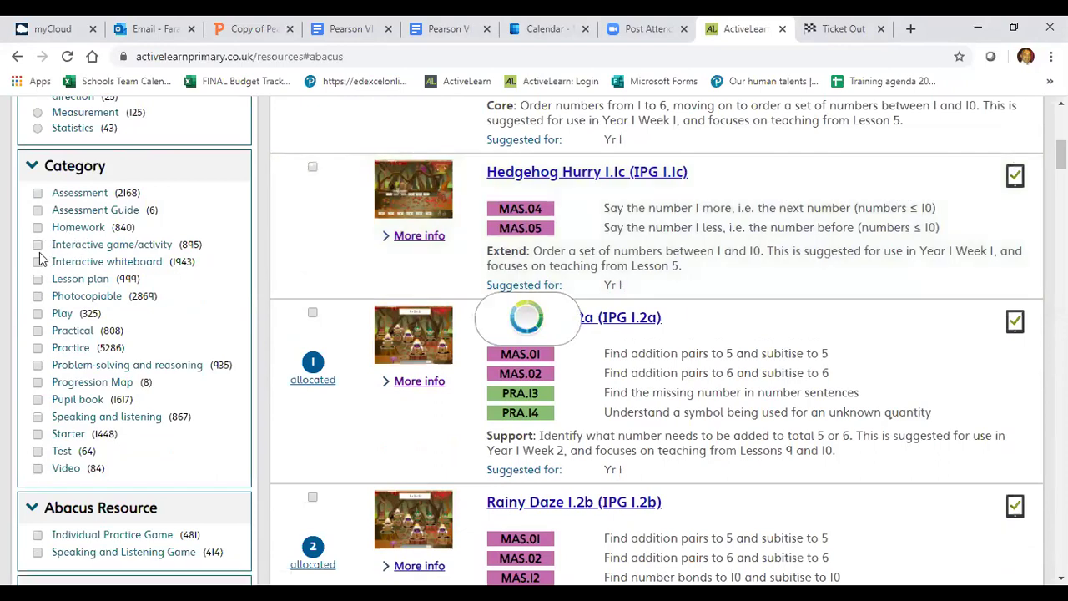
Step: Filter the resources by the Assessment Guide category, look over the year-by-year maths assessment guides, and remove the filter
left_click(38, 237)
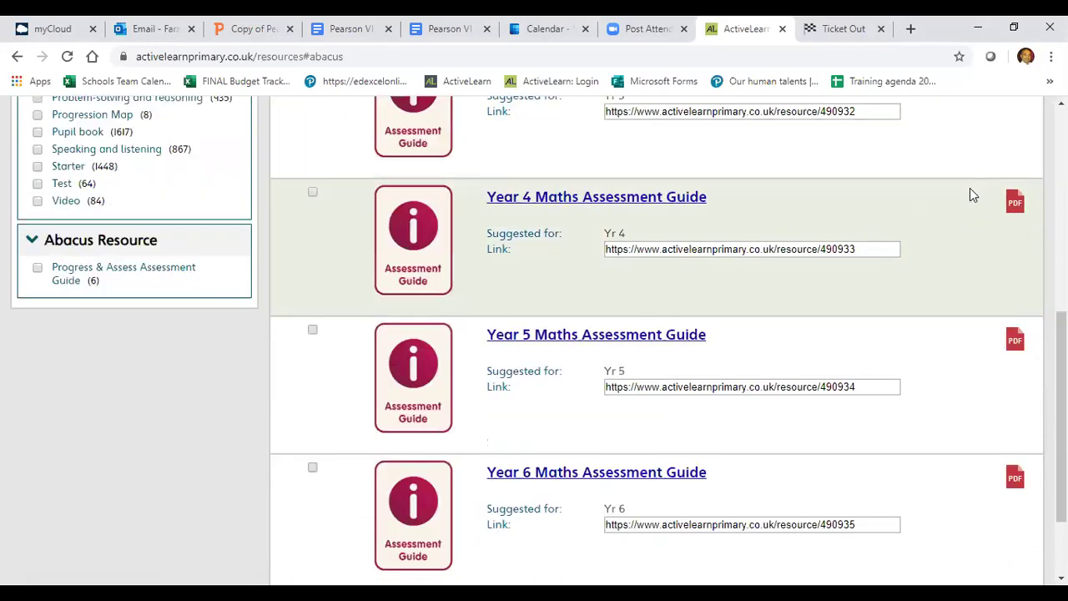
scroll(903, 227, "up", 6)
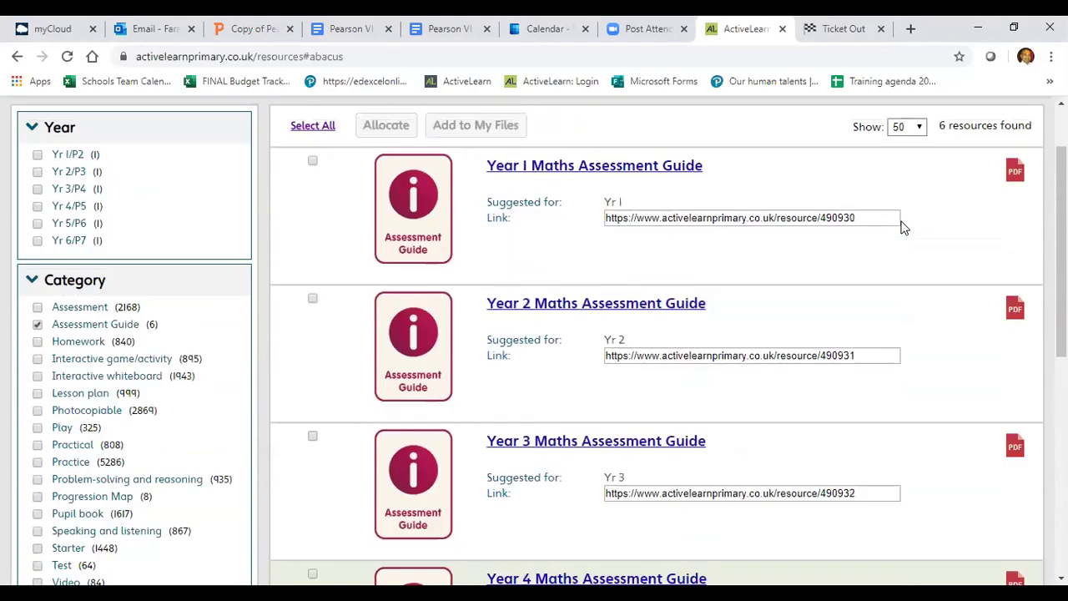
scroll(902, 227, "down", 1)
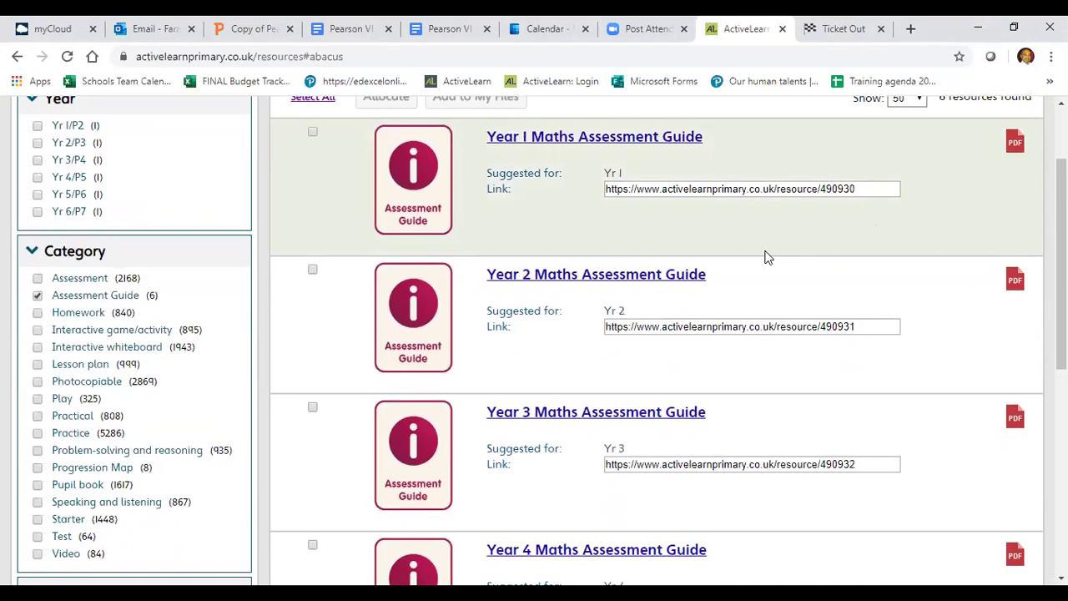
left_click(38, 296)
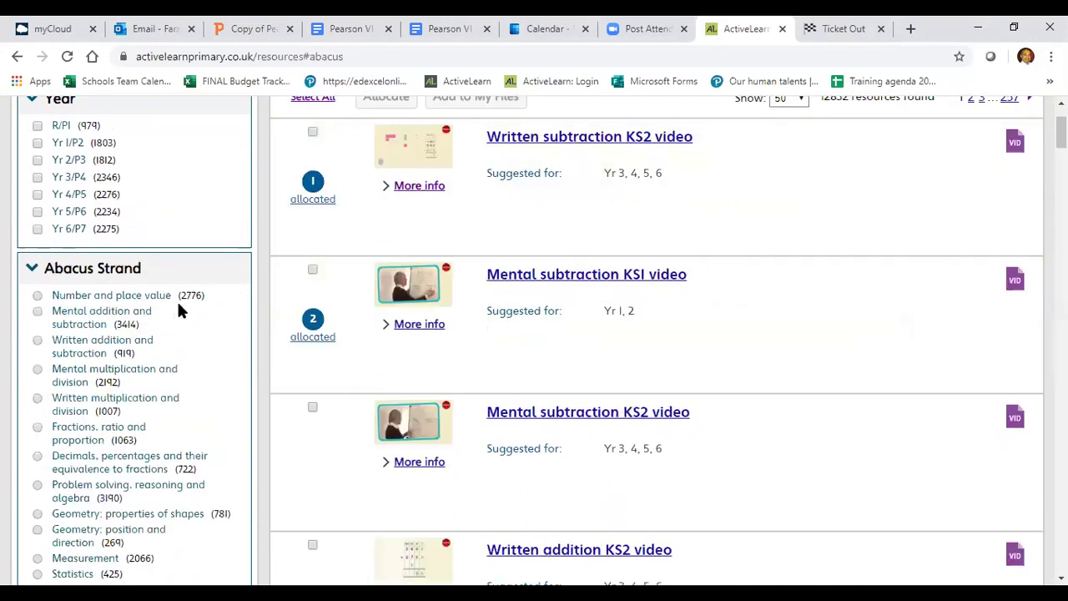
Step: Show only the Abacus resources in the Interactive game/activity category
scroll(177, 310, "down", 2)
scroll(178, 304, "down", 2)
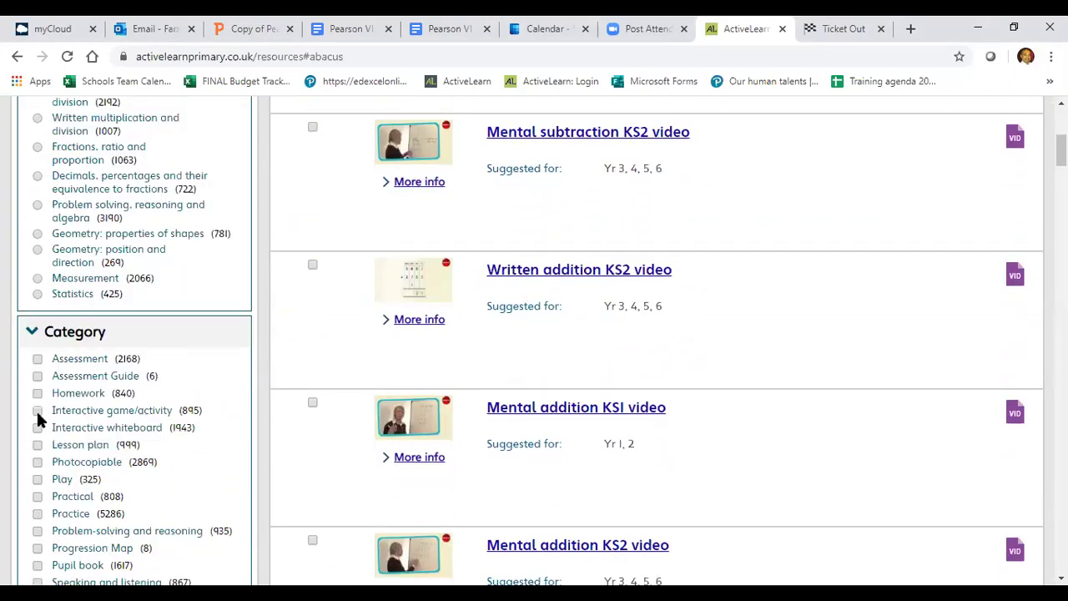
left_click(37, 411)
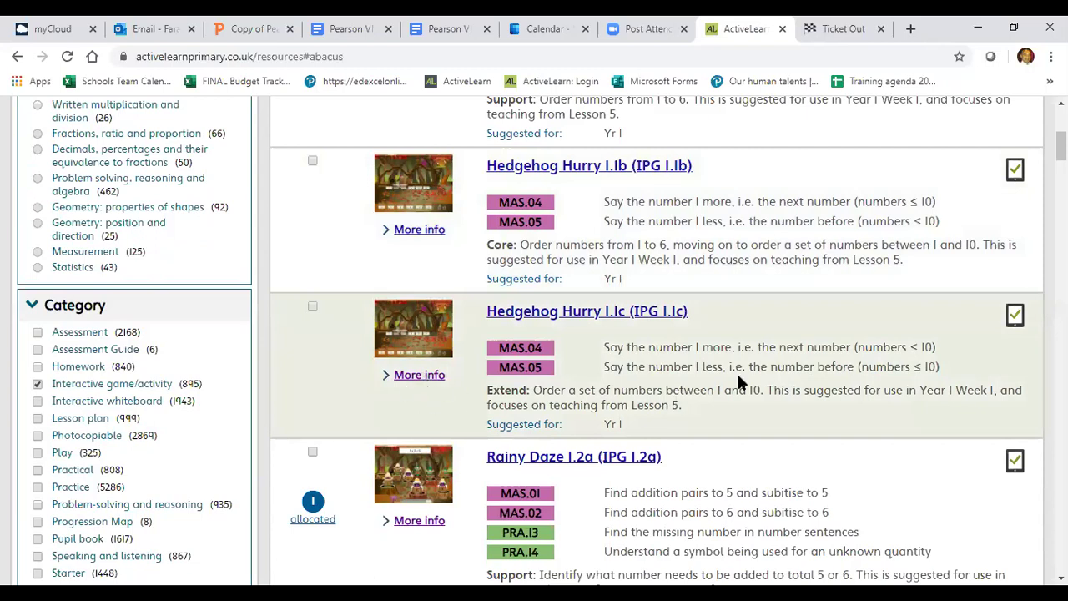
Step: Expand the additional information for the Hedgehog Hurry 1.1b (IPG 1.1b) practice game in the resource list
scroll(739, 382, "up", 1)
scroll(738, 382, "up", 1)
scroll(738, 375, "down", 1)
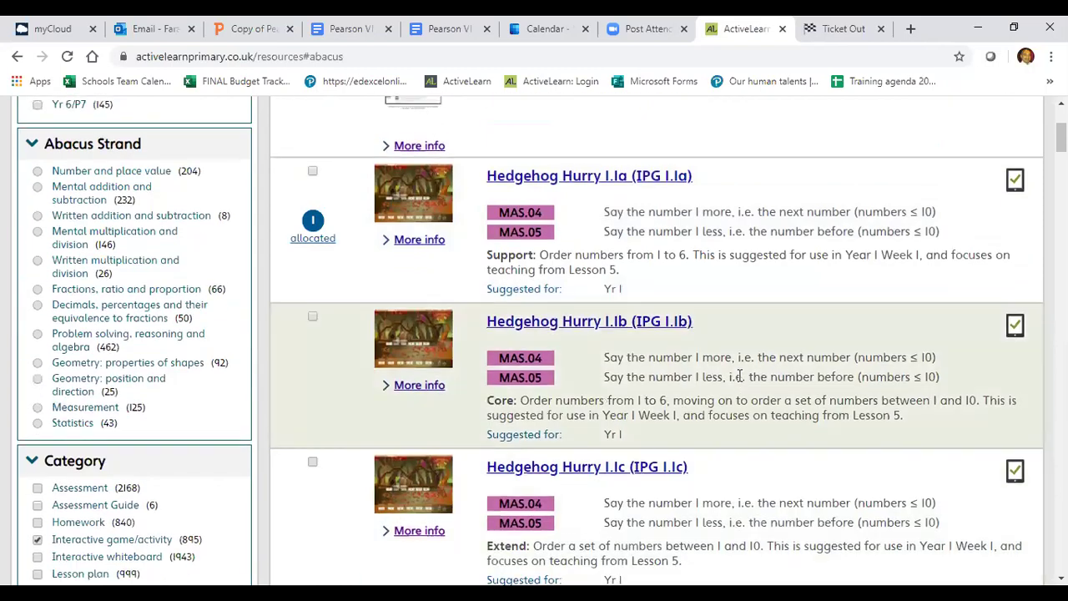
scroll(737, 371, "down", 1)
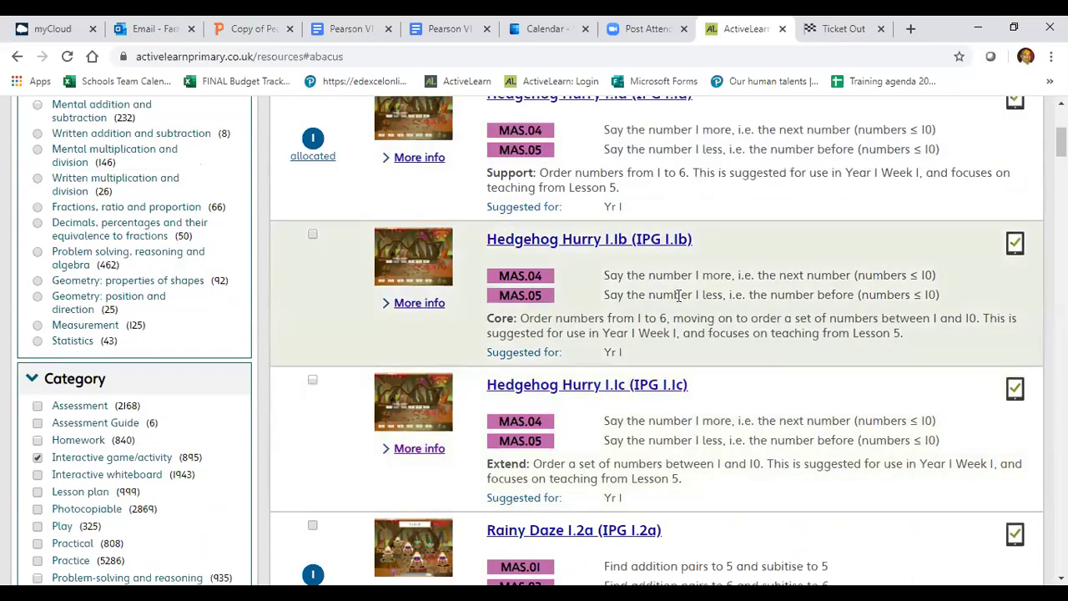
left_click(413, 307)
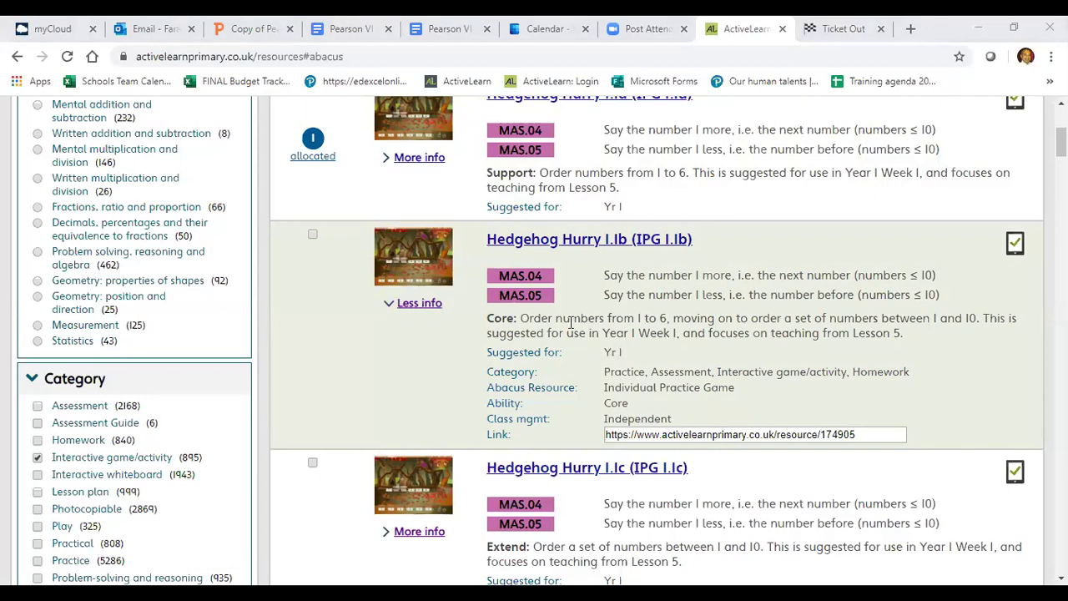
Step: Highlight the Core description paragraph in the Hedgehog Hurry 1.1b details
left_click_drag(570, 322, 506, 319)
triple_click(506, 319)
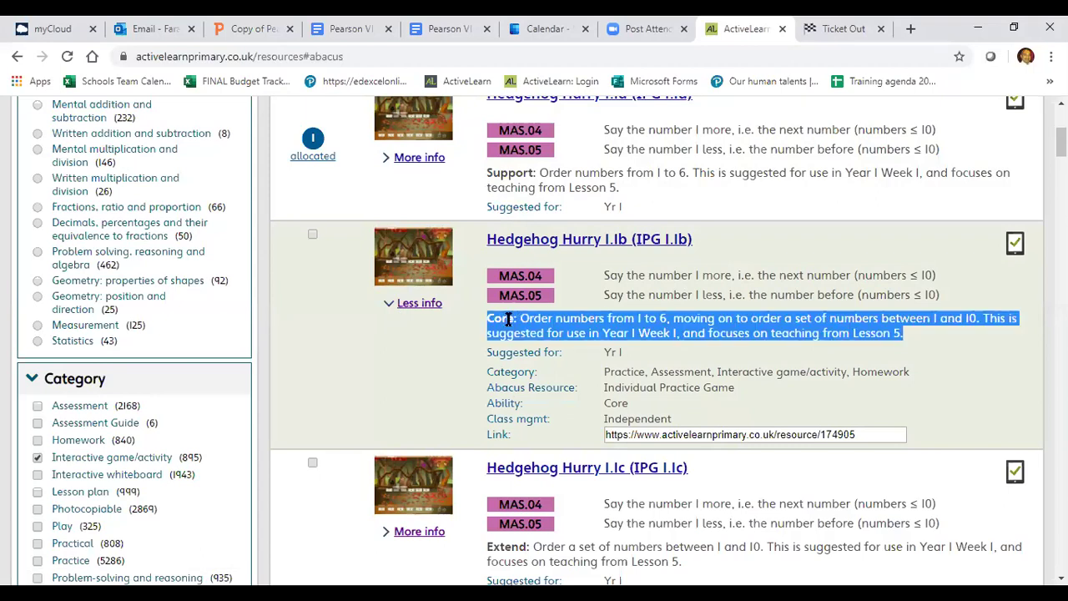
scroll(571, 351, "down", 1)
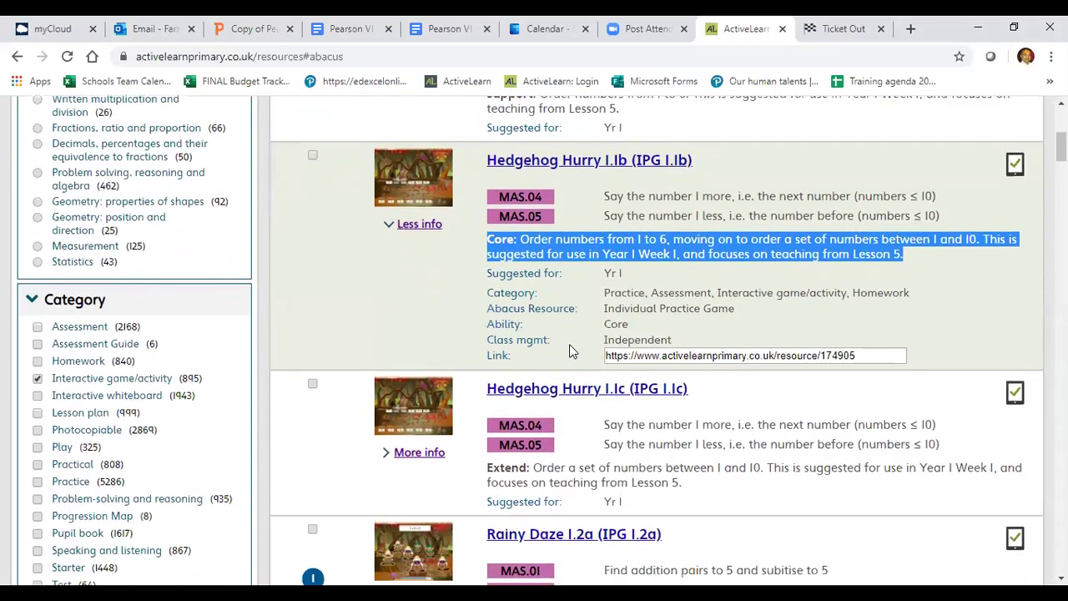
scroll(570, 351, "up", 1)
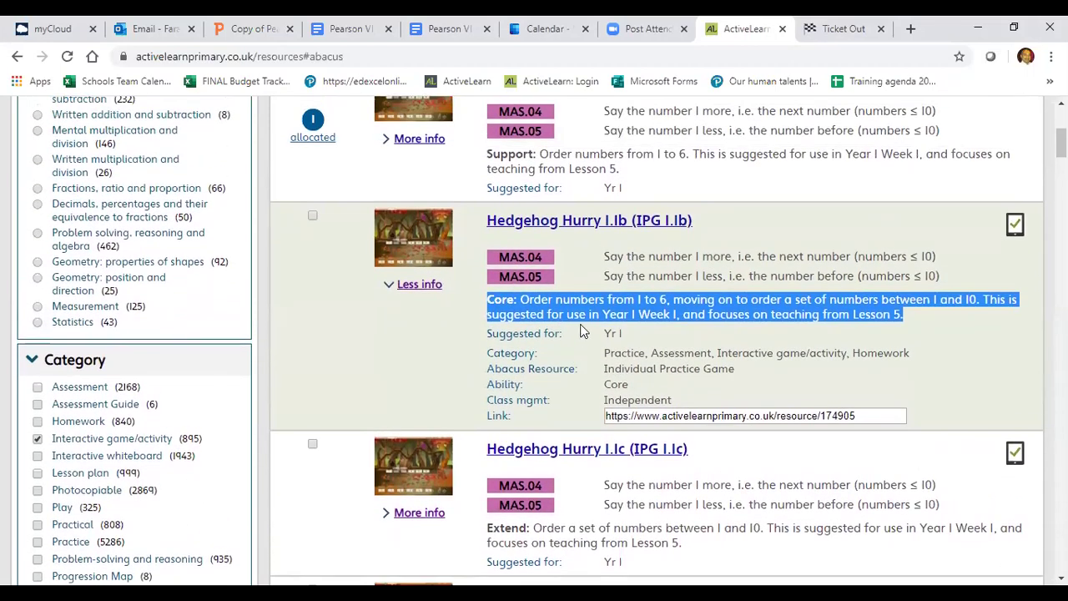
left_click(631, 334)
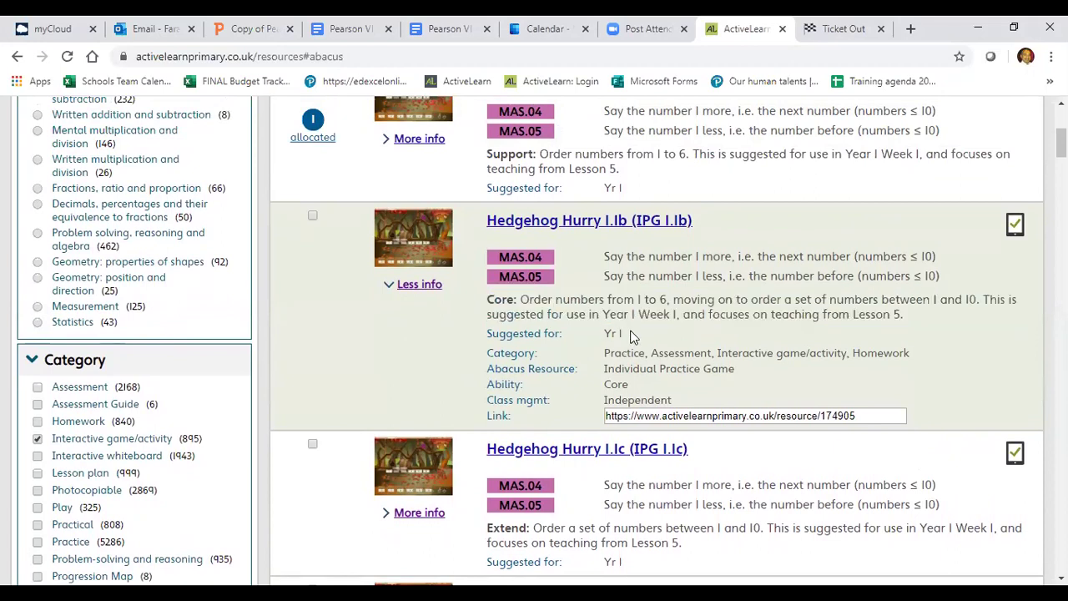
triple_click(502, 304)
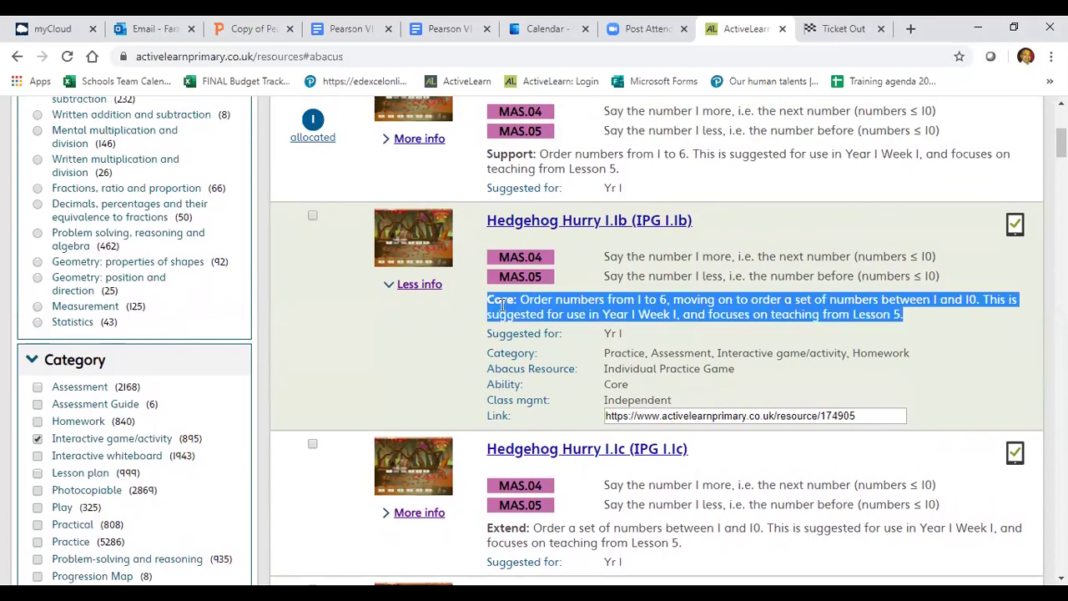
Step: Point out the suggested year and the Practice category of Hedgehog Hurry 1.1b by highlighting them, and select its resource link
left_click(616, 333)
double_click(615, 333)
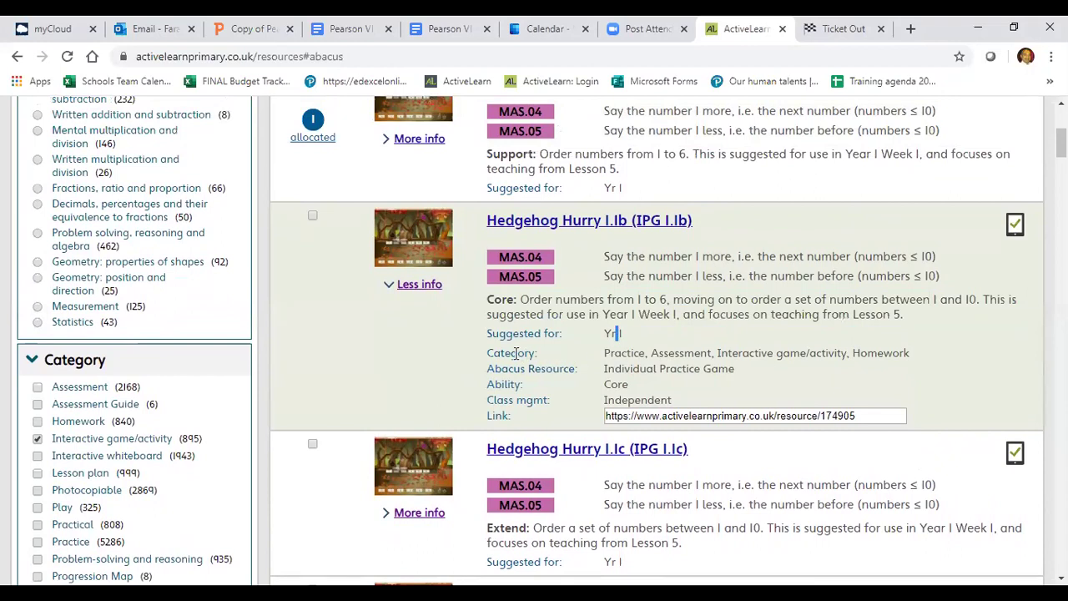
left_click(619, 351)
double_click(619, 351)
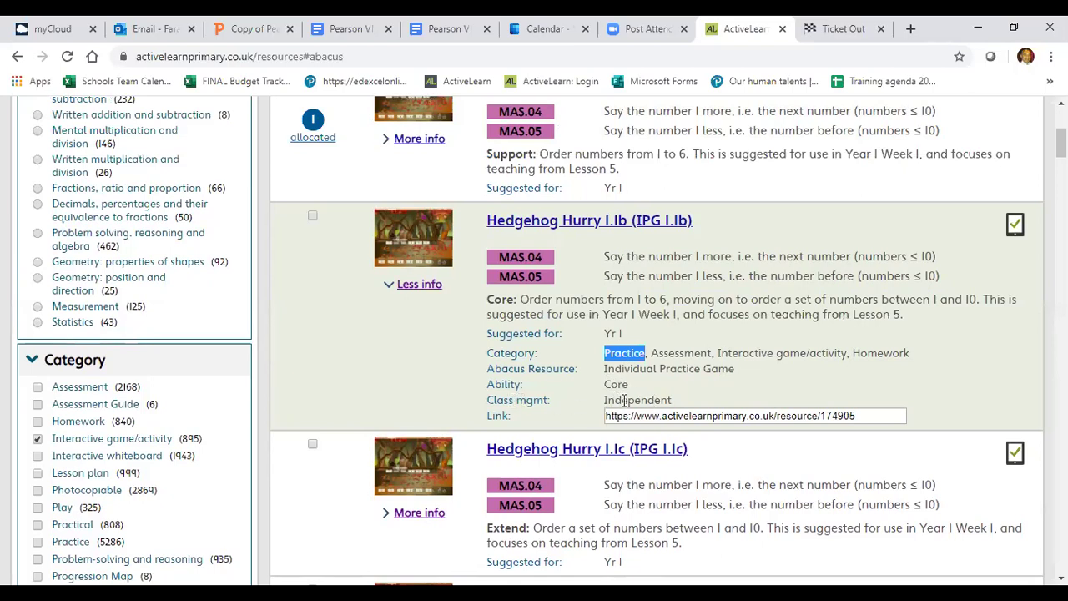
left_click(680, 414)
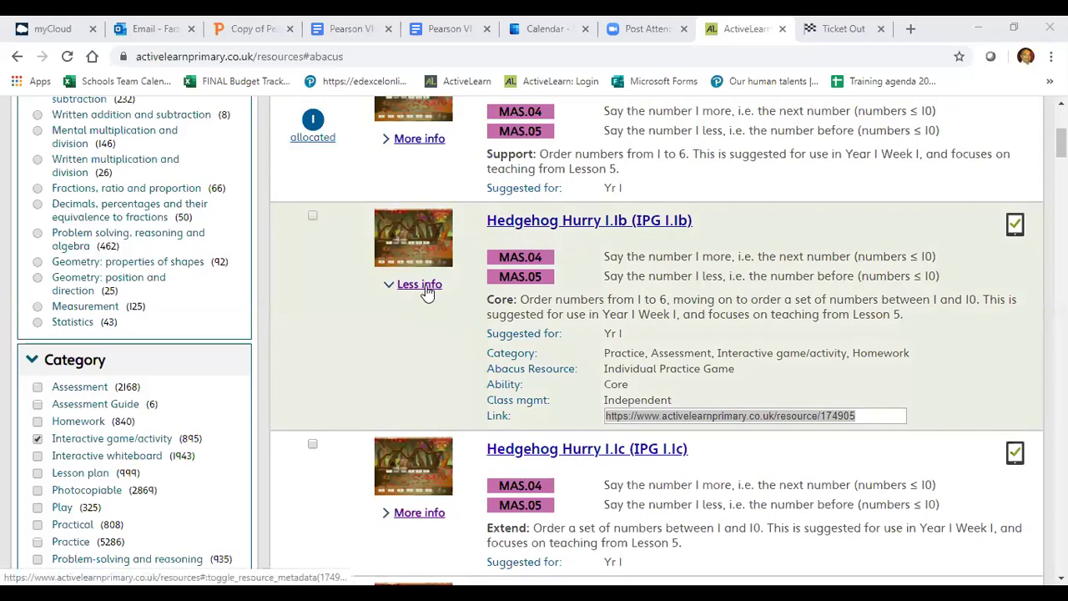
Step: Remove the Interactive game/activity filter and check the action options of the Written addition KS2 video
scroll(428, 292, "up", 1)
scroll(425, 291, "down", 3)
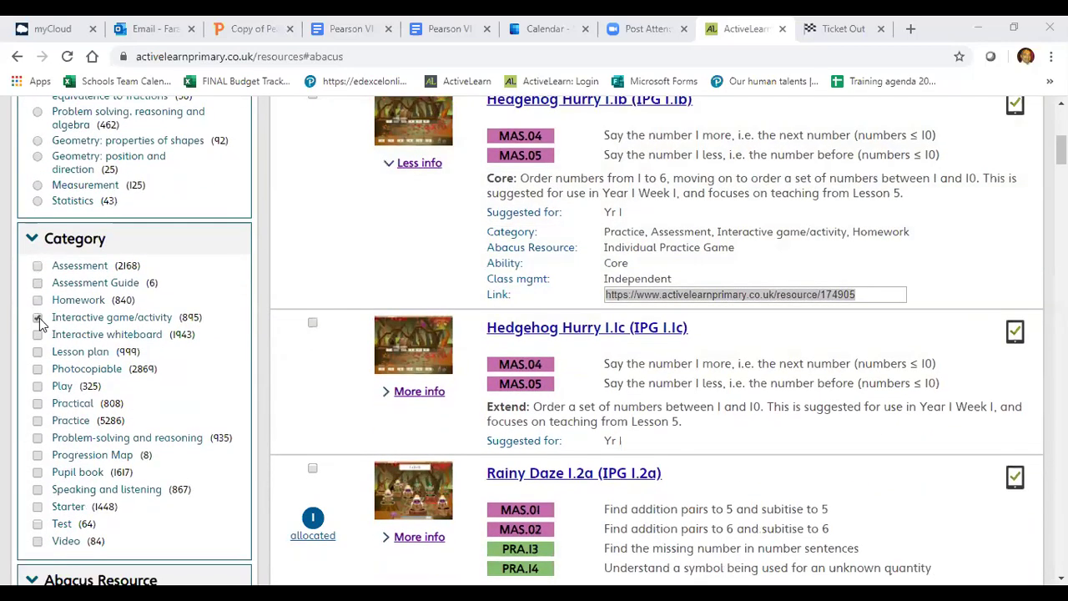
left_click(37, 318)
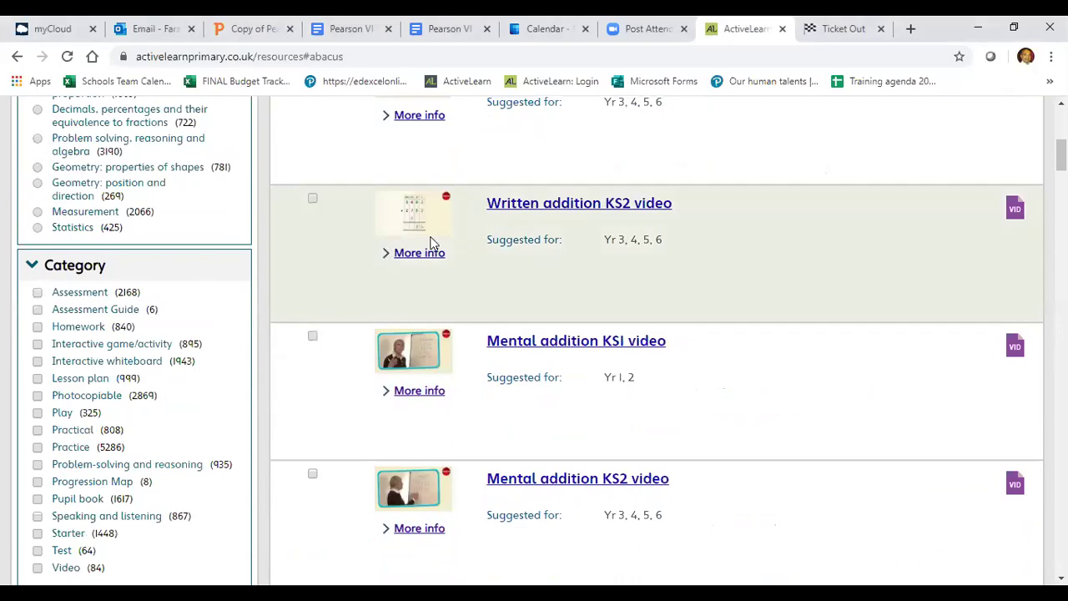
left_click(542, 208)
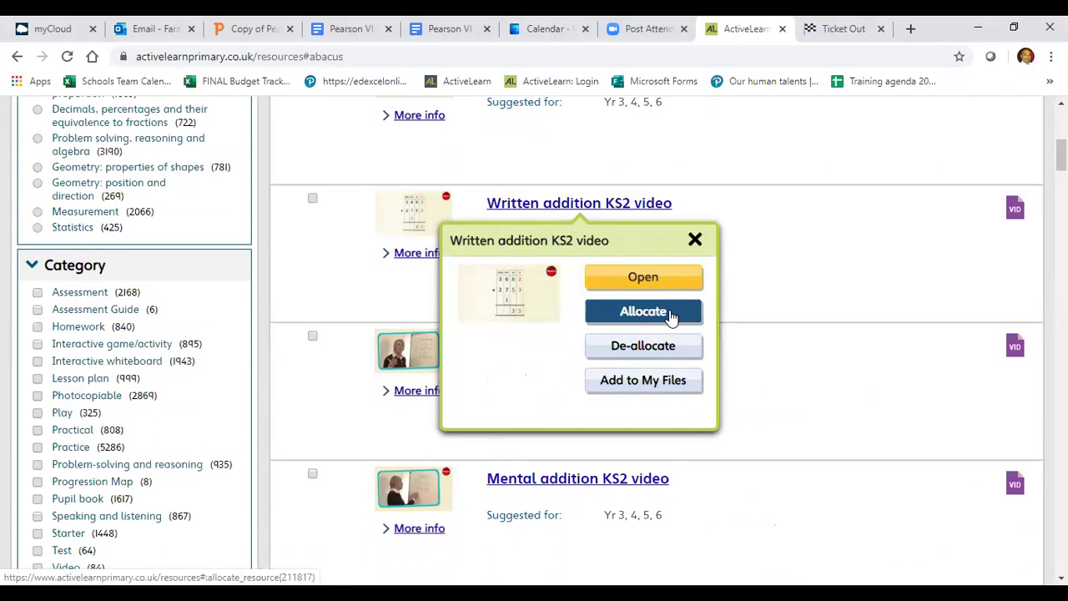
left_click(695, 242)
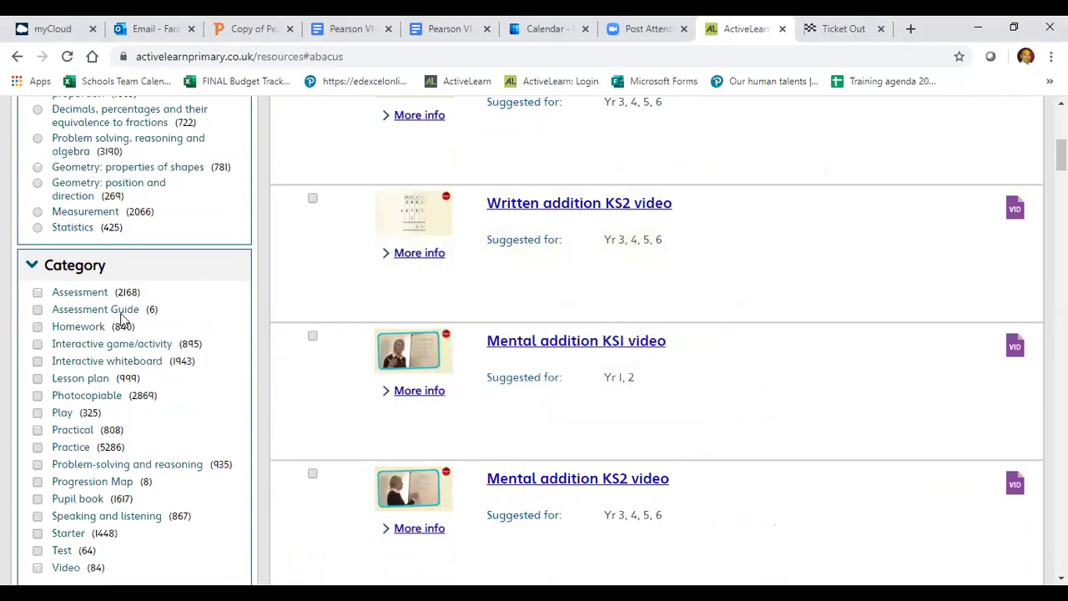
Step: Filter the resources by the Assessment category and check the action options of the Year 4 Maths Assessment Guide
left_click(37, 296)
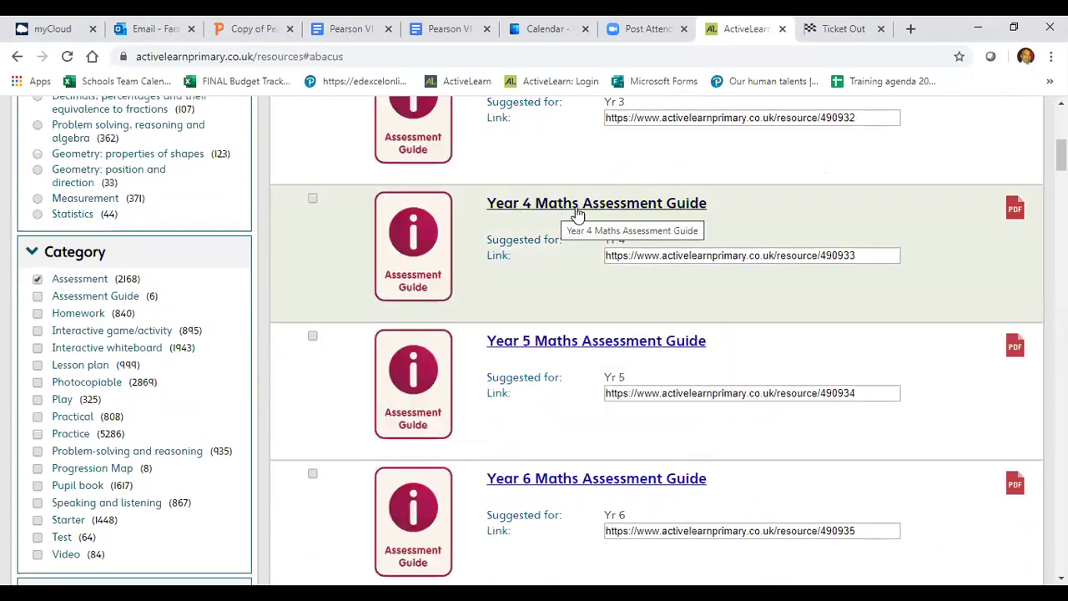
left_click(619, 207)
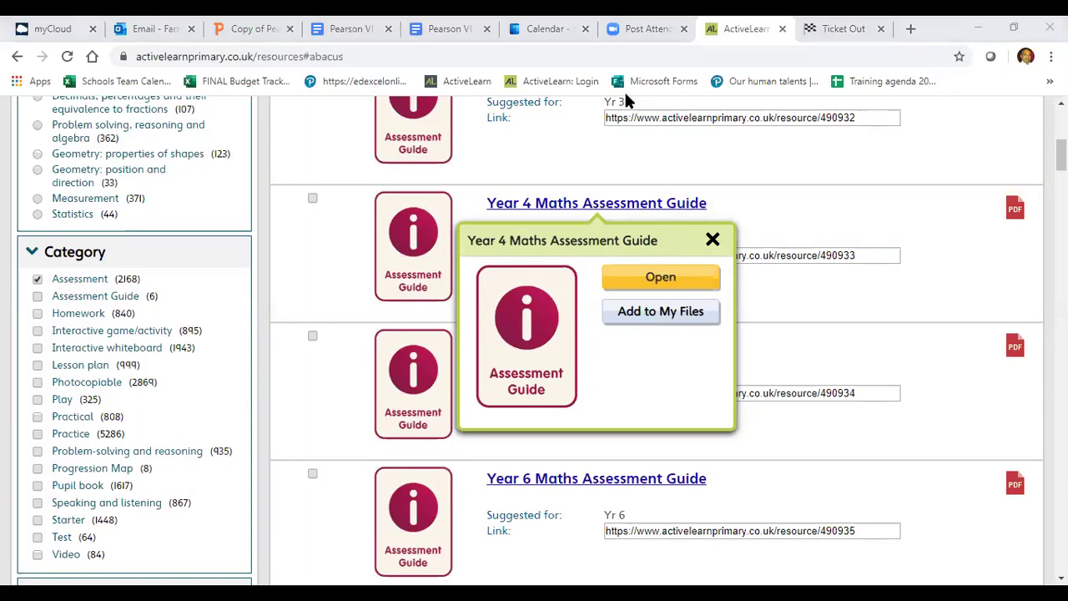
left_click(451, 291)
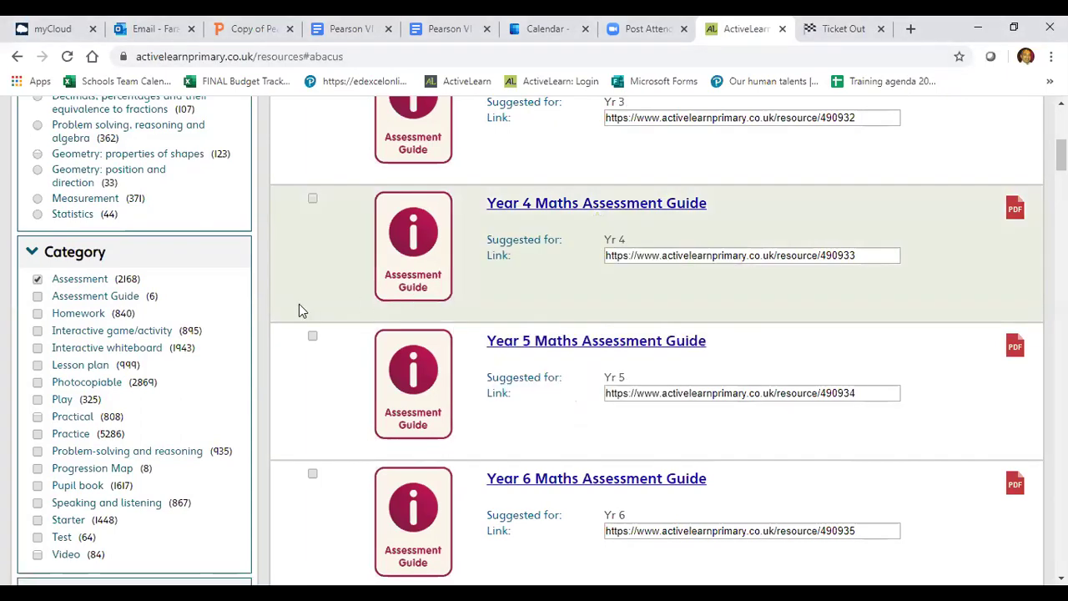
scroll(262, 305, "up", 3)
scroll(262, 309, "up", 2)
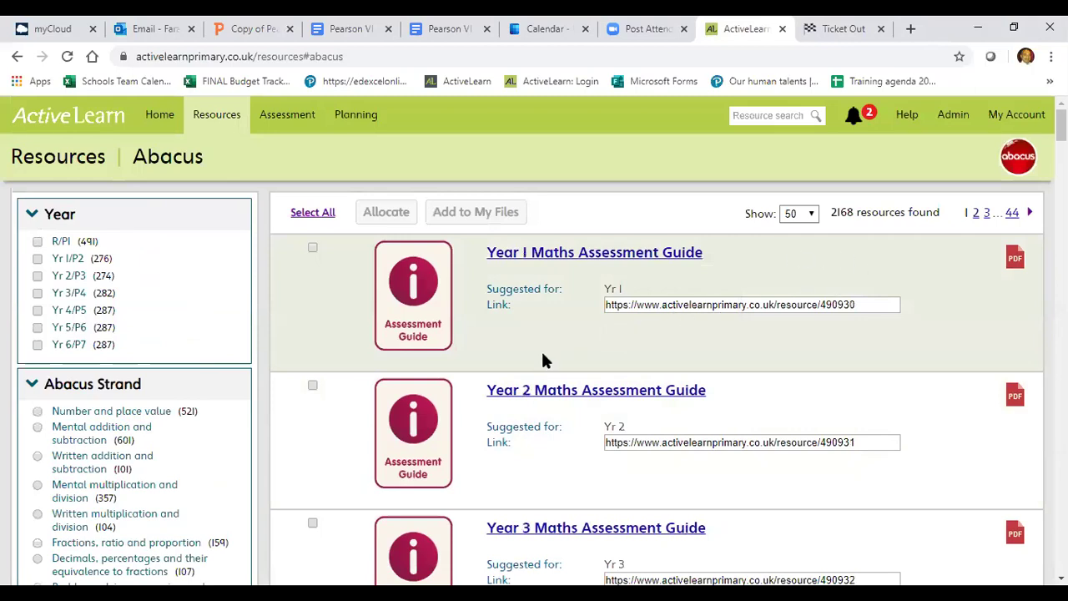
scroll(544, 357, "down", 5)
scroll(543, 357, "up", 5)
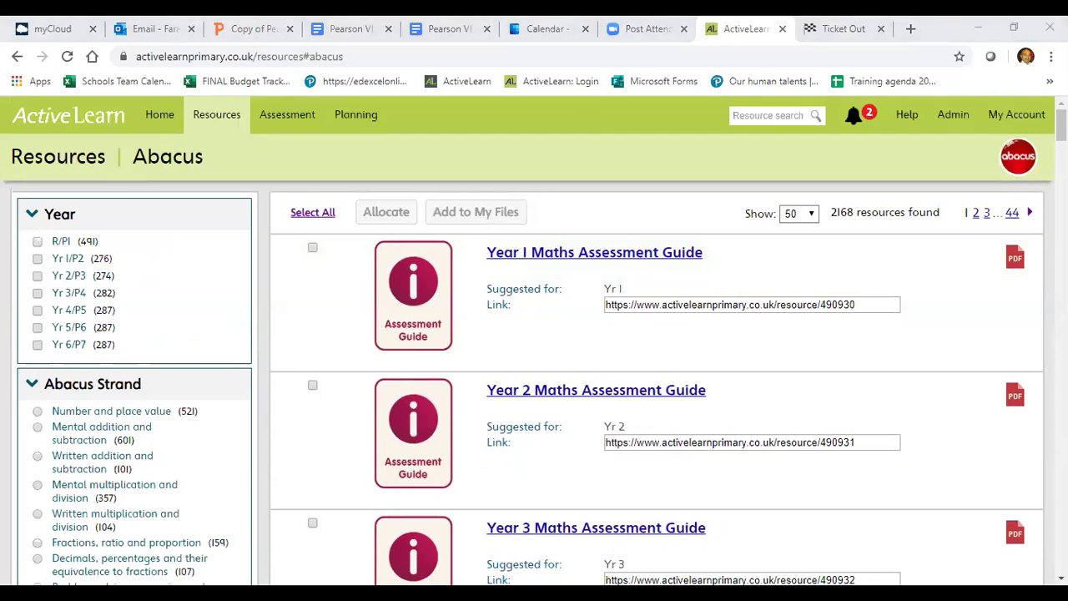
Step: Switch to the slide show and reveal the fill-in-the-gap question on the Resources slide
key("alt+Tab")
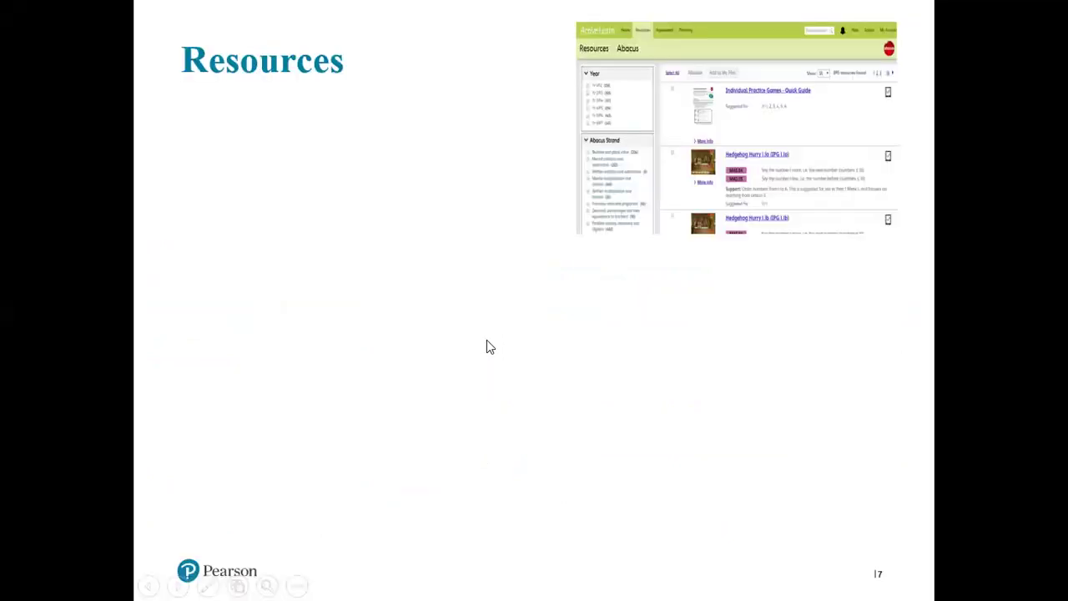
key("Right")
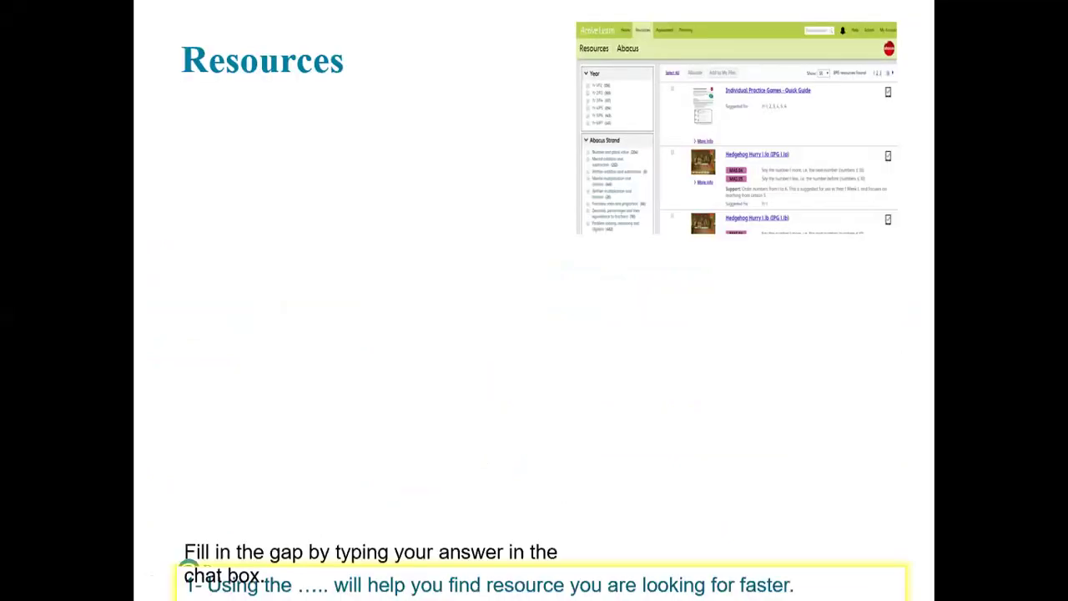
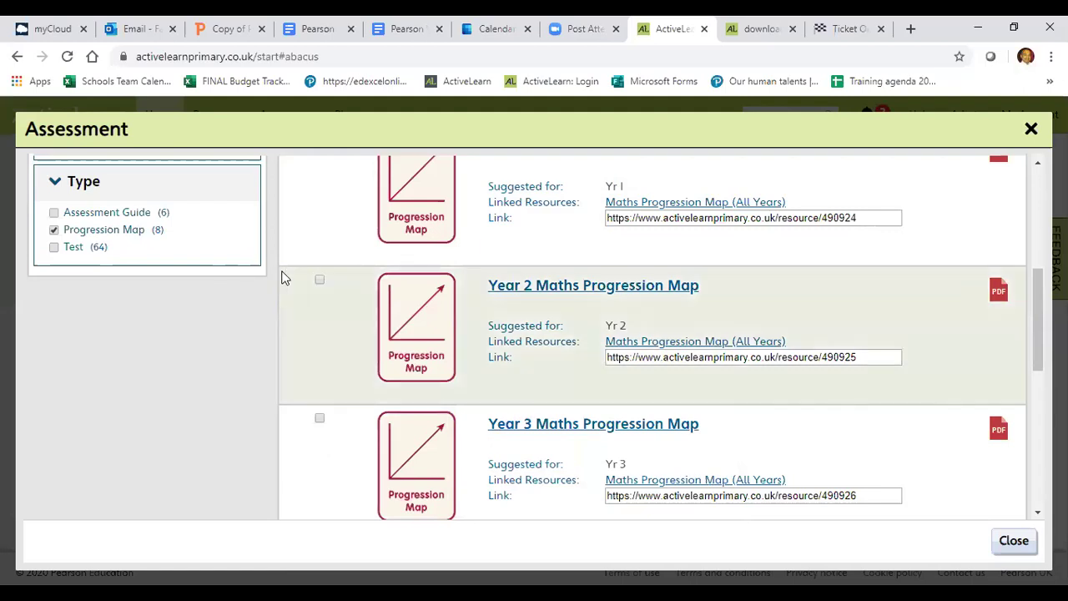
Step: In the Assessment window, replace the Progression Map type filter with Assessment Guide and look over the listed maths guides
left_click(51, 228)
left_click(53, 214)
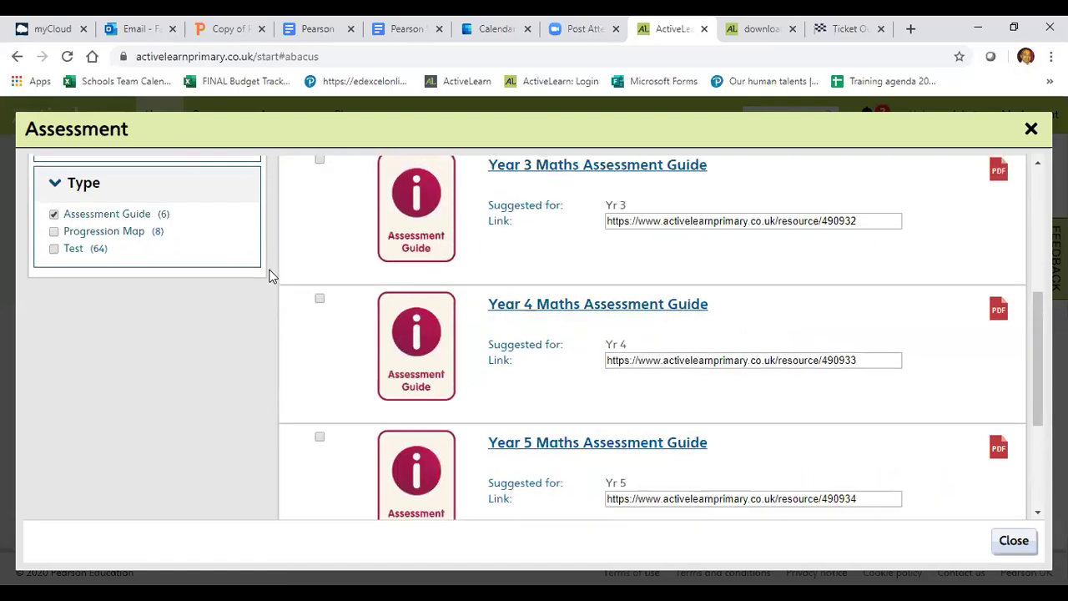
scroll(269, 277, "up", 2)
scroll(268, 277, "up", 3)
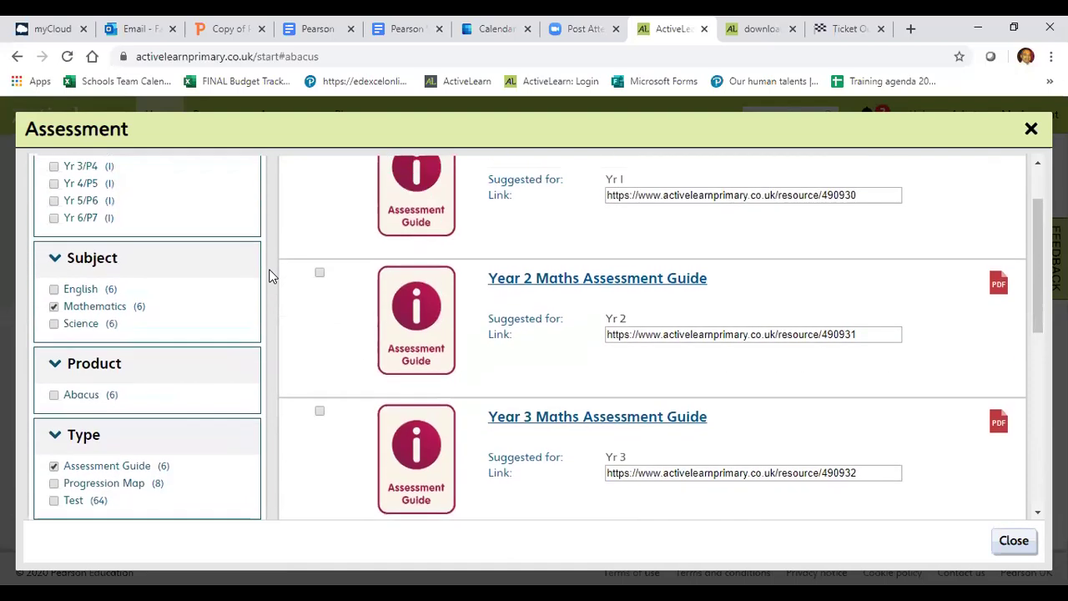
scroll(269, 277, "down", 1)
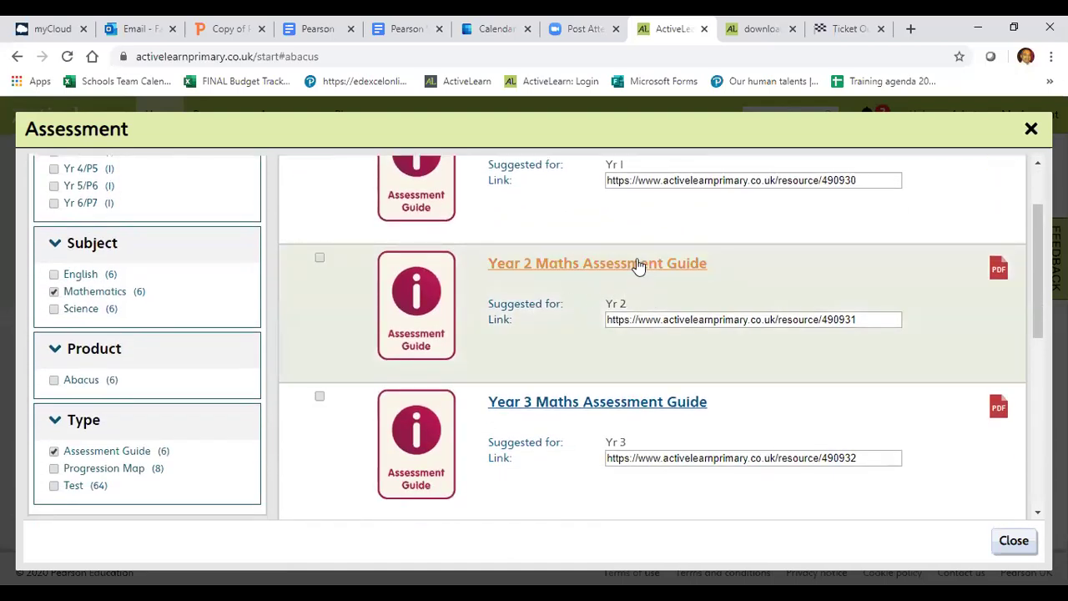
Step: Open the Year 2 Maths Assessment Guide PDF and read through its contents, introduction to assessment and progression map sections
left_click(597, 274)
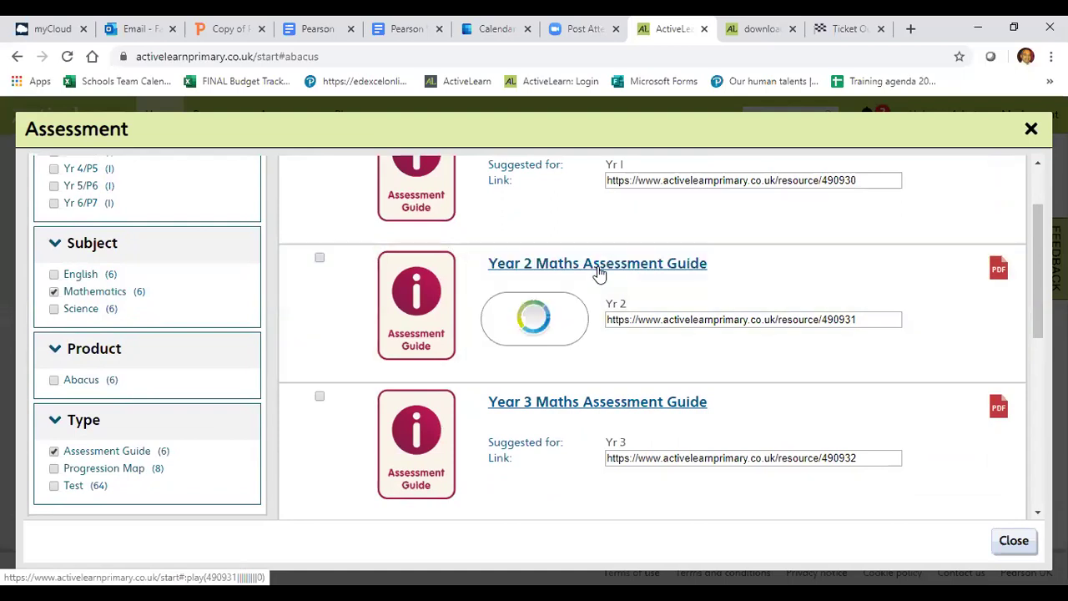
left_click(654, 340)
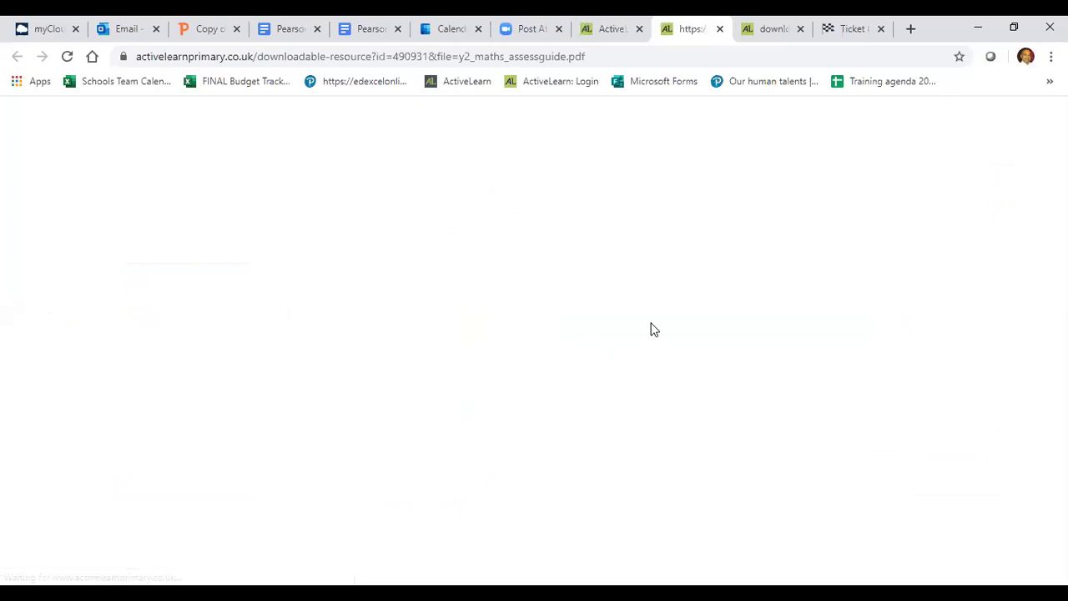
scroll(647, 364, "down", 6)
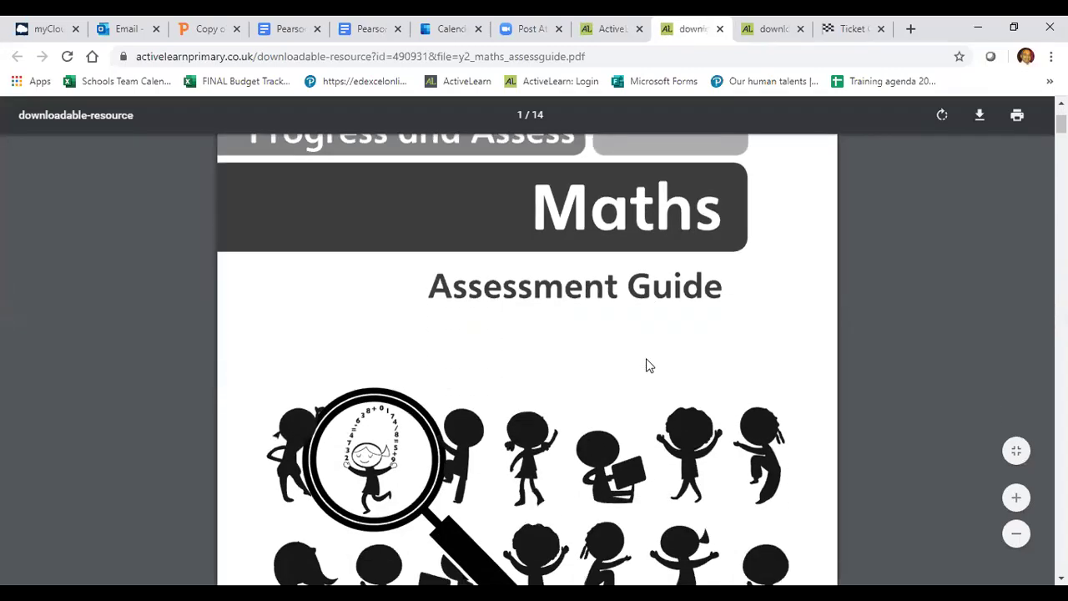
scroll(646, 365, "down", 1)
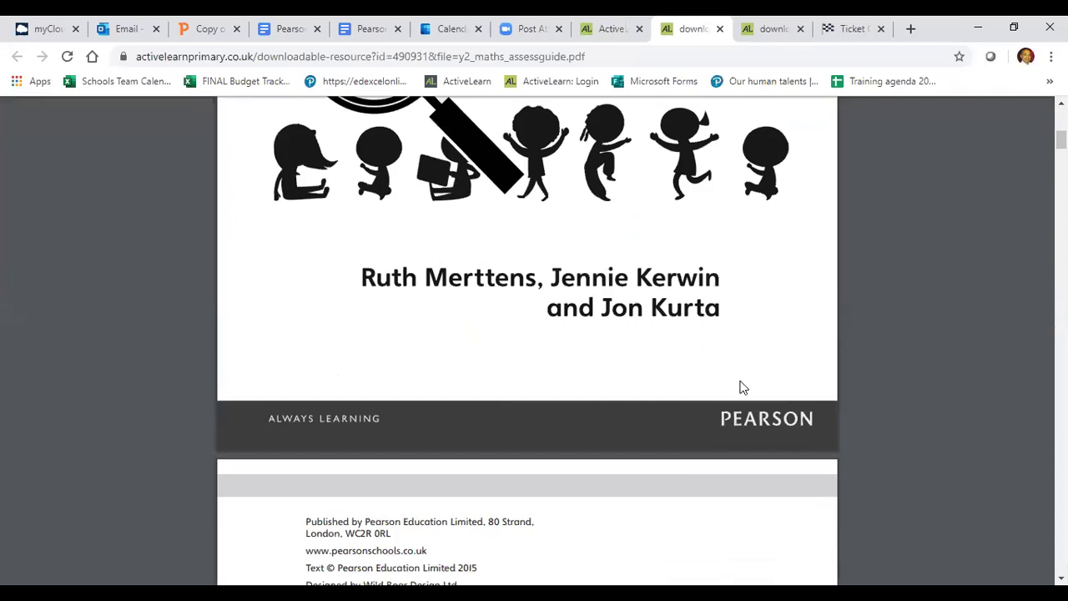
scroll(605, 430, "down", 5)
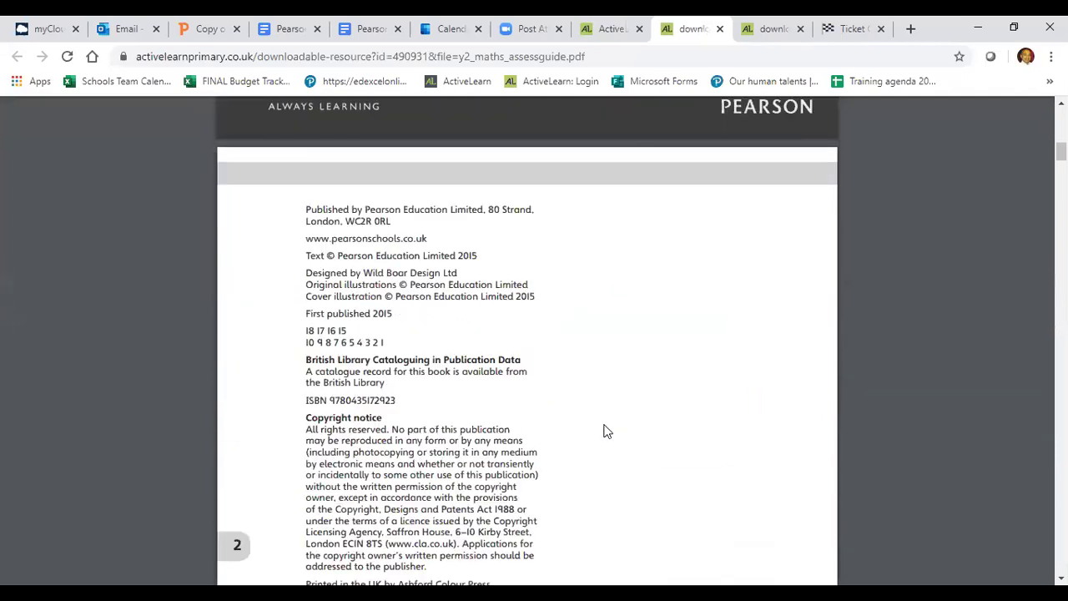
scroll(607, 430, "down", 15)
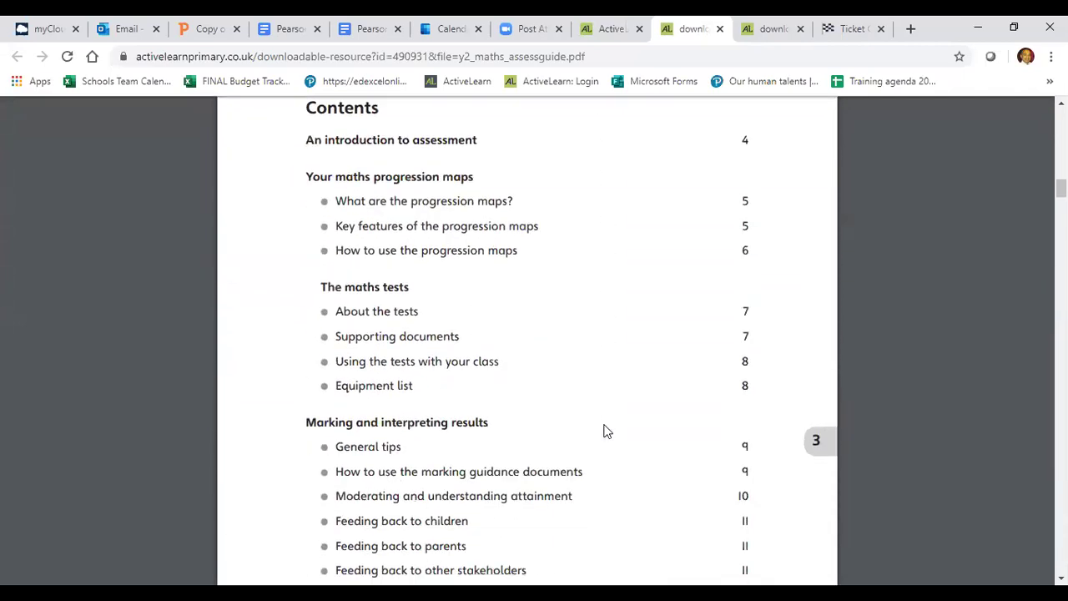
scroll(607, 430, "down", 3)
scroll(606, 430, "down", 5)
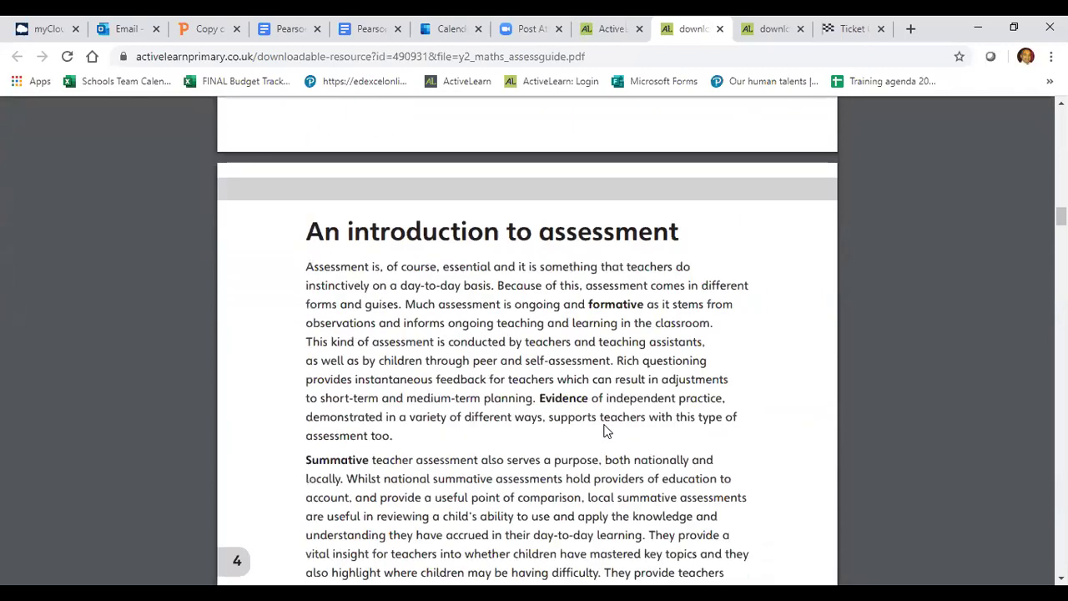
scroll(606, 430, "down", 2)
scroll(606, 430, "down", 10)
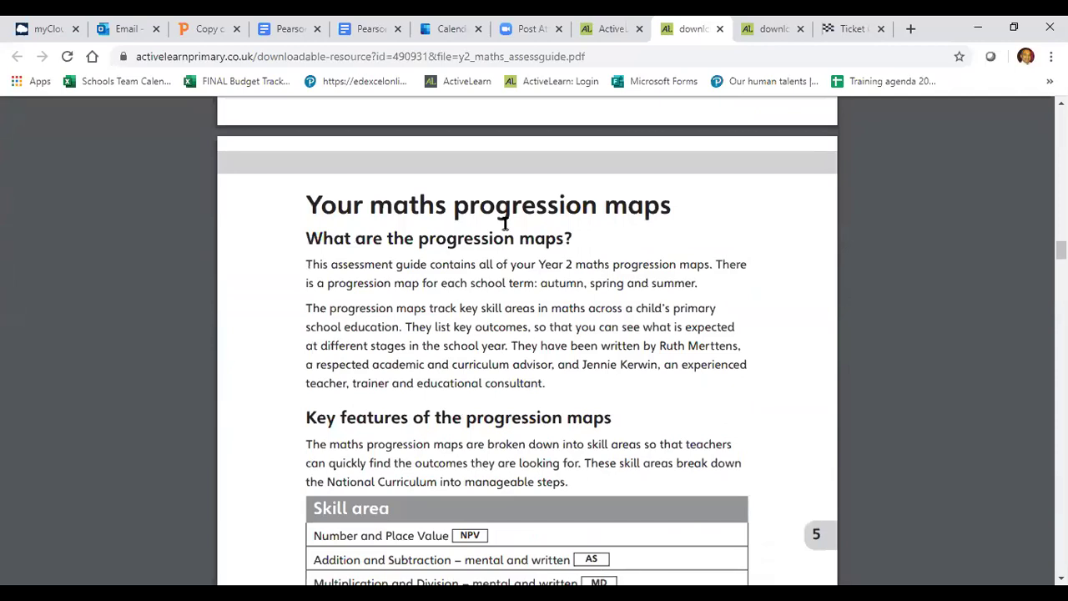
scroll(587, 347, "down", 2)
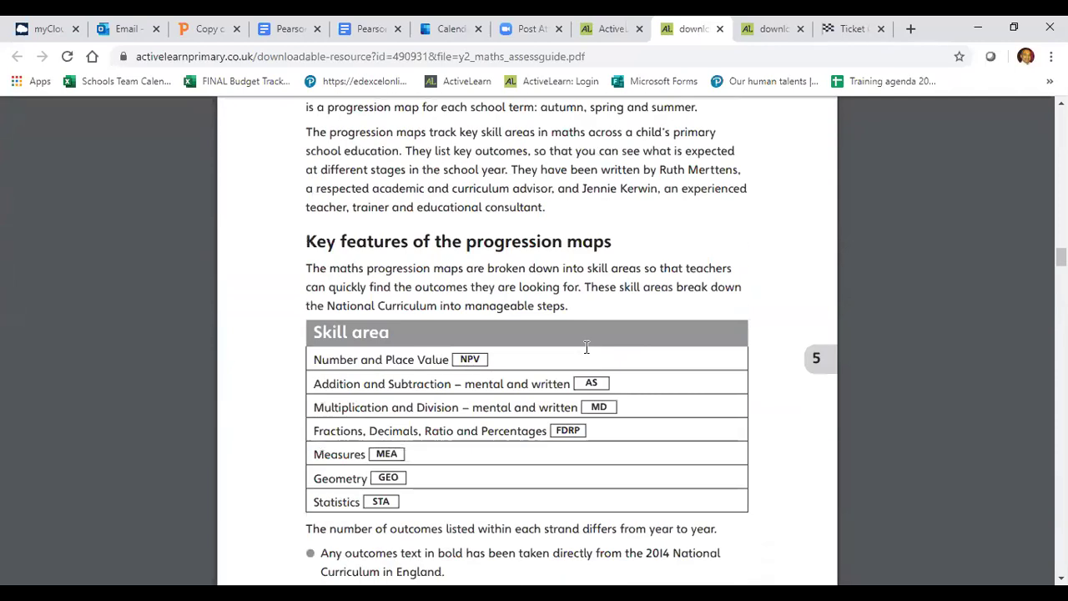
Step: Read how to use the progression maps, about the maths tests and their supporting documents in the Year 2 Maths Assessment Guide
scroll(586, 347, "down", 1)
scroll(542, 205, "down", 6)
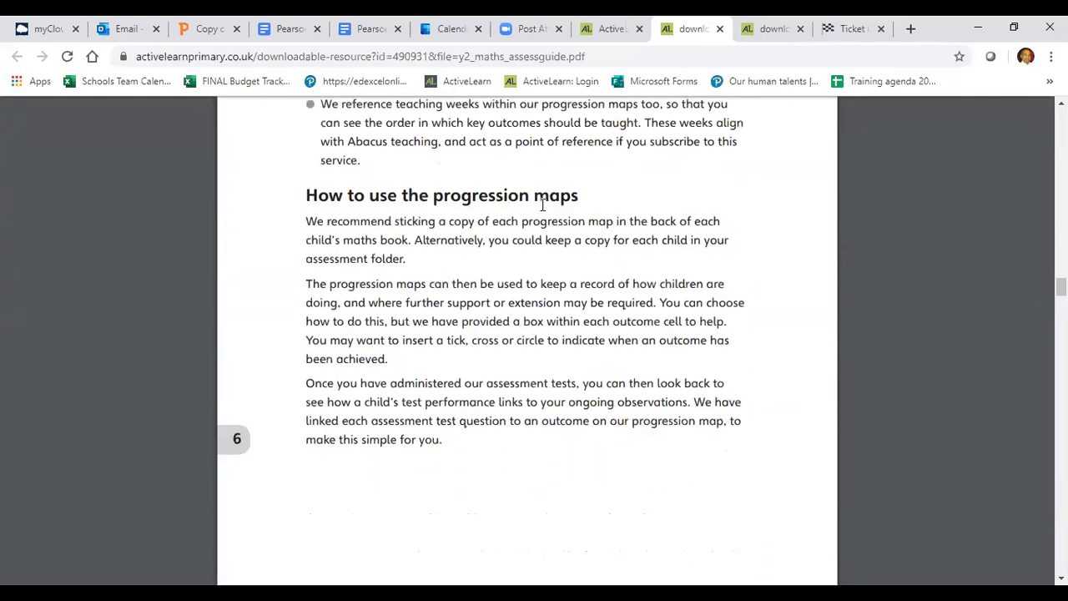
scroll(542, 205, "down", 7)
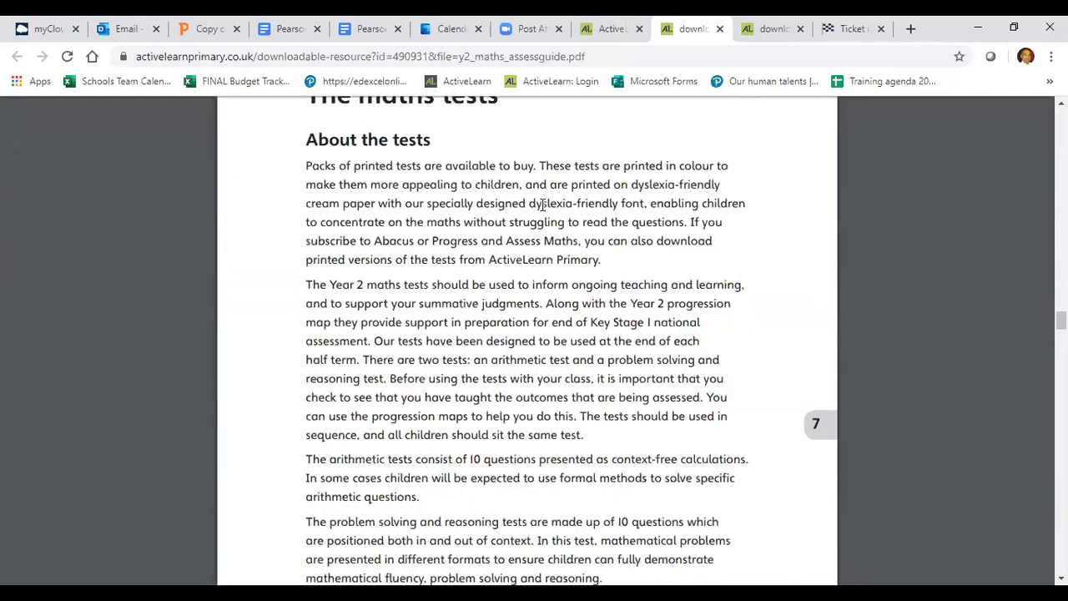
scroll(543, 204, "down", 4)
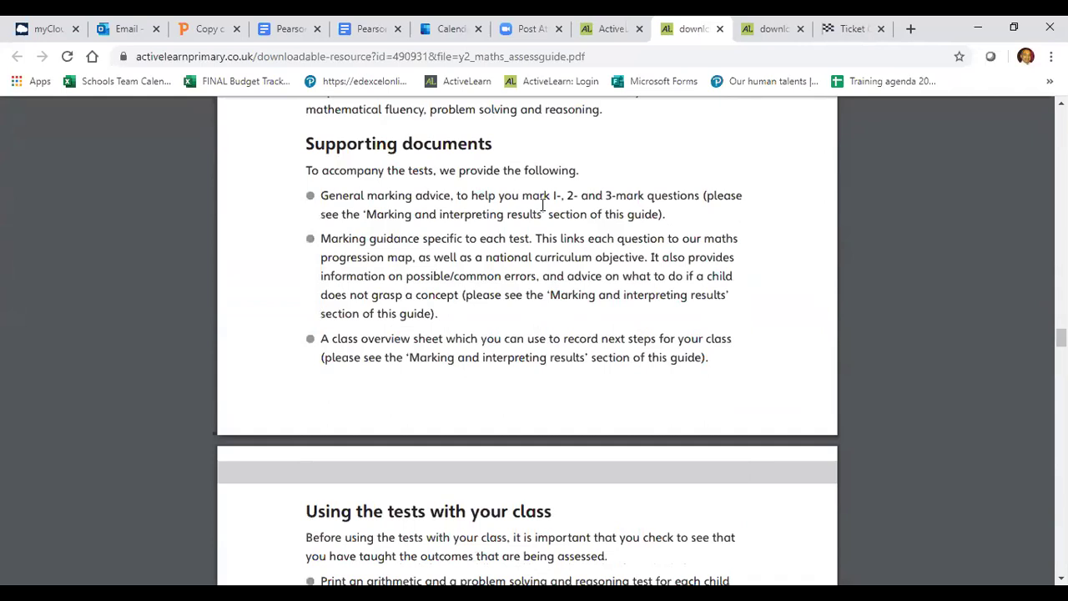
scroll(543, 205, "up", 1)
scroll(543, 204, "down", 1)
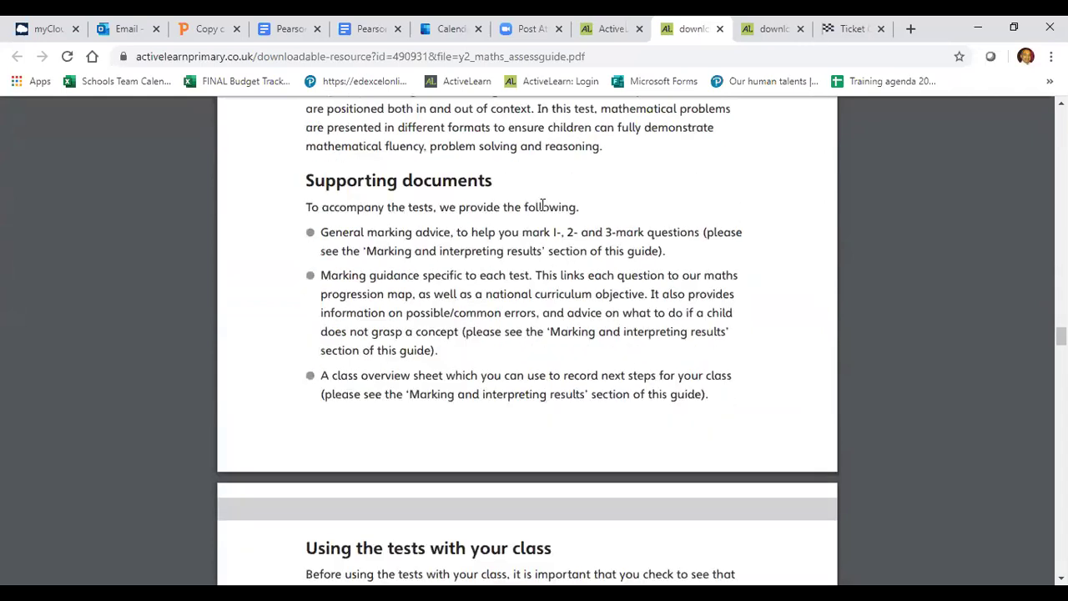
Step: Read the guide's sections on using the tests with a class, the equipment list, the marking guidance documents and the score bands
scroll(542, 204, "down", 3)
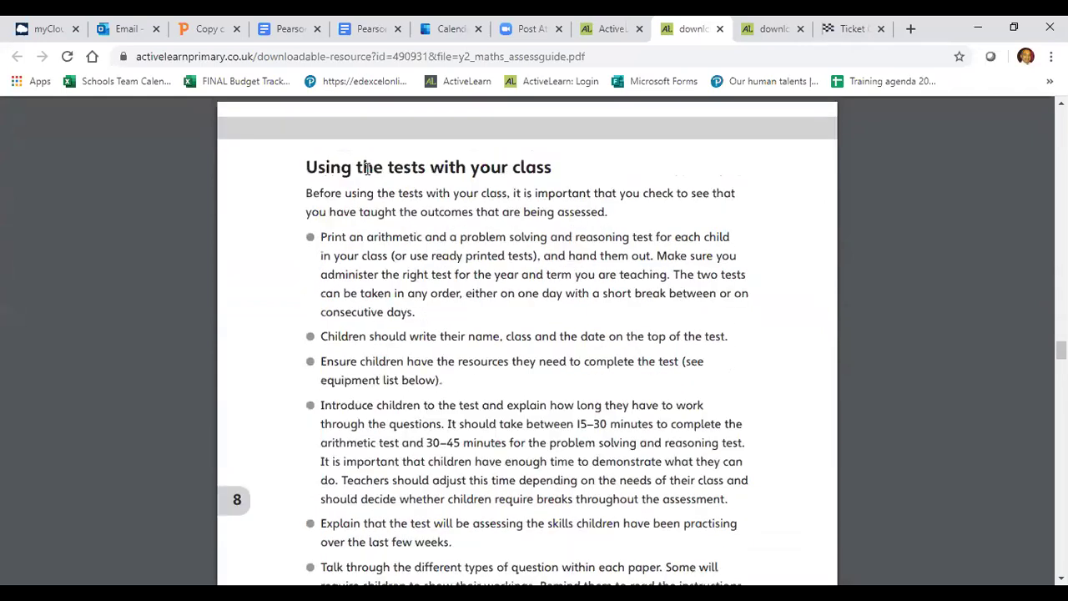
scroll(526, 277, "down", 4)
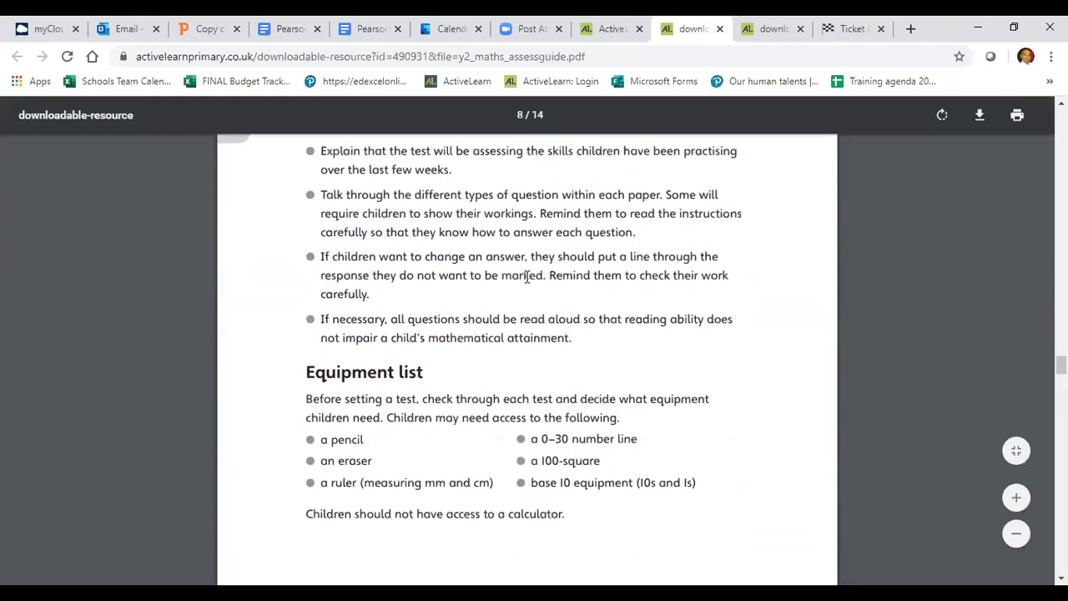
scroll(527, 276, "down", 3)
scroll(549, 398, "down", 3)
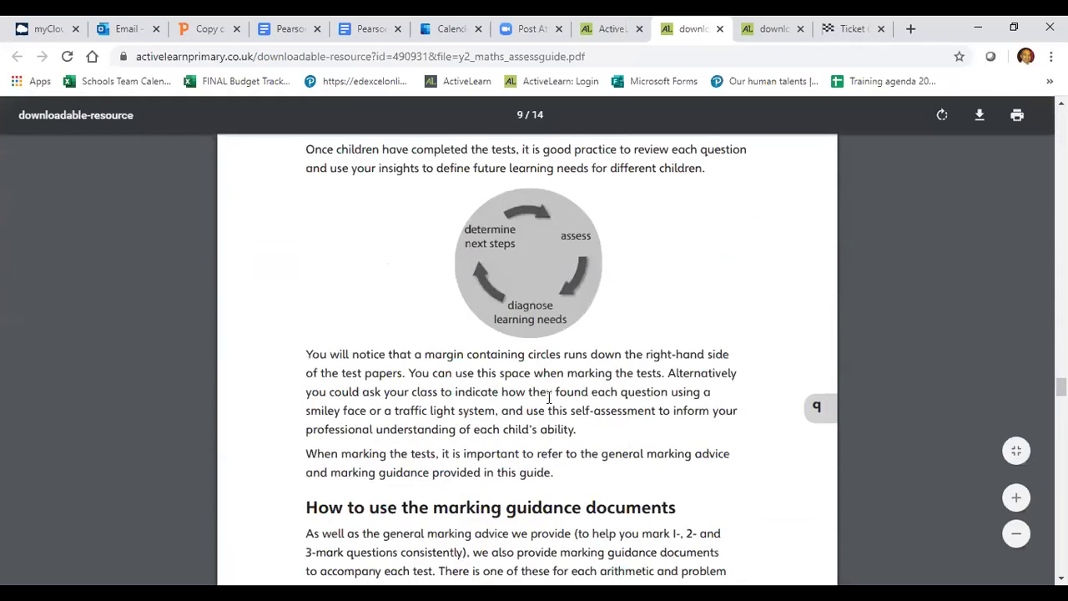
scroll(549, 398, "down", 4)
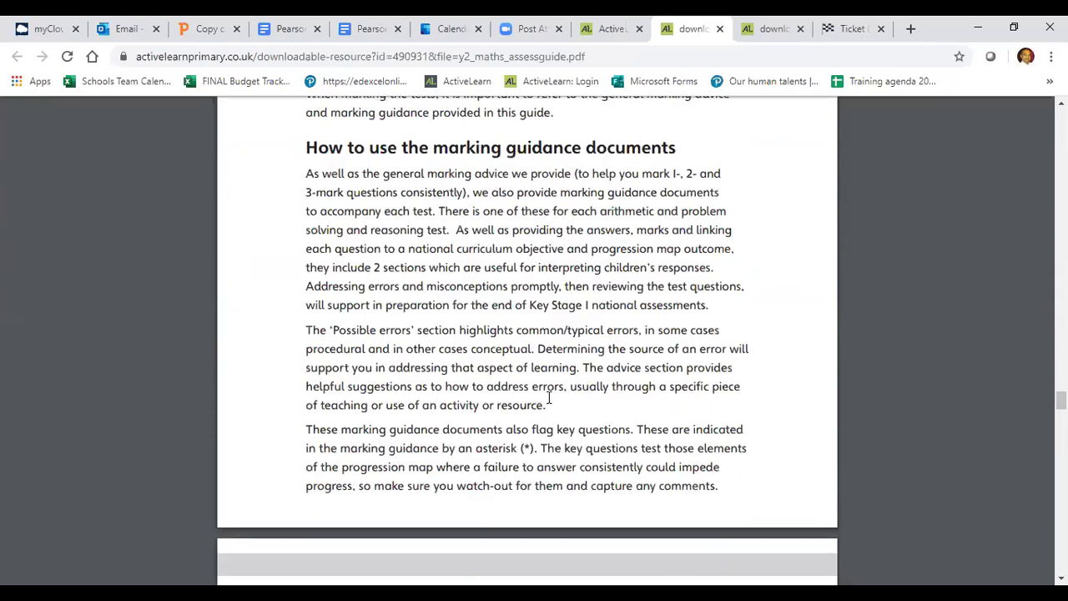
scroll(549, 398, "down", 5)
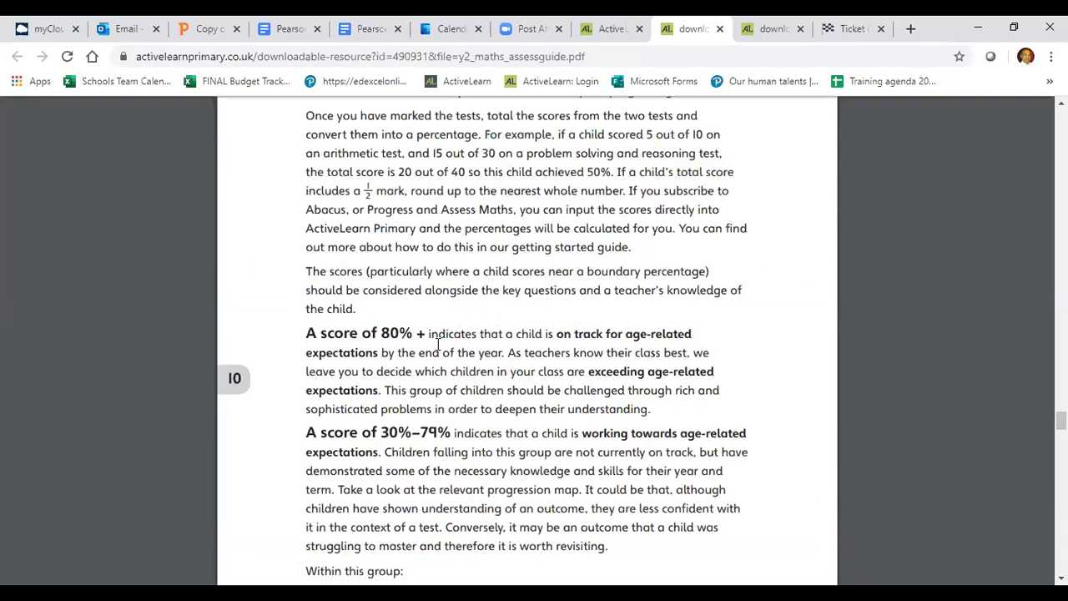
scroll(437, 345, "down", 5)
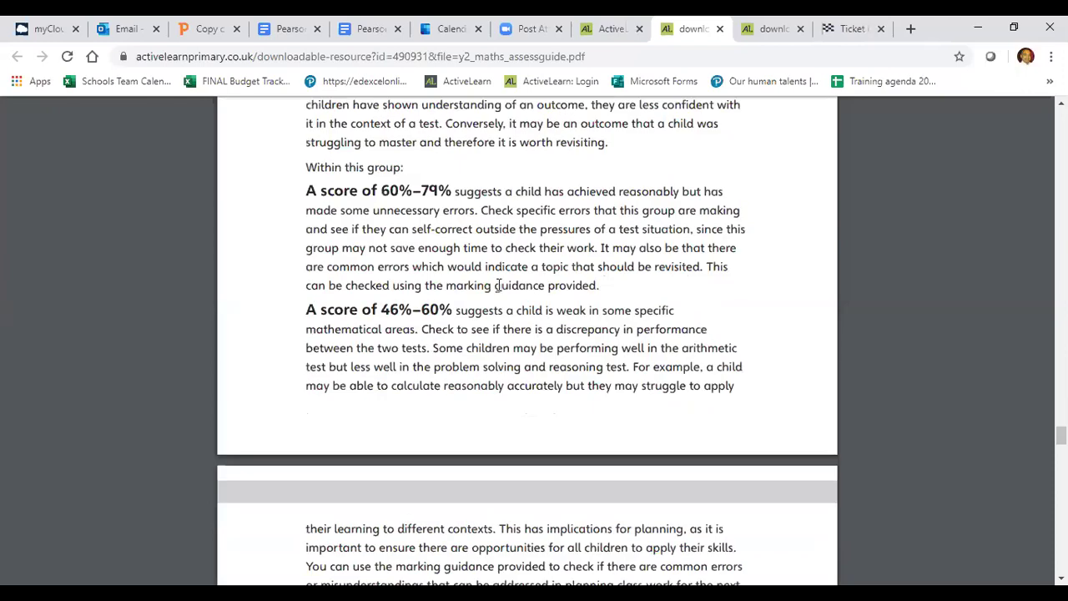
Step: Return to the Assessment window and replace the Assessment Guide type filter with Test
left_click(609, 21)
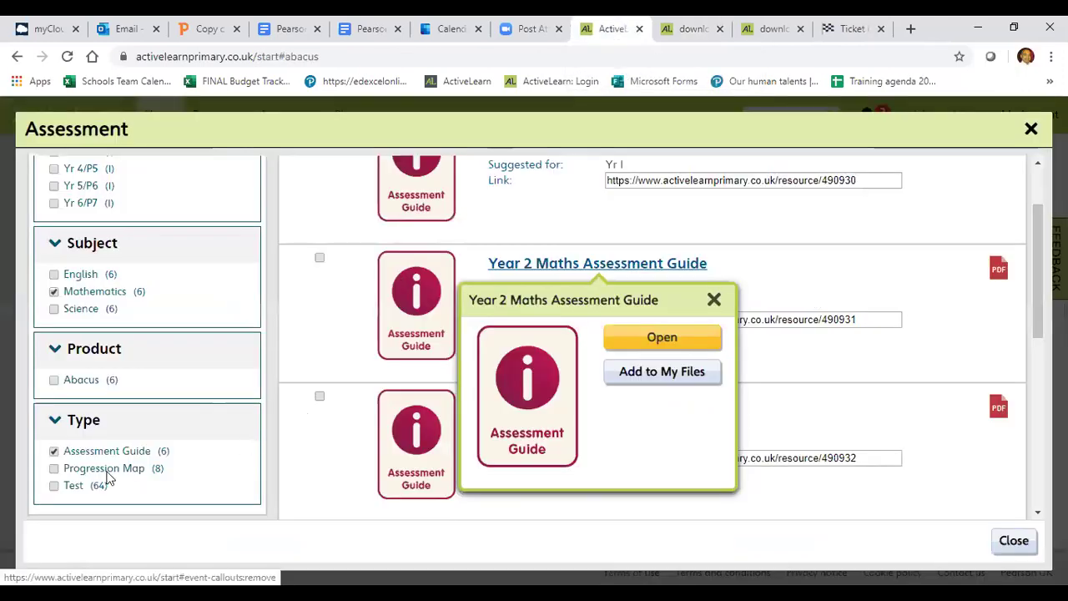
left_click(54, 452)
left_click(54, 468)
left_click(53, 485)
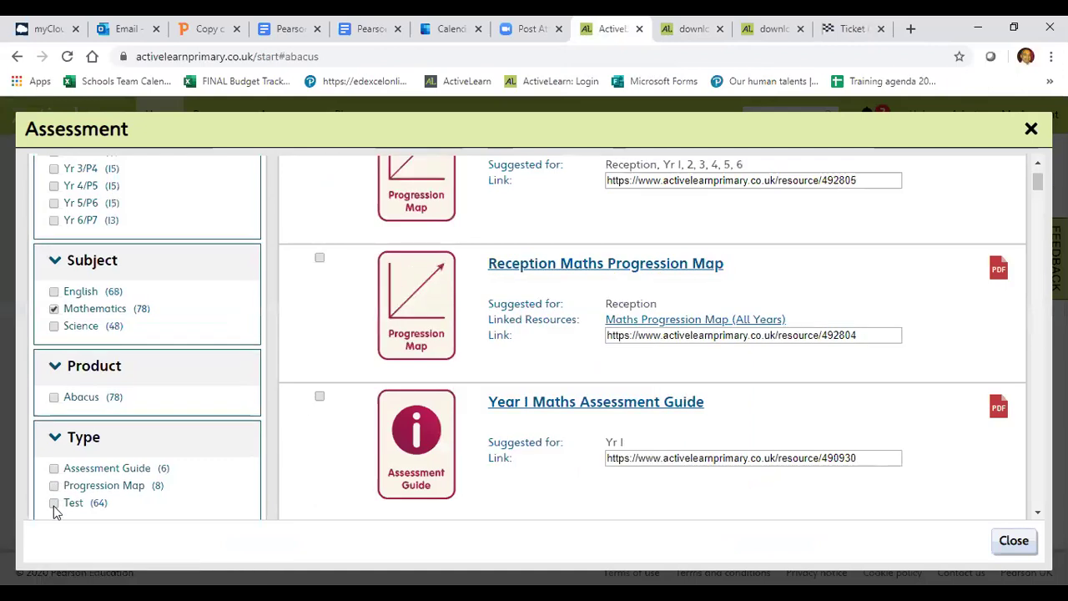
left_click(53, 502)
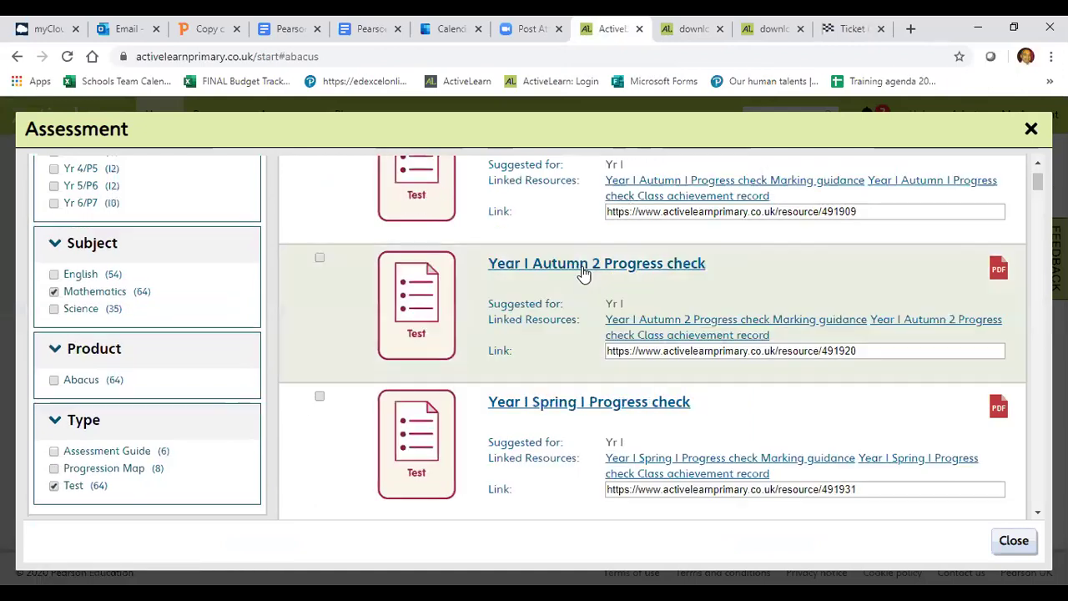
Step: Open the Year 1 Autumn 2 Progress check PDF and look through its test questions
left_click(584, 270)
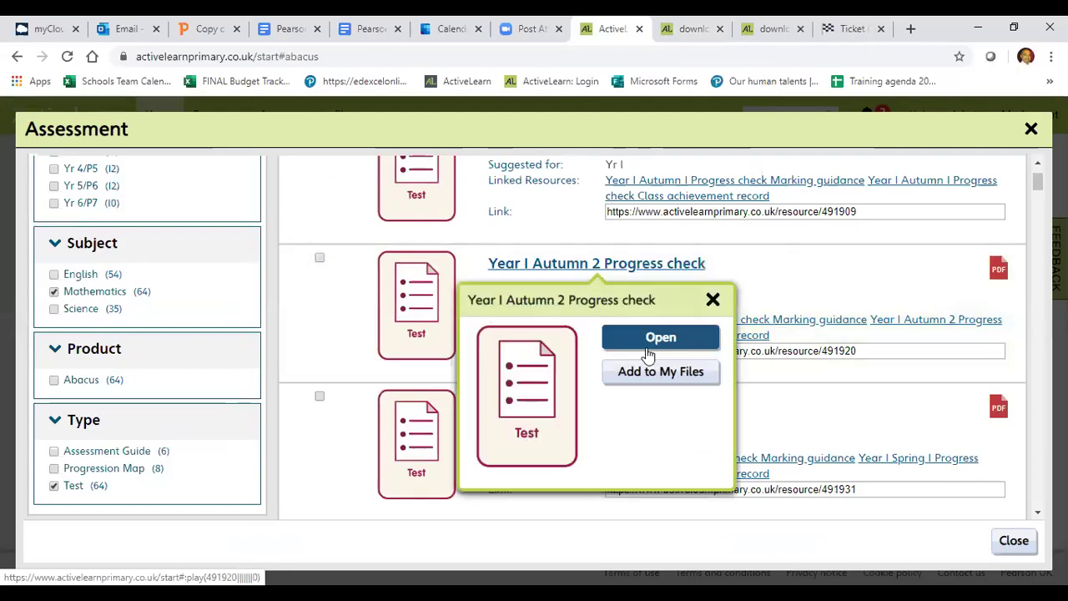
left_click(648, 347)
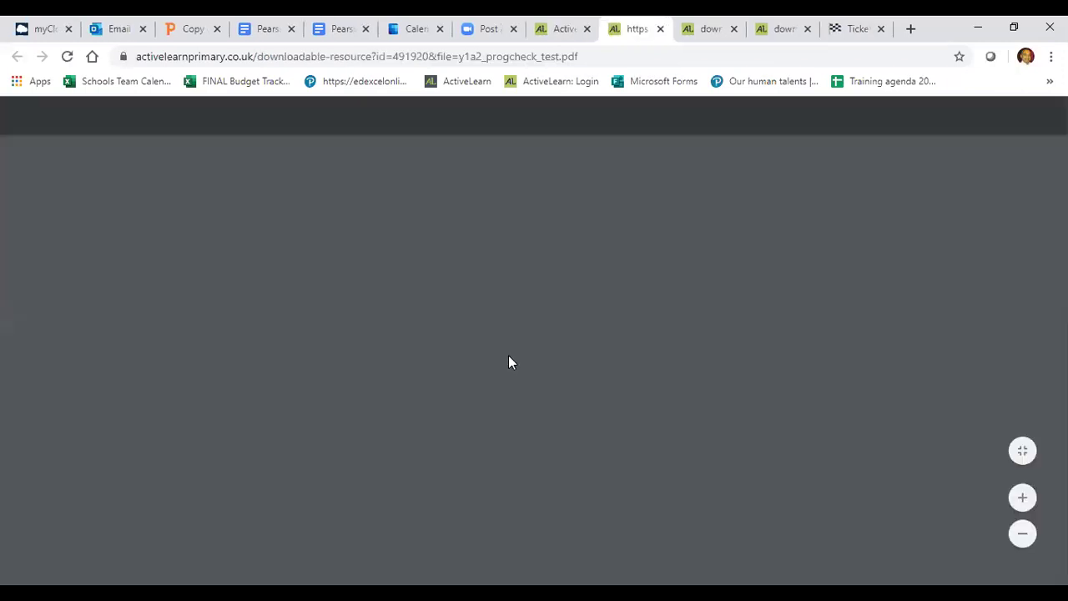
scroll(511, 361, "down", 3)
scroll(512, 361, "up", 3)
scroll(511, 361, "down", 10)
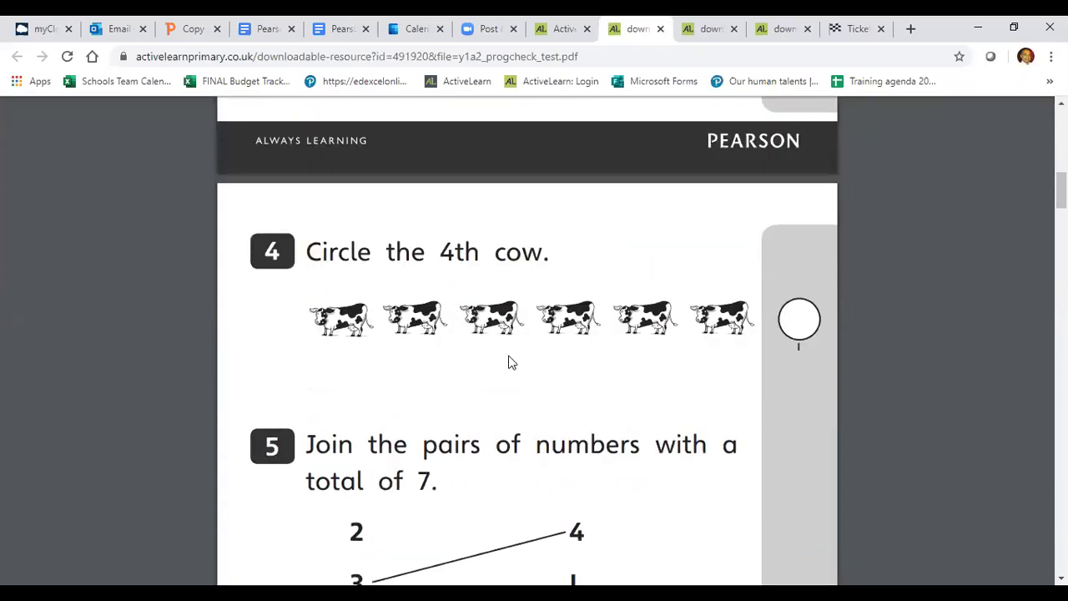
scroll(512, 361, "down", 7)
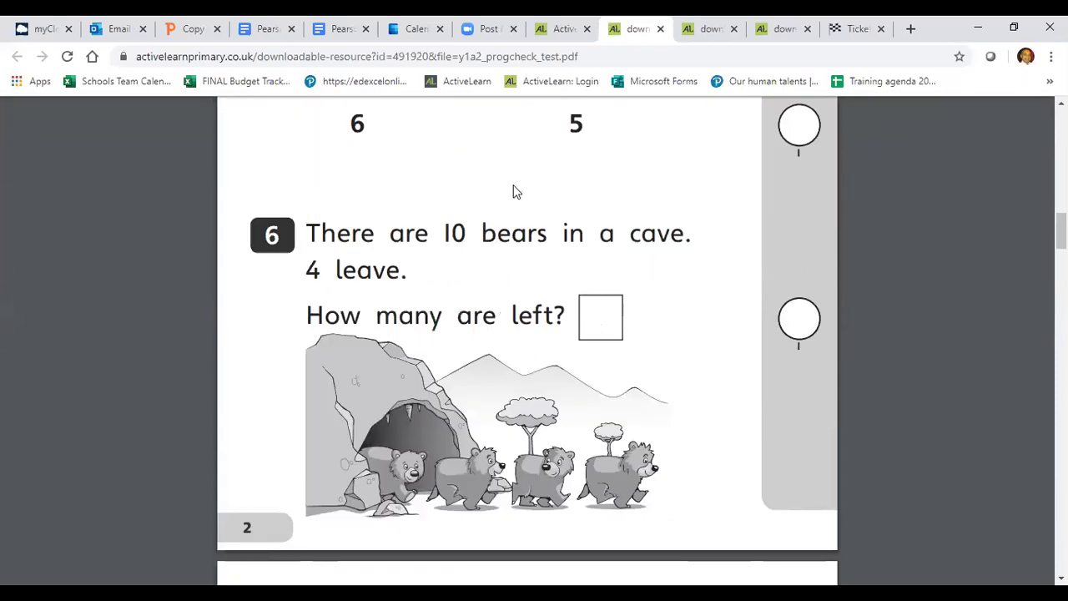
key("Home")
Step: Go back to ActiveLearn and close the progress check pop-up and the Assessment window, returning to the Abacus home page
left_click(564, 30)
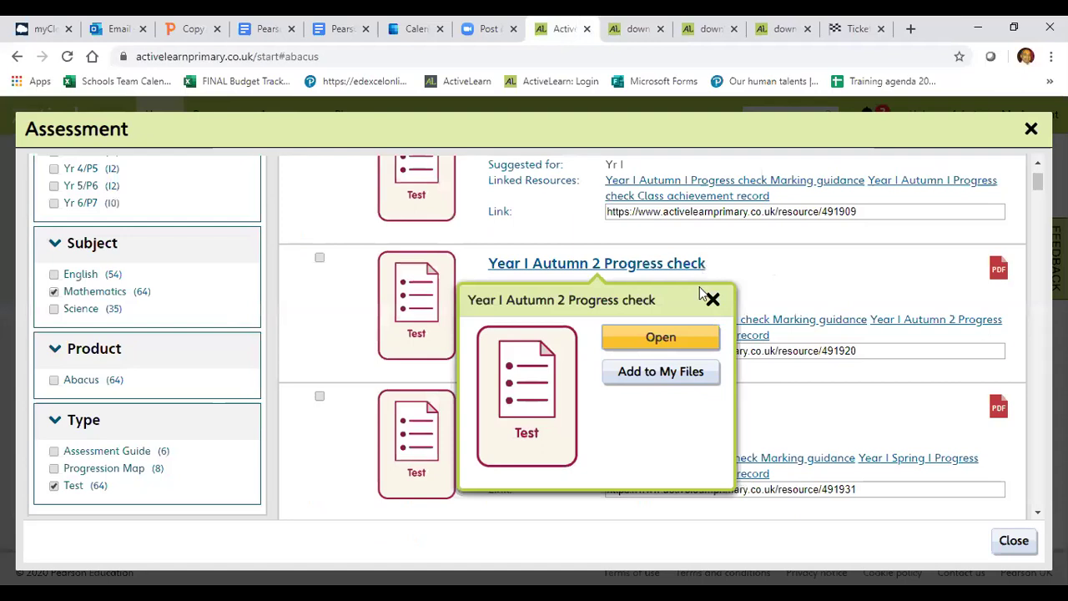
left_click(714, 302)
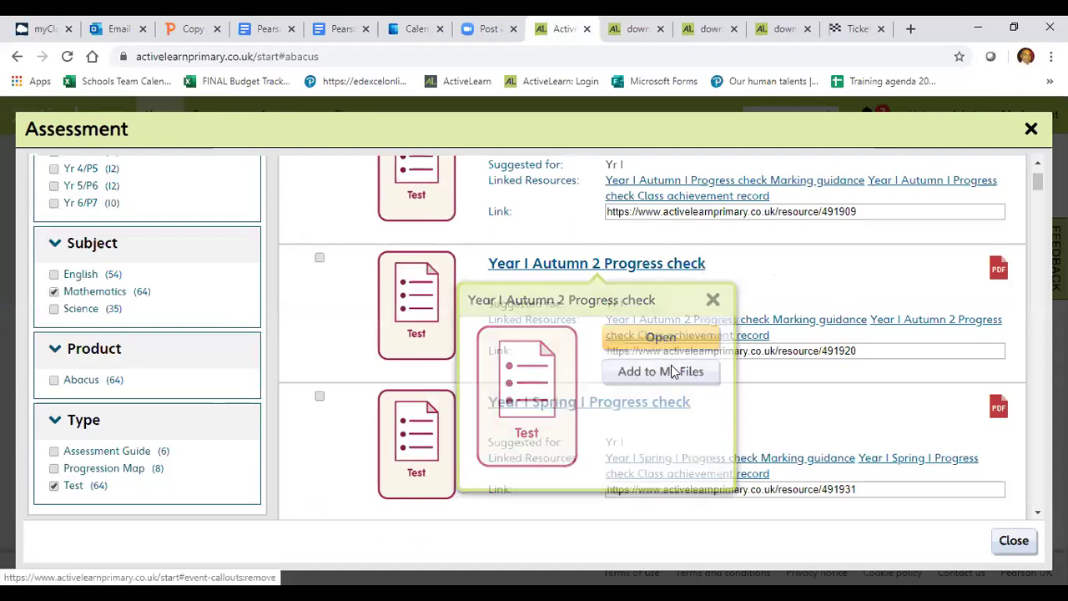
left_click(672, 336)
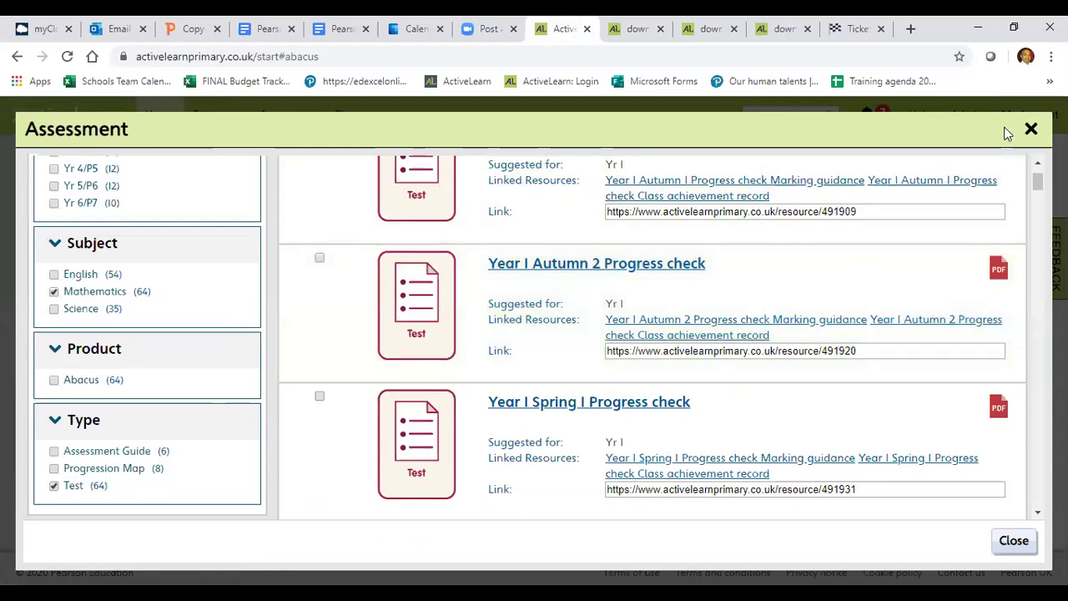
left_click(1031, 131)
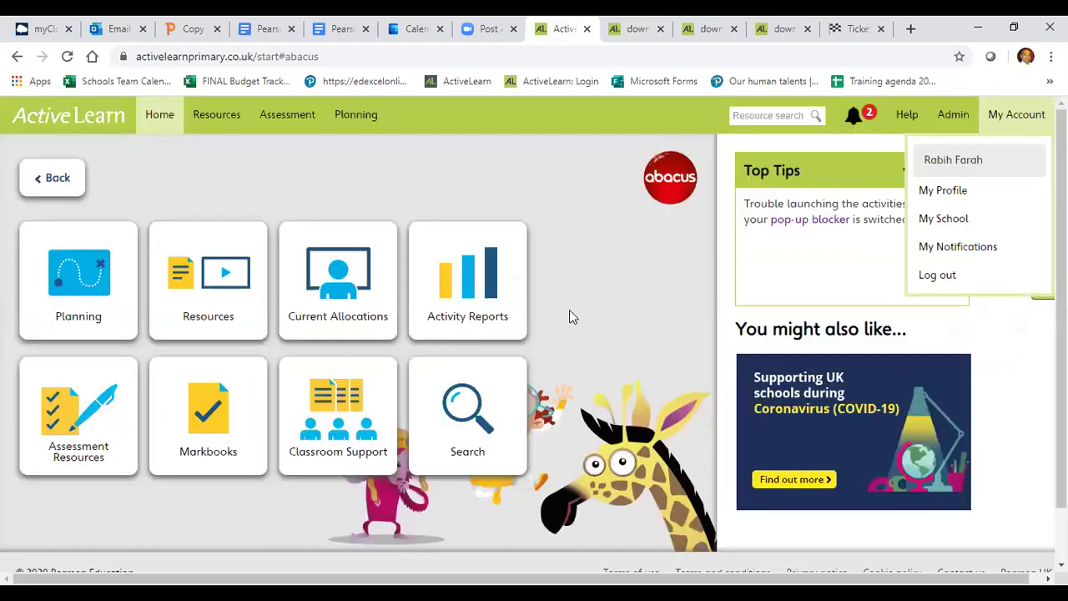
left_click(555, 270)
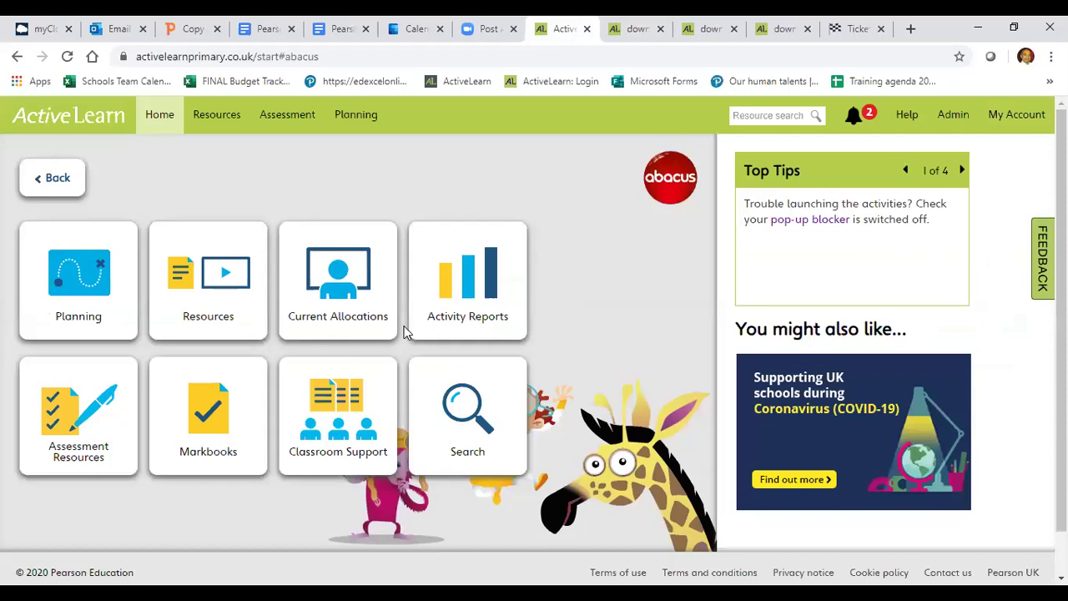
Step: Open the Abacus Classroom Support page, look over its Getting started section and collapse it
left_click(340, 410)
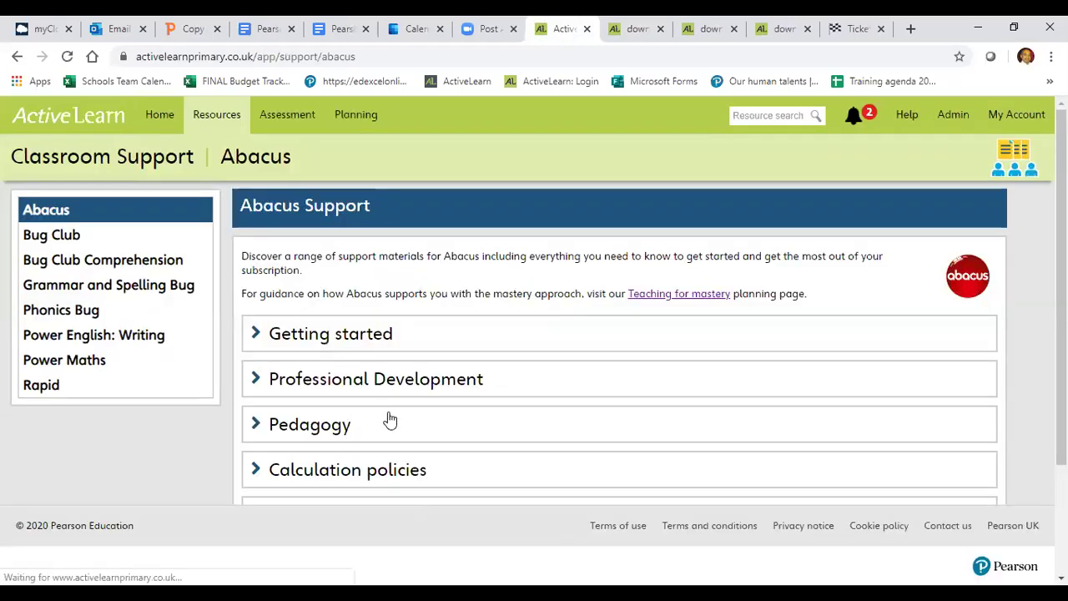
scroll(389, 421, "down", 1)
scroll(258, 395, "down", 2)
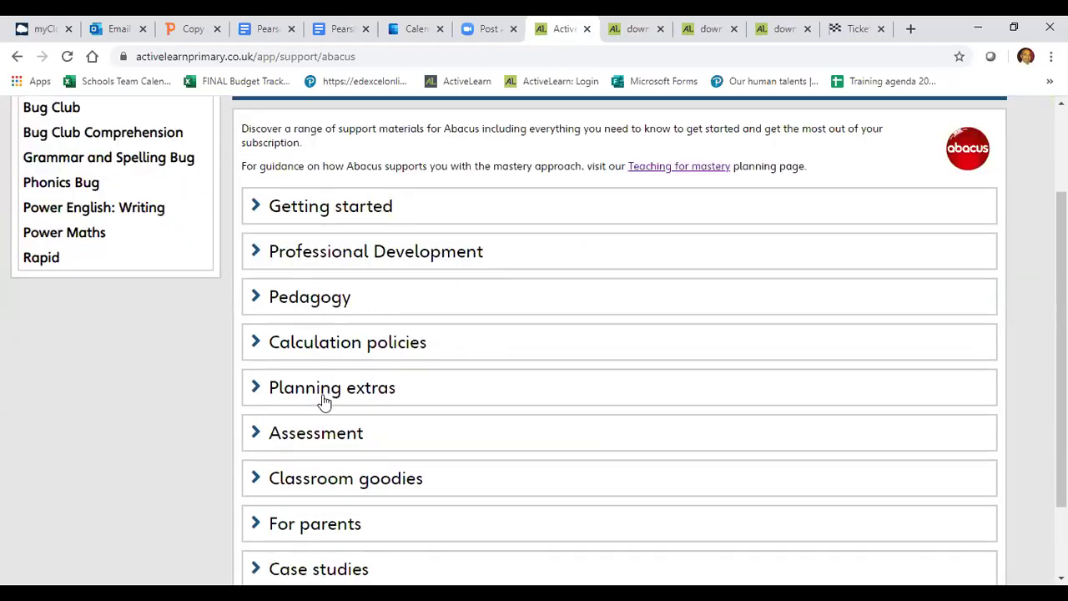
left_click(257, 209)
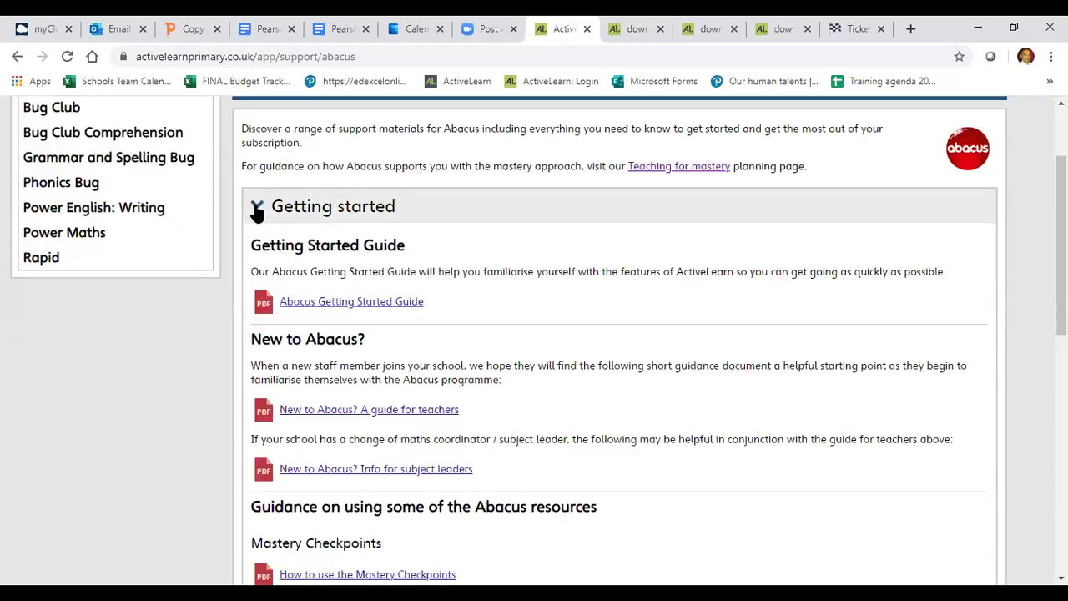
left_click(305, 307)
left_click(258, 213)
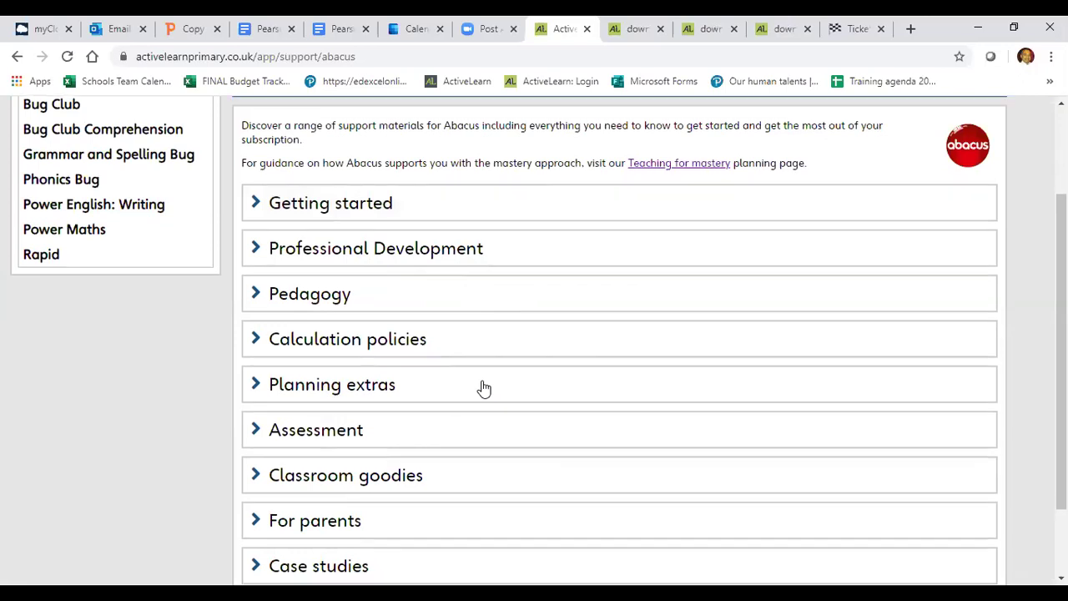
Step: Expand the Pedagogy section, look over the Introducing Abacus text and videos, and collapse it
scroll(483, 387, "down", 2)
scroll(483, 386, "up", 1)
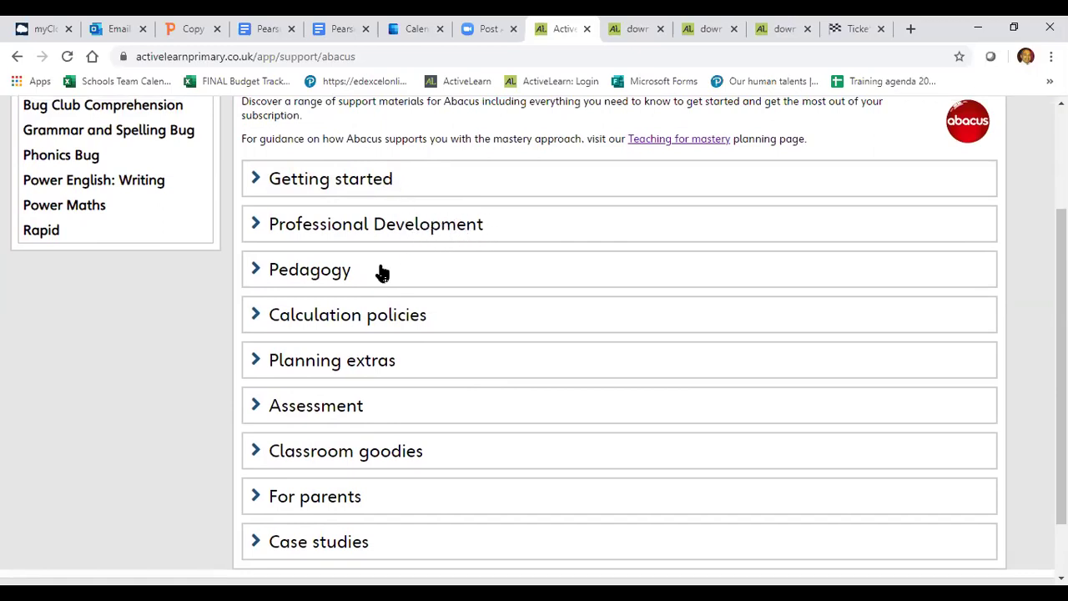
left_click(256, 272)
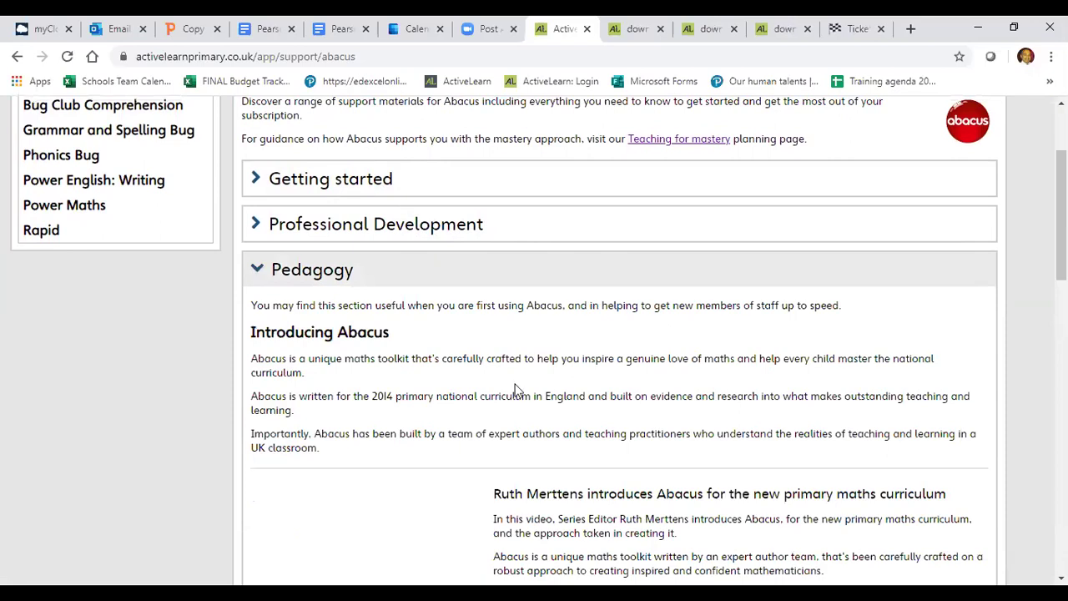
scroll(516, 391, "down", 2)
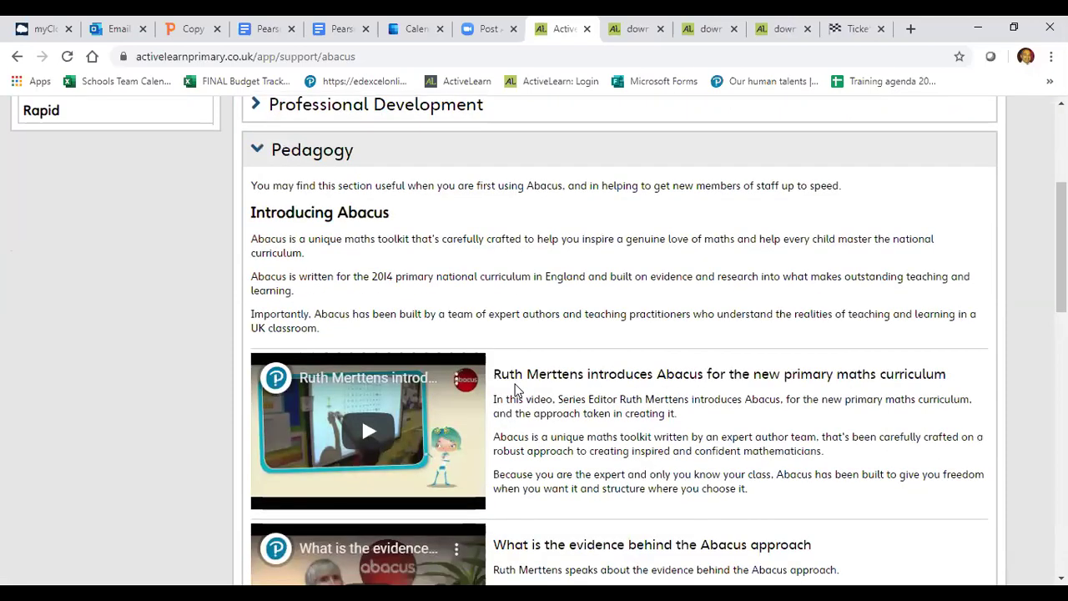
scroll(515, 391, "down", 1)
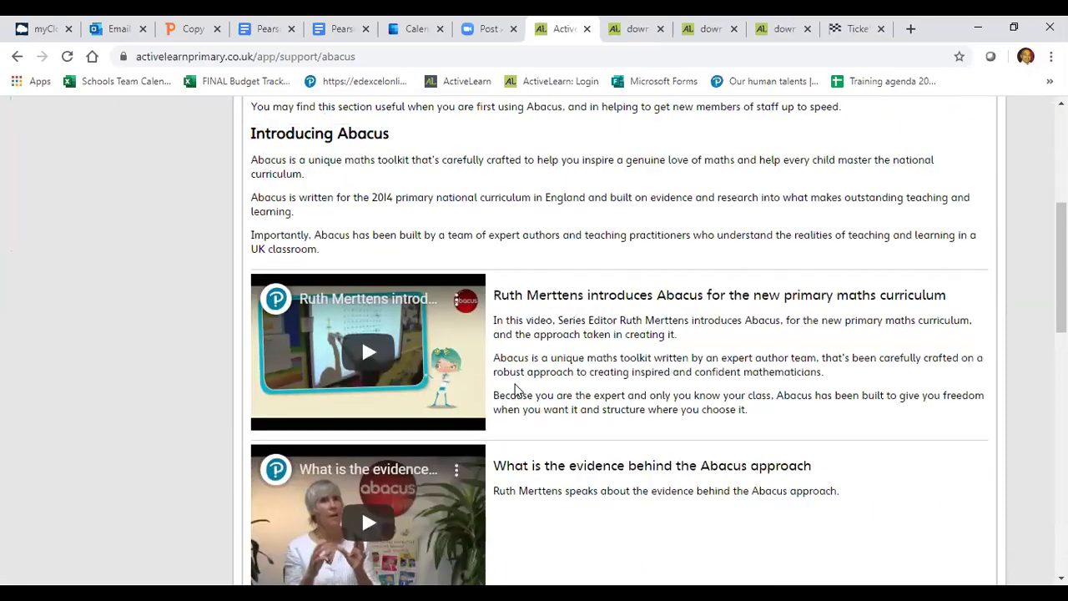
left_click(258, 222)
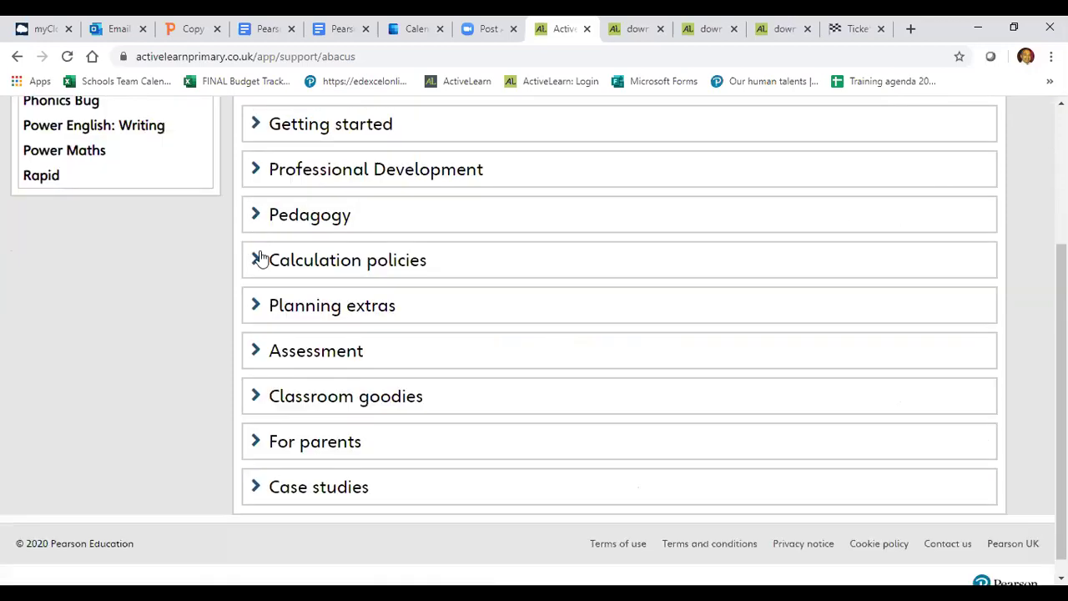
Step: Expand the Calculation policies section, look over the Reception and Key Stage 1 materials, and collapse it
left_click(258, 261)
scroll(594, 369, "down", 3)
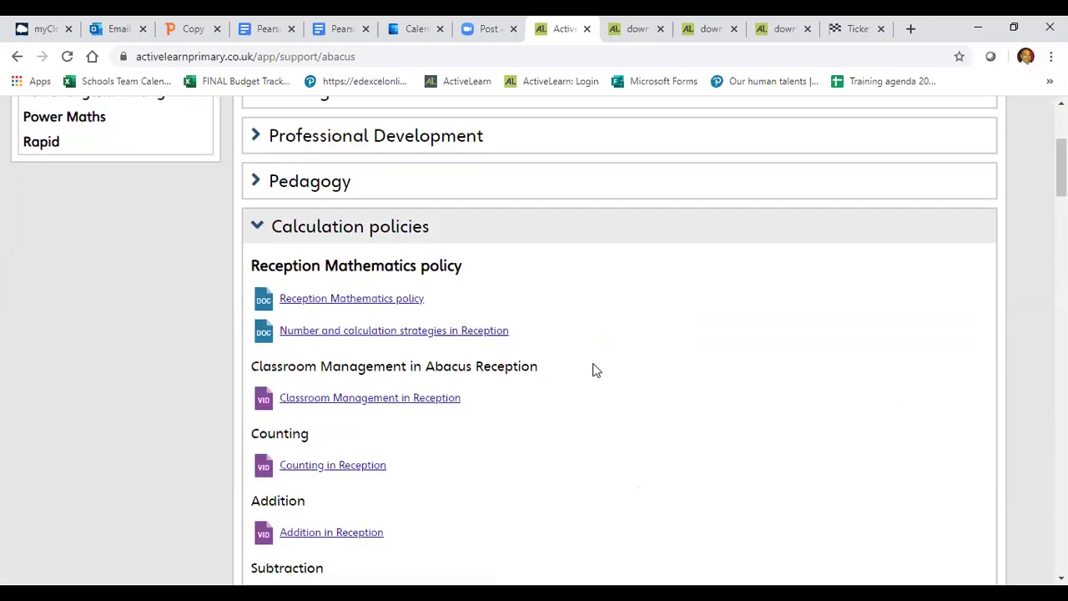
scroll(593, 370, "down", 2)
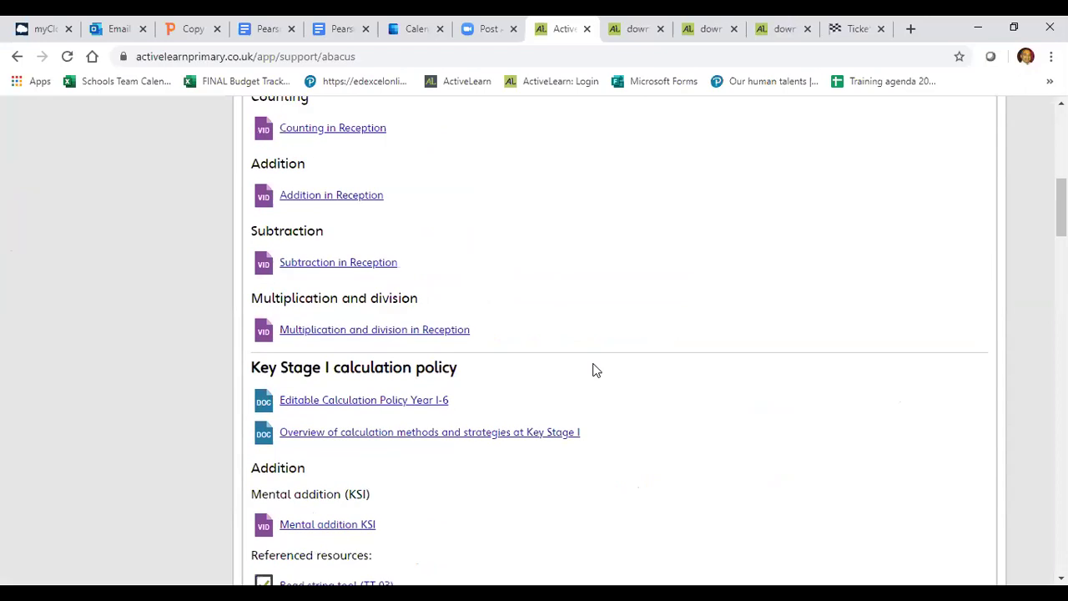
scroll(594, 369, "up", 5)
left_click(260, 282)
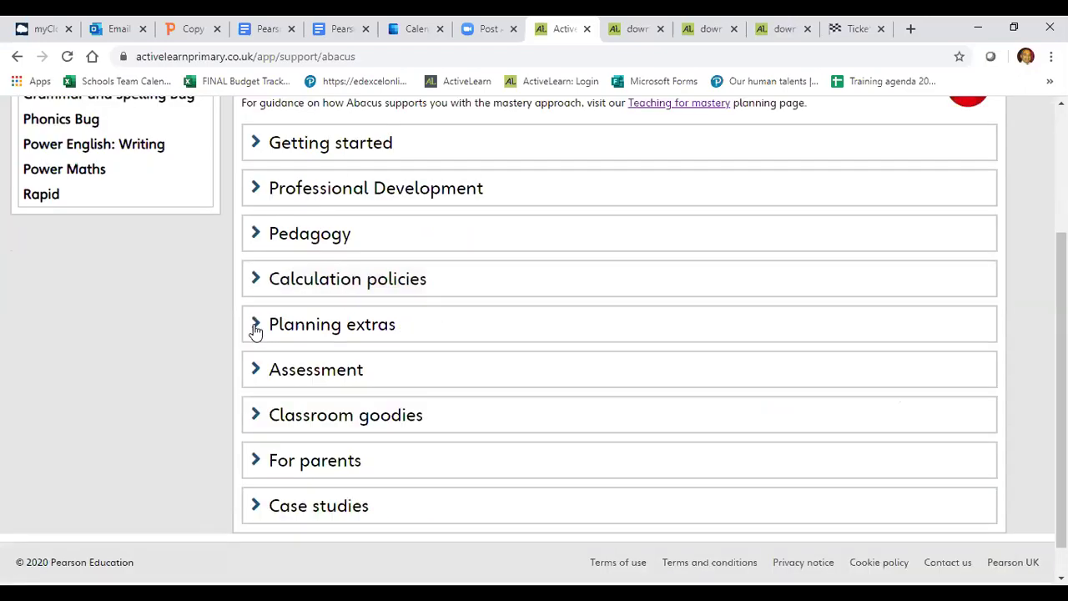
Step: Expand the Planning extras section, look over the physical resource lists and spare workbook pages, and collapse it
left_click(254, 330)
scroll(546, 430, "down", 1)
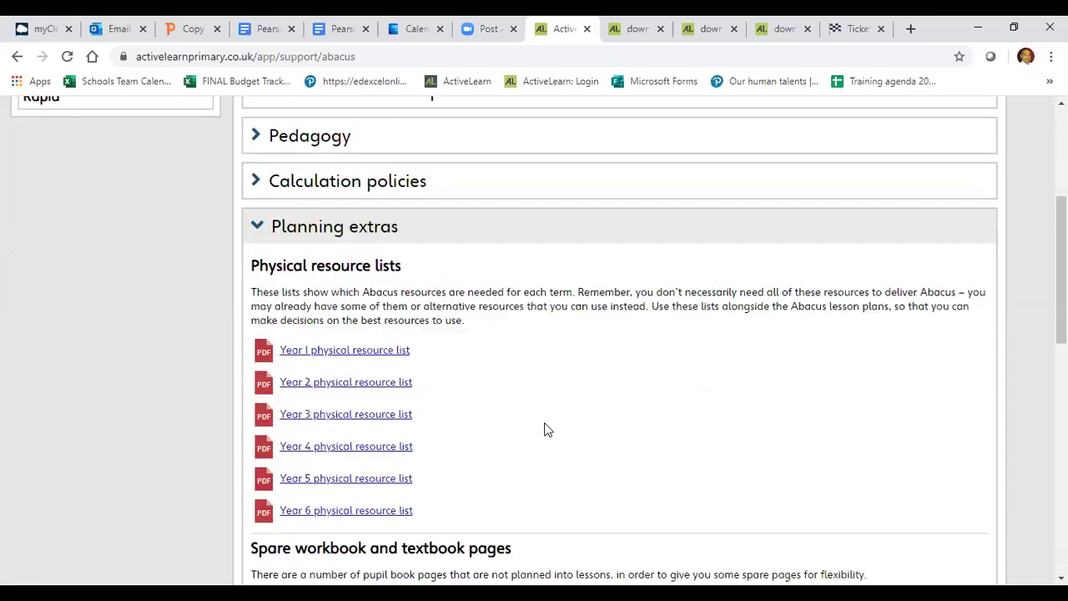
scroll(525, 373, "down", 1)
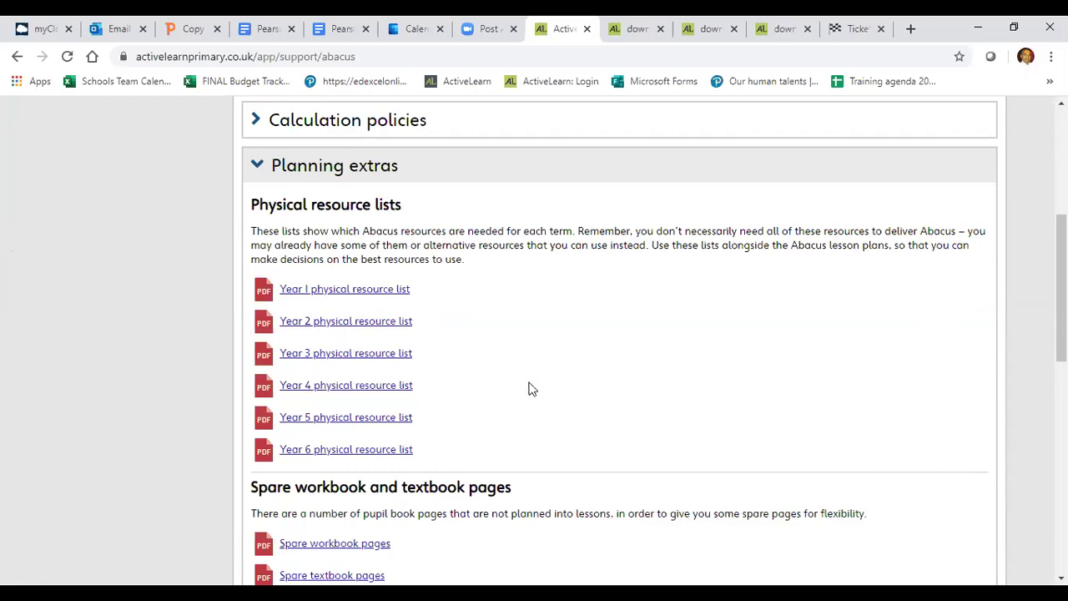
scroll(545, 381, "up", 3)
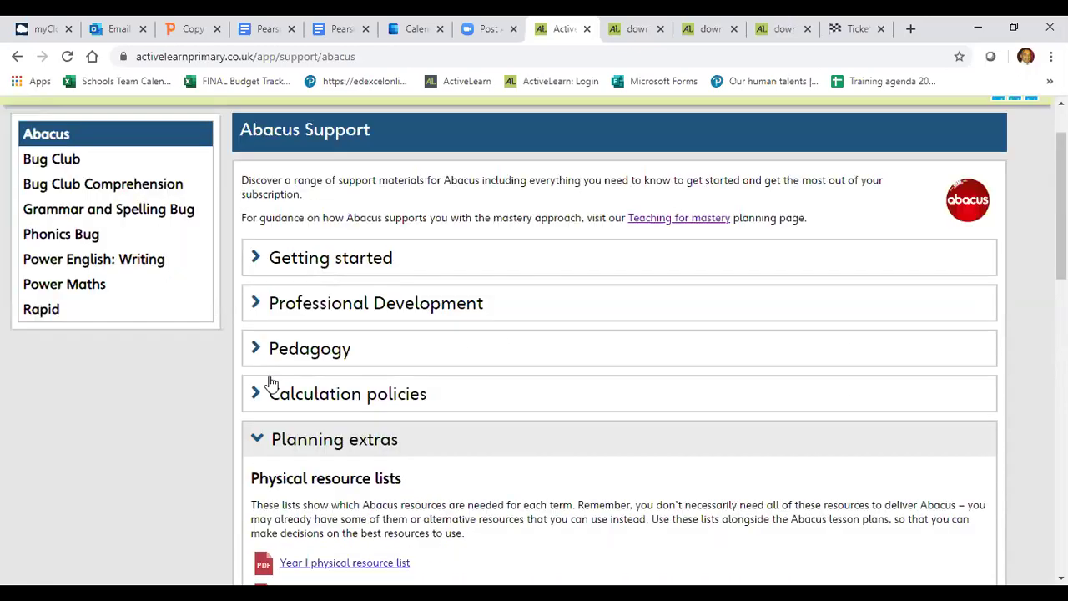
left_click(257, 442)
Step: Expand the Assessment section, look over the Assessment Guide and half-termly test charts for Wales, and collapse it
scroll(412, 473, "down", 3)
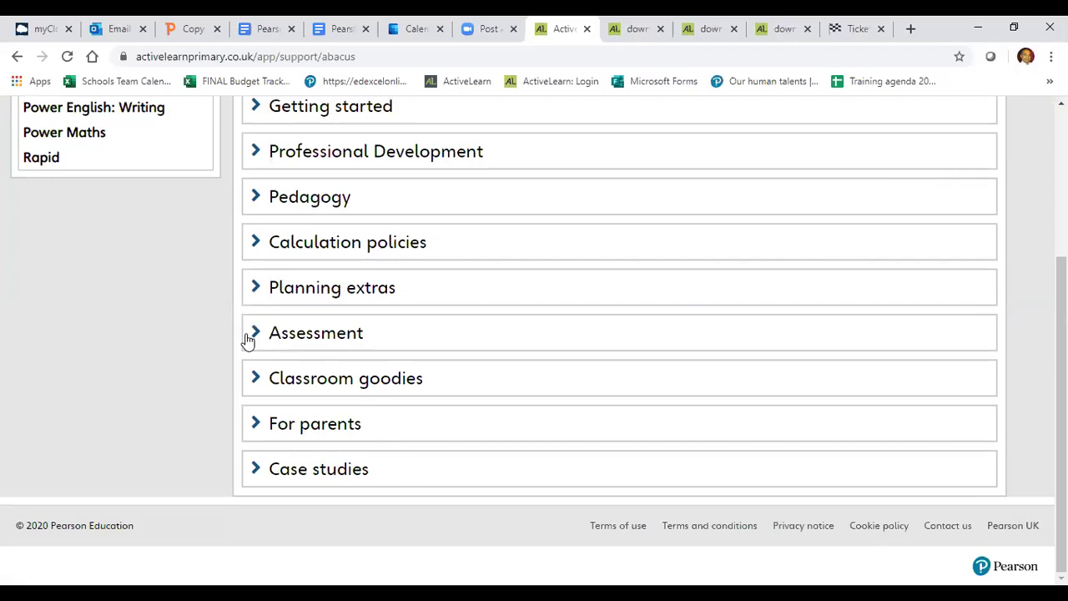
left_click(248, 342)
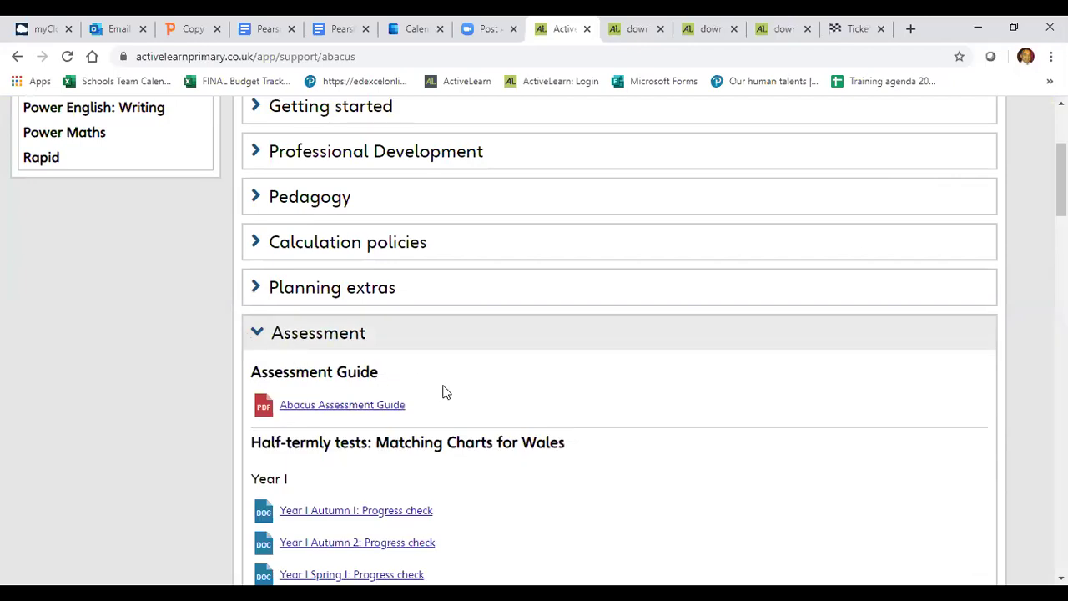
scroll(445, 392, "down", 1)
scroll(465, 363, "down", 2)
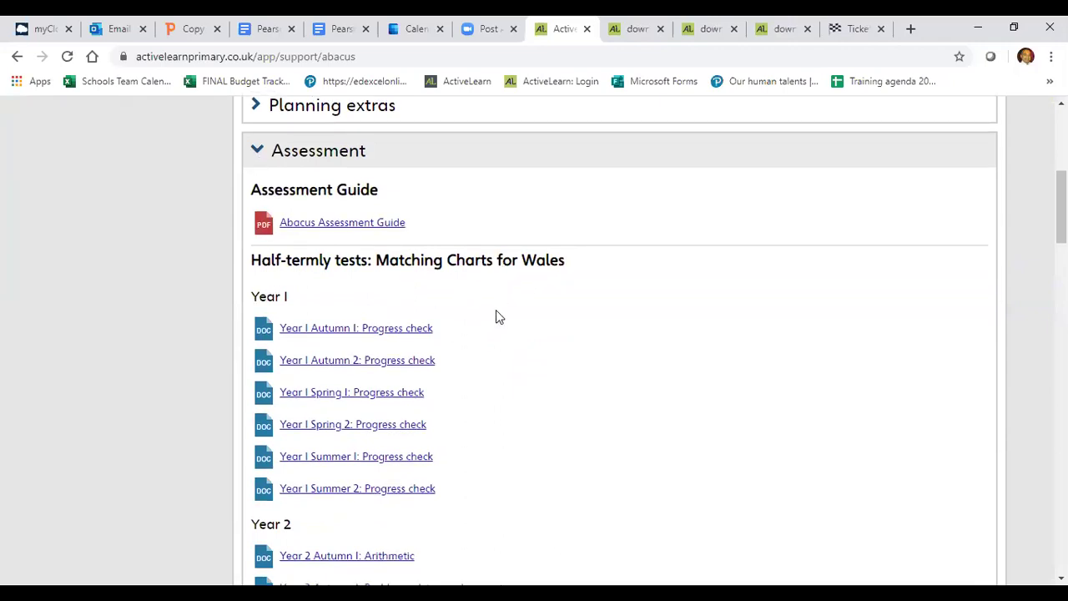
scroll(496, 315, "down", 1)
scroll(258, 181, "up", 1)
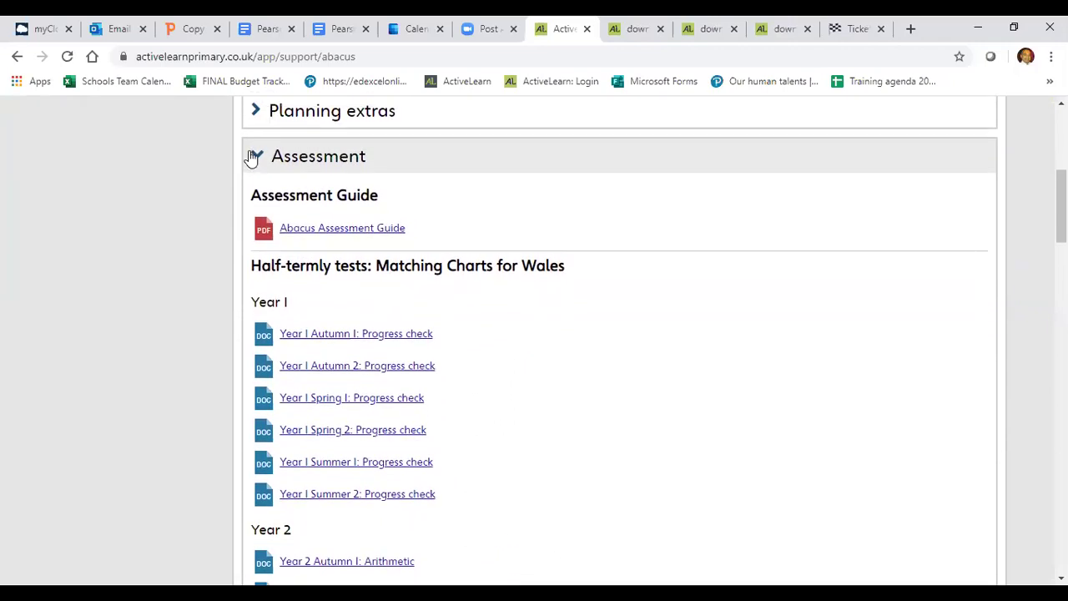
left_click(252, 158)
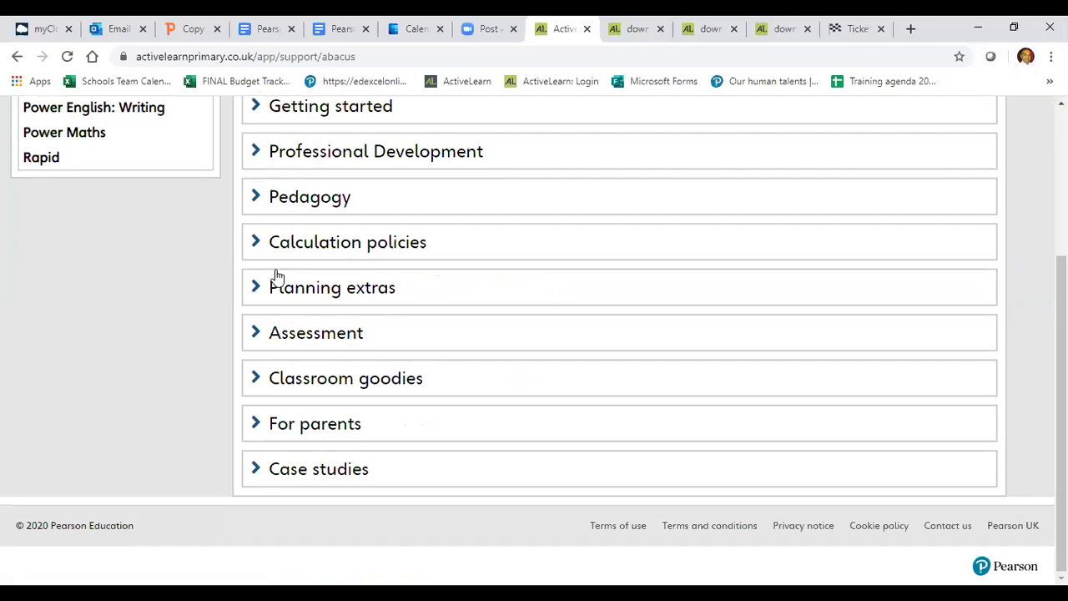
Step: Expand the Classroom goodies section, look over the postcards, login reminder bookmarks and posters, and collapse it
left_click(259, 382)
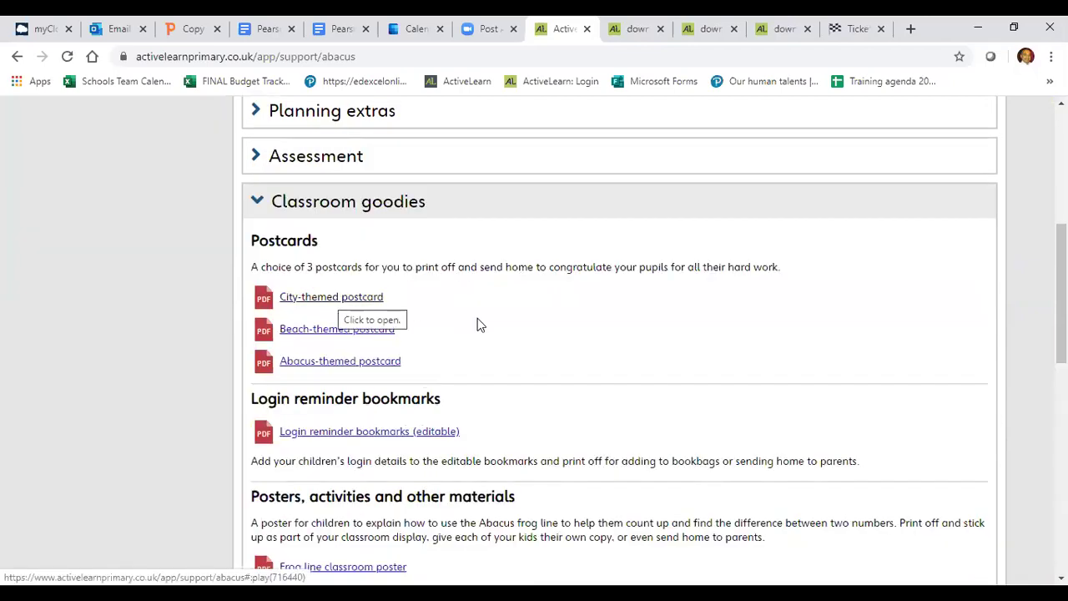
scroll(479, 324, "down", 2)
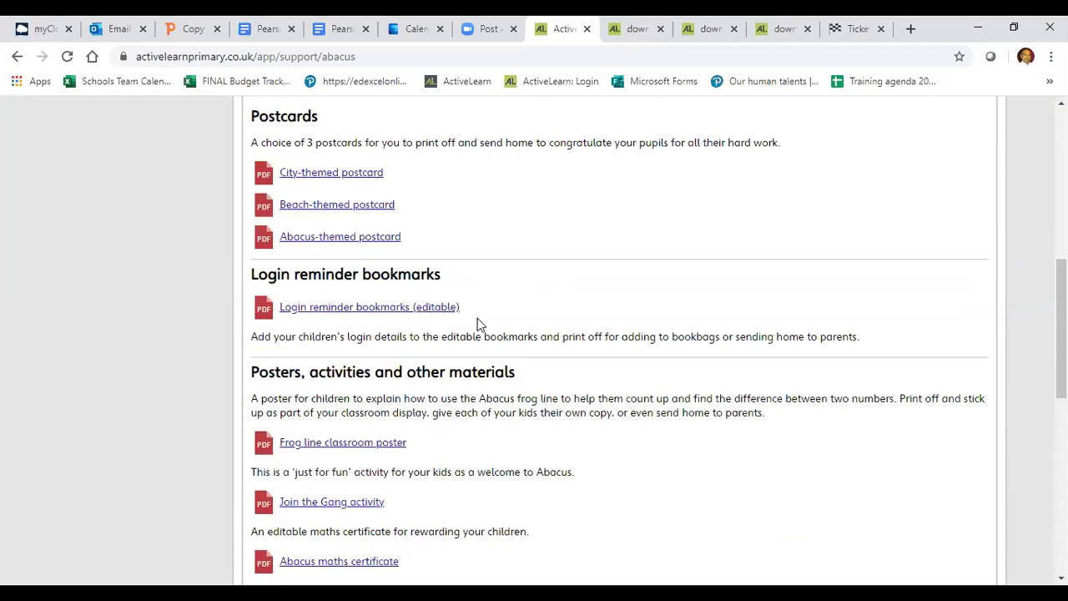
scroll(479, 322, "up", 2)
left_click(259, 211)
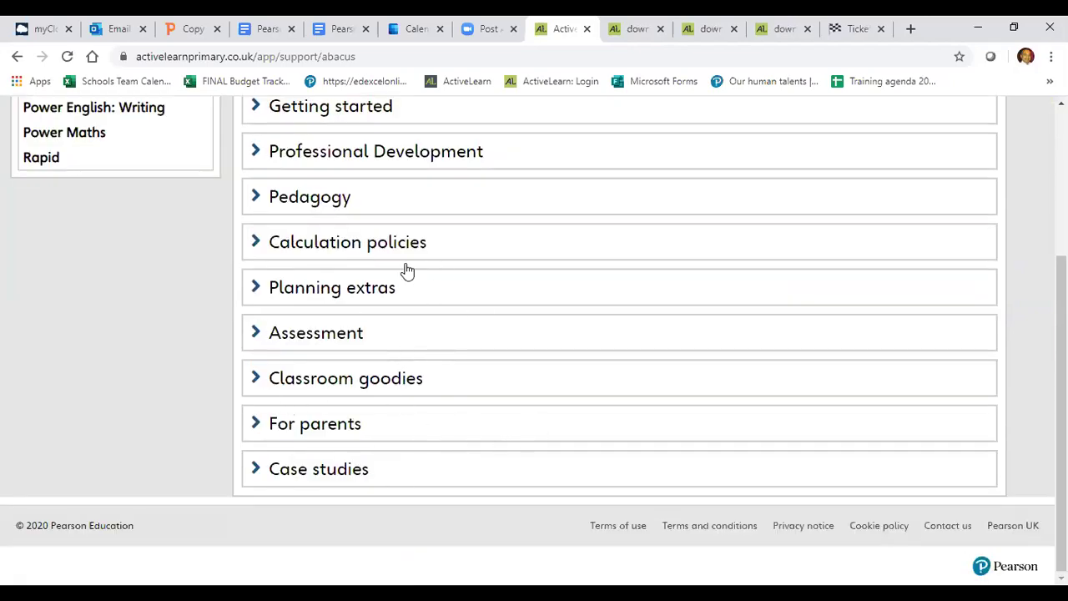
Step: Leave the Abacus Support page for the ActiveLearn home page and open My Files
scroll(424, 332, "up", 2)
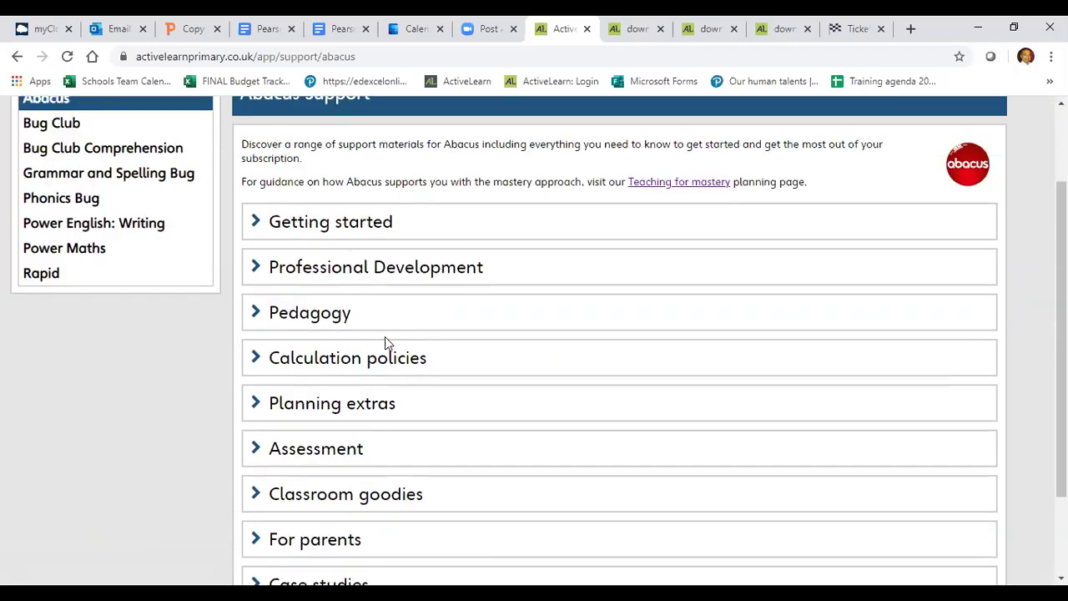
scroll(427, 314, "up", 1)
scroll(426, 314, "up", 2)
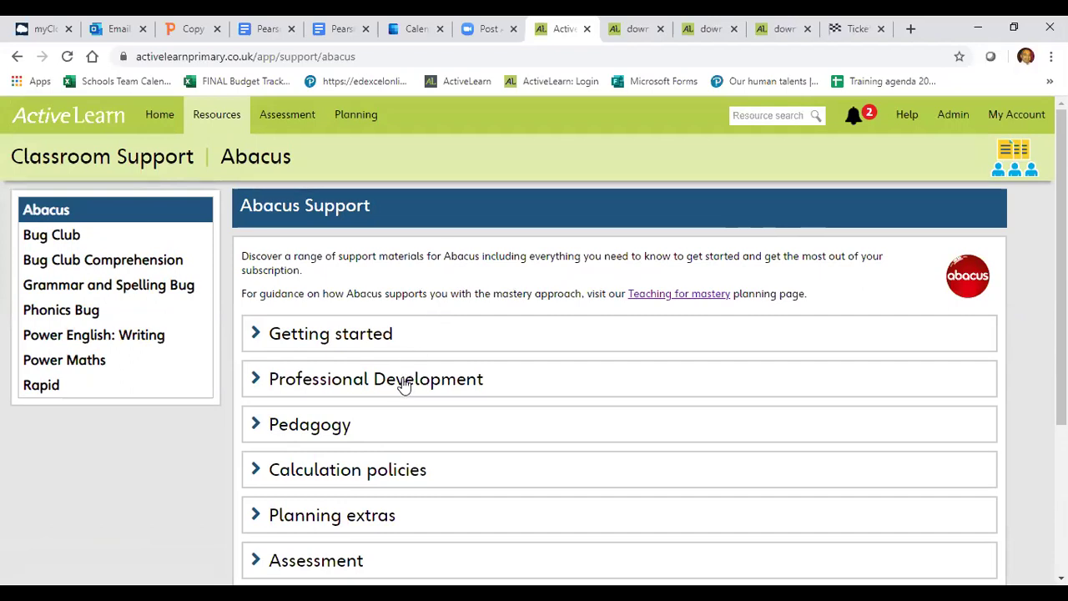
scroll(402, 382, "down", 2)
scroll(400, 382, "up", 2)
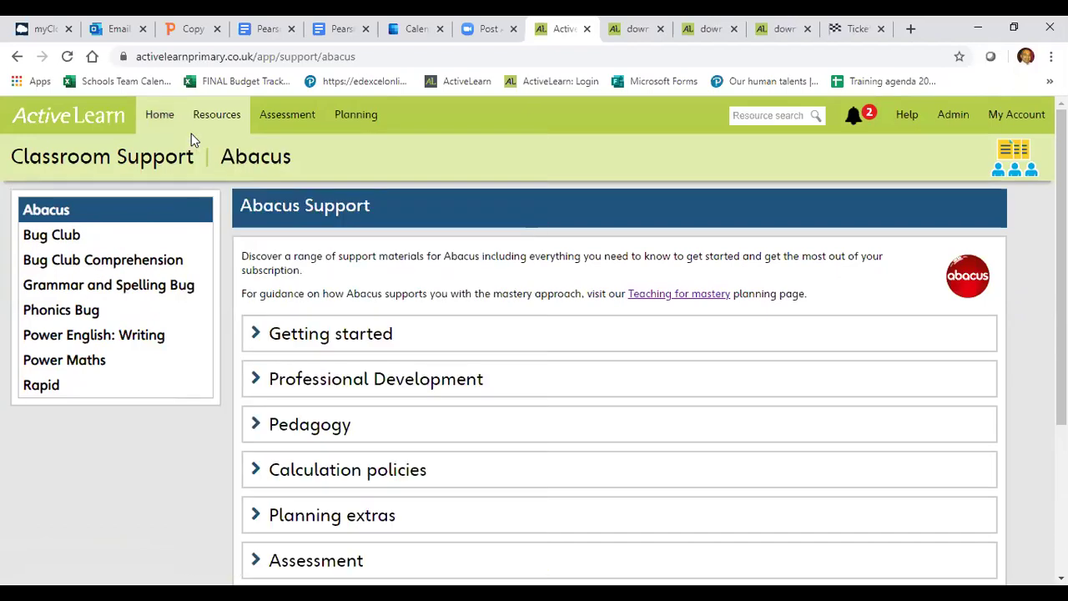
left_click(191, 133)
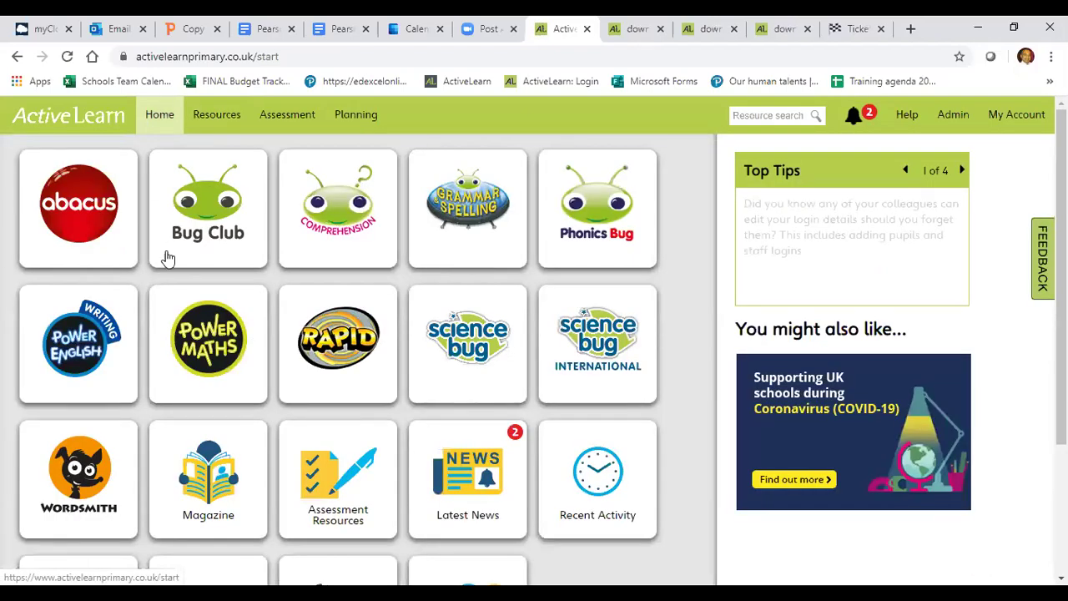
scroll(240, 359, "down", 3)
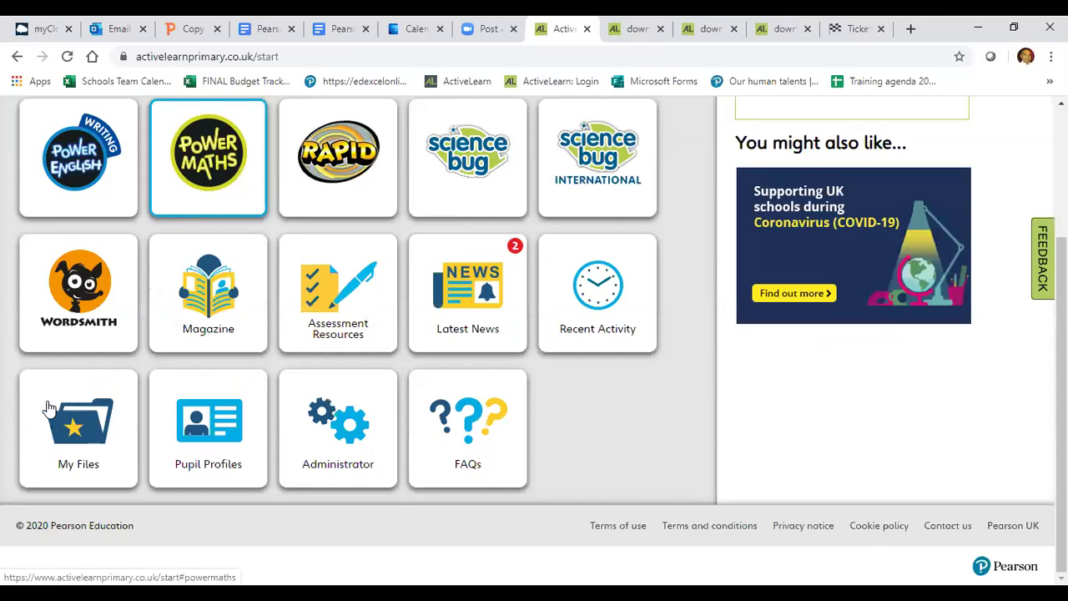
left_click(76, 429)
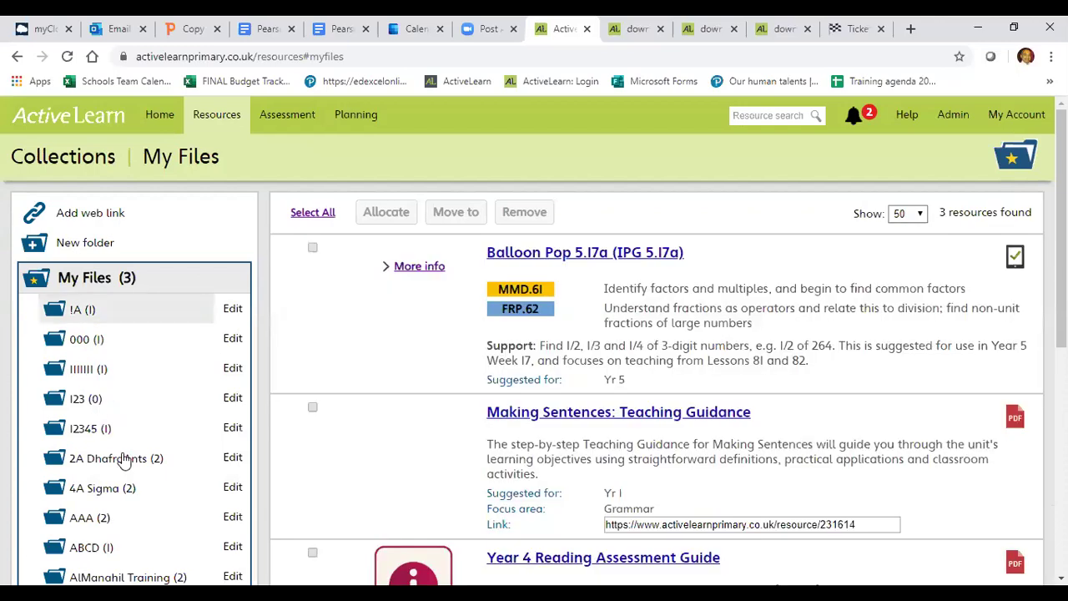
Step: Create a new folder named Training in My Files and check for it in the folder list
scroll(124, 460, "down", 5)
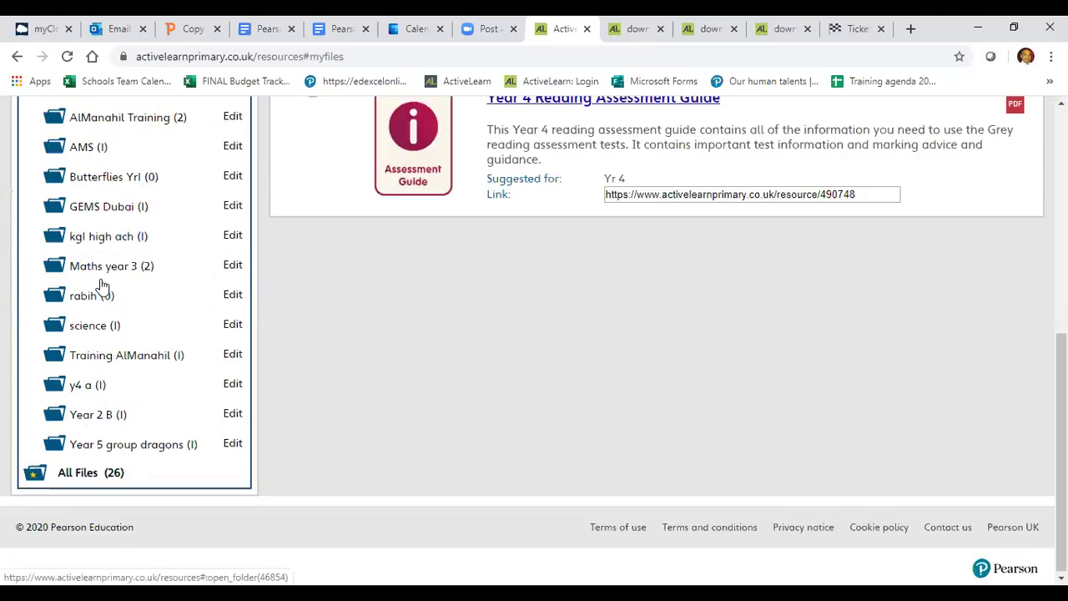
scroll(105, 288, "up", 5)
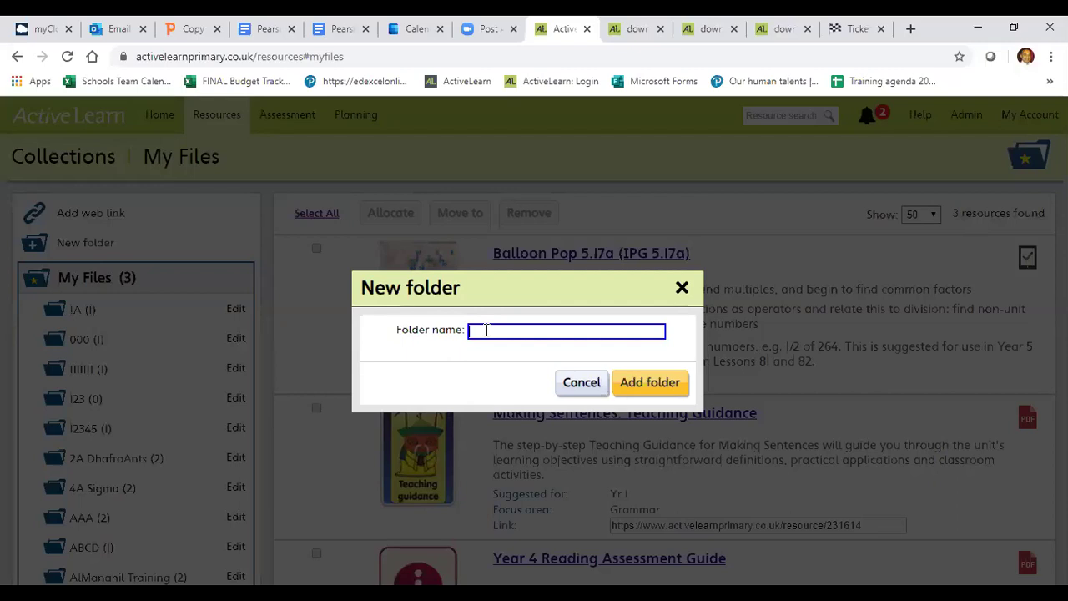
type("Training")
left_click(643, 381)
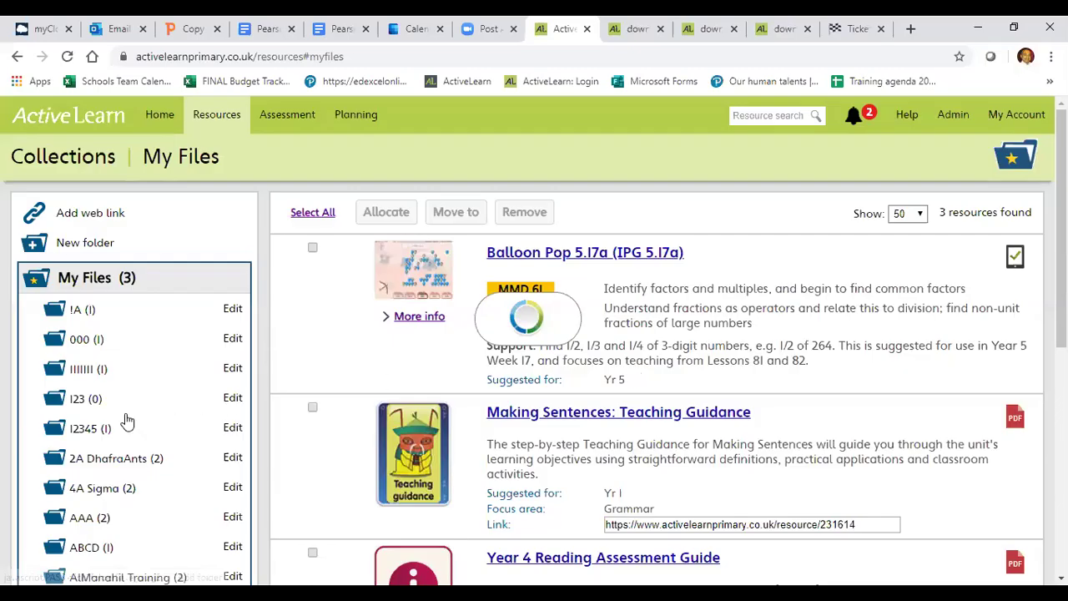
scroll(127, 421, "down", 5)
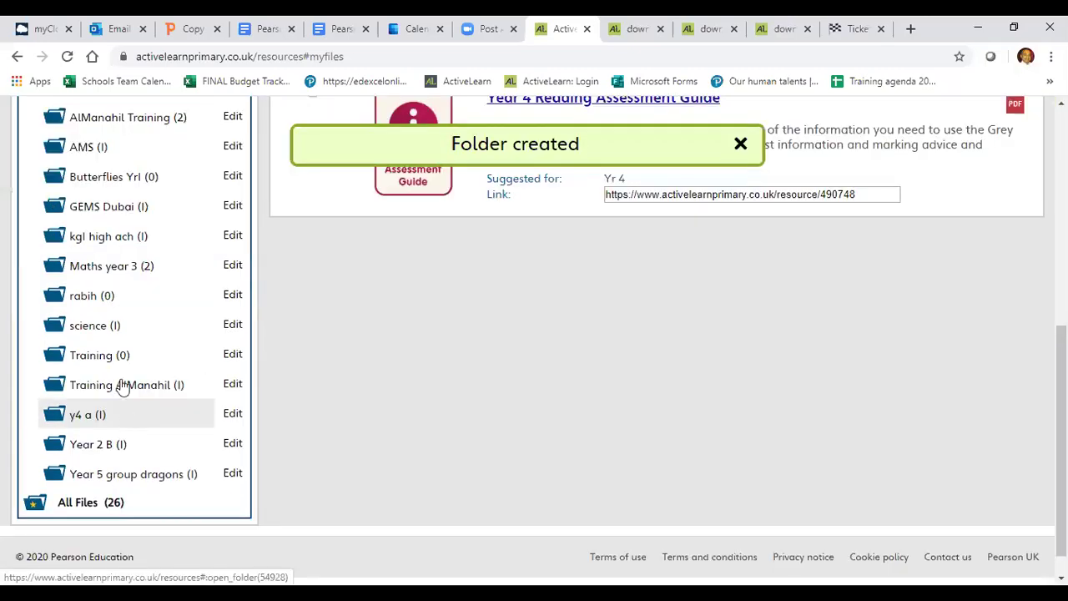
scroll(95, 312, "up", 1)
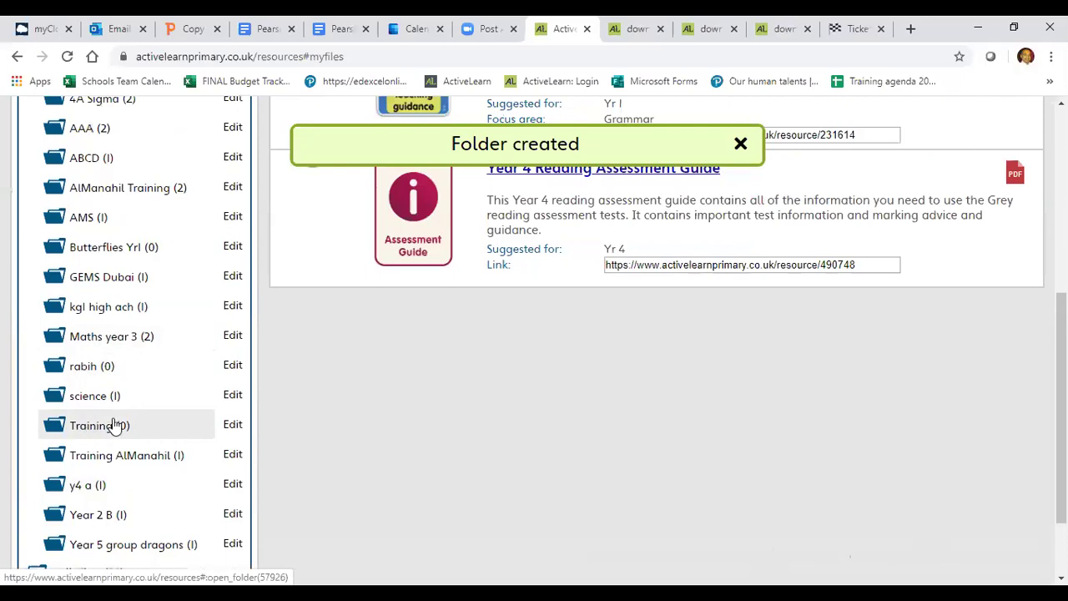
Step: Return to the ActiveLearn home page and open the Abacus resources
scroll(222, 359, "up", 5)
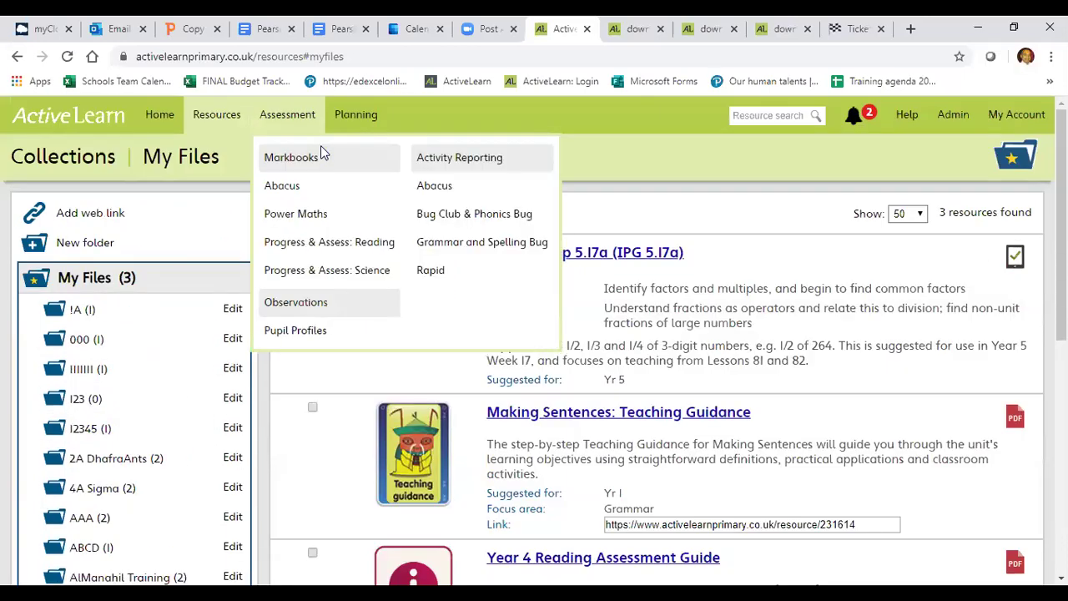
left_click(322, 153)
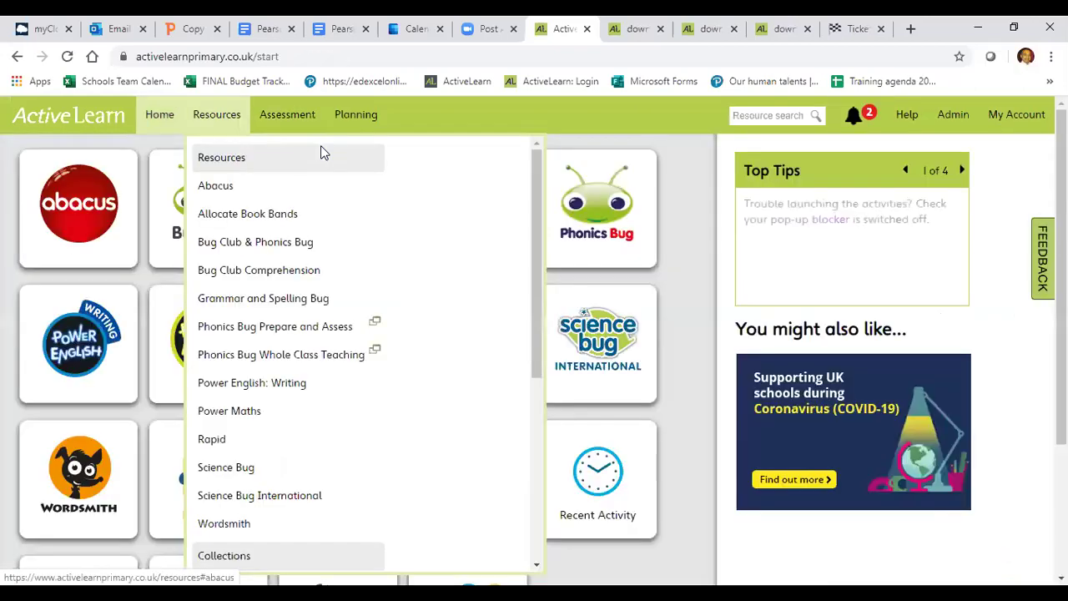
left_click(214, 184)
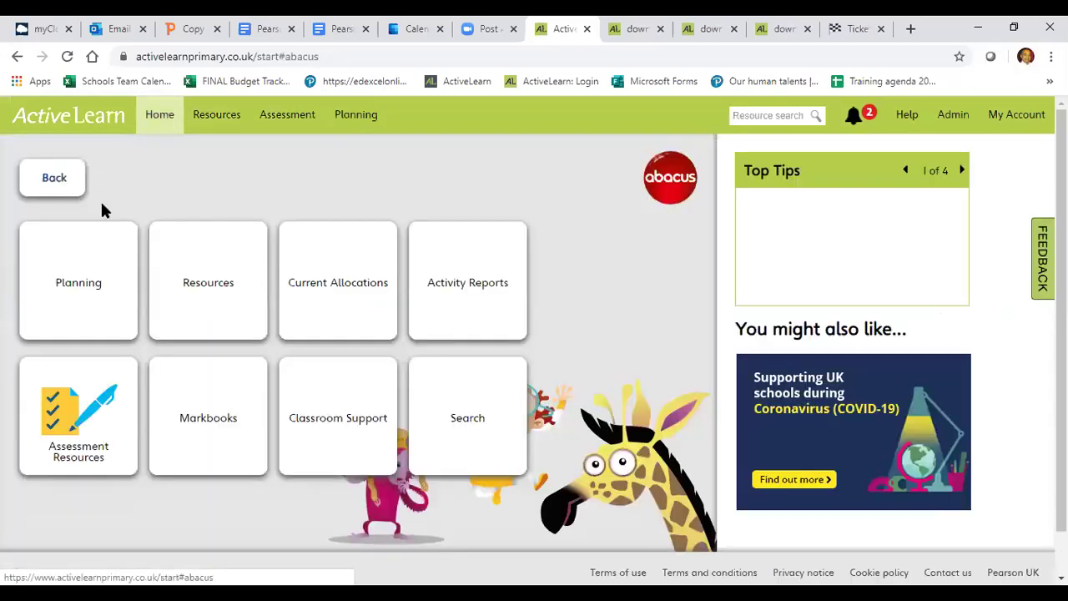
left_click(207, 294)
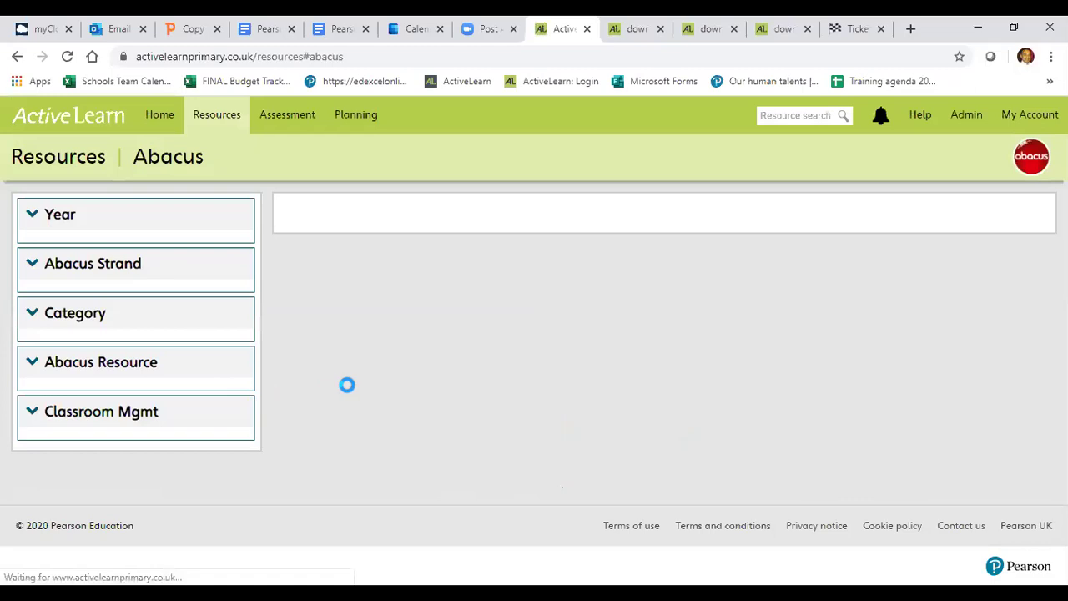
Step: Filter the Abacus resources to the Photocopiable category and add Resource sheet 4 (Number cards 0-100, multiples of 5) to My Files
scroll(460, 388, "down", 1)
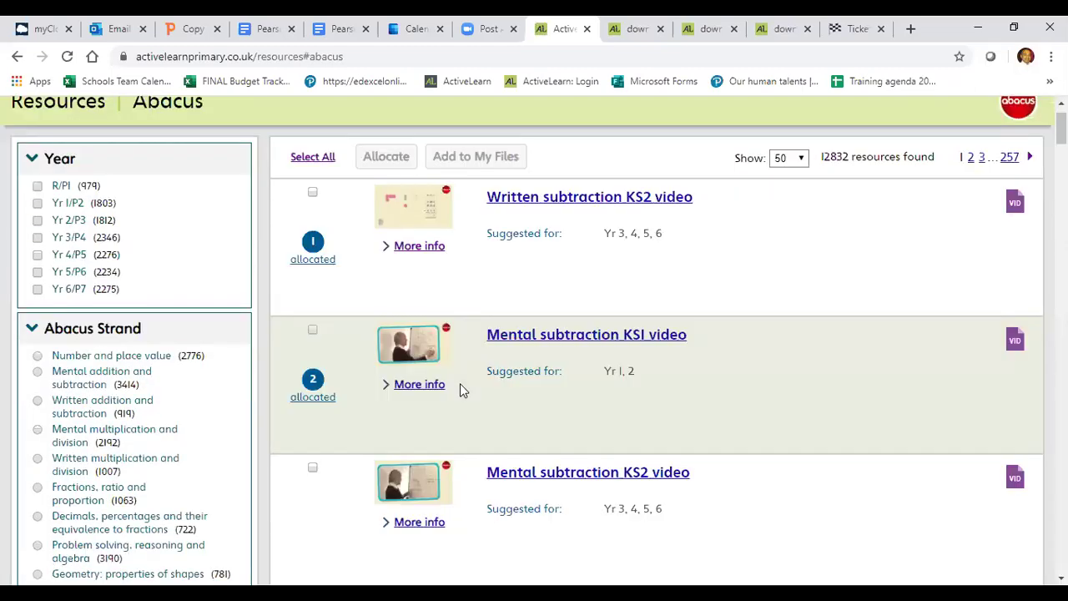
scroll(28, 386, "down", 7)
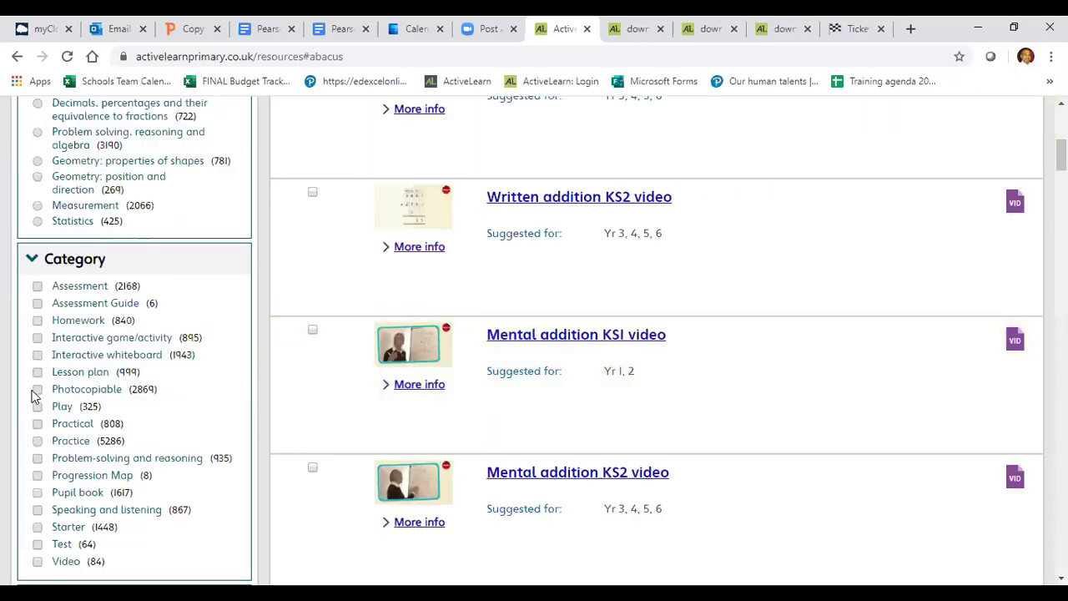
left_click(37, 389)
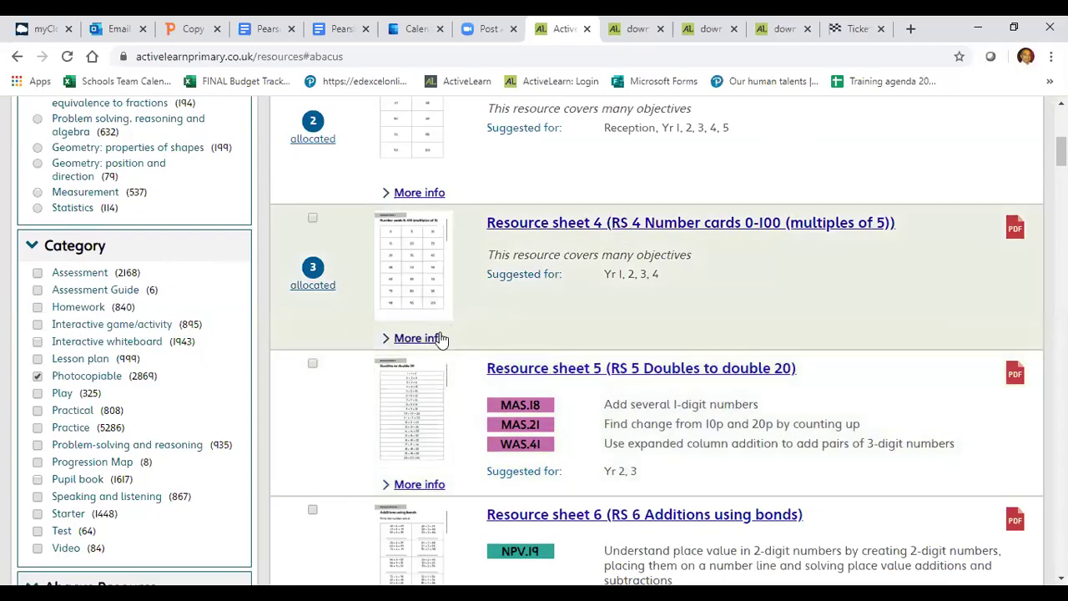
left_click(430, 338)
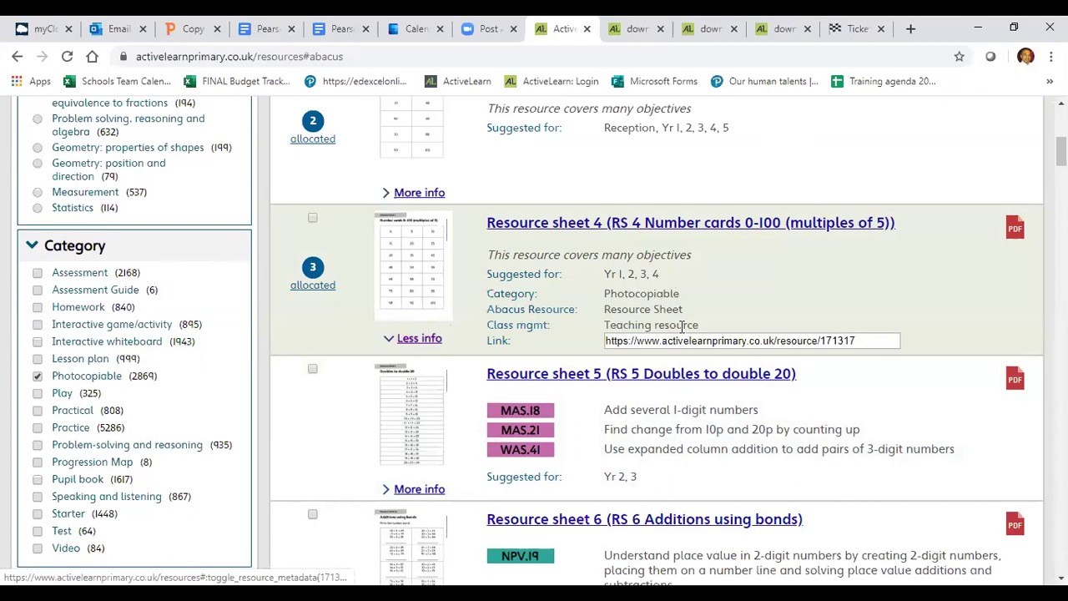
left_click(651, 226)
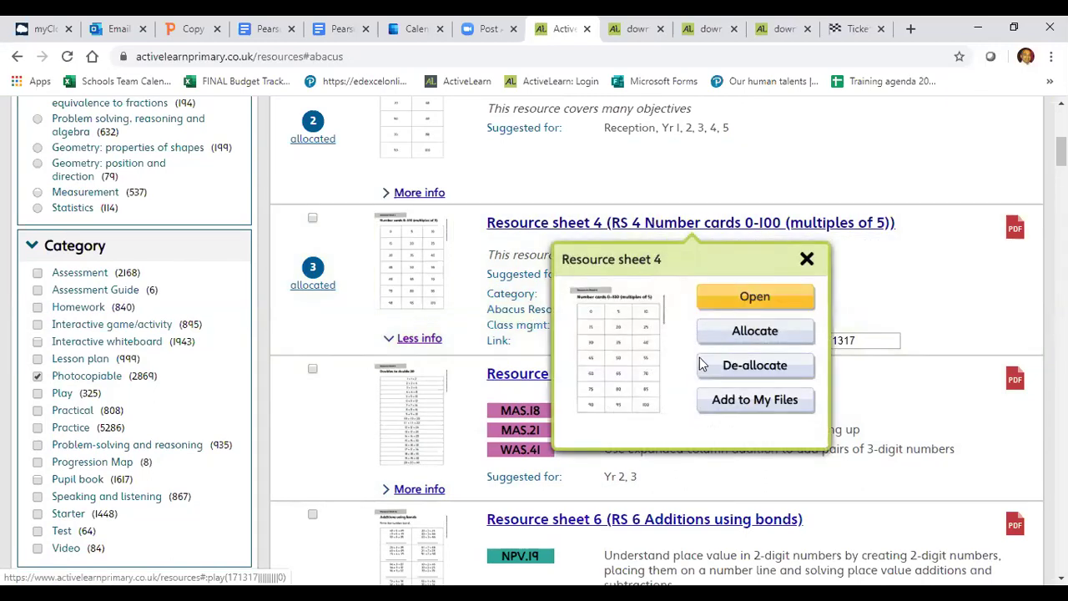
left_click(742, 401)
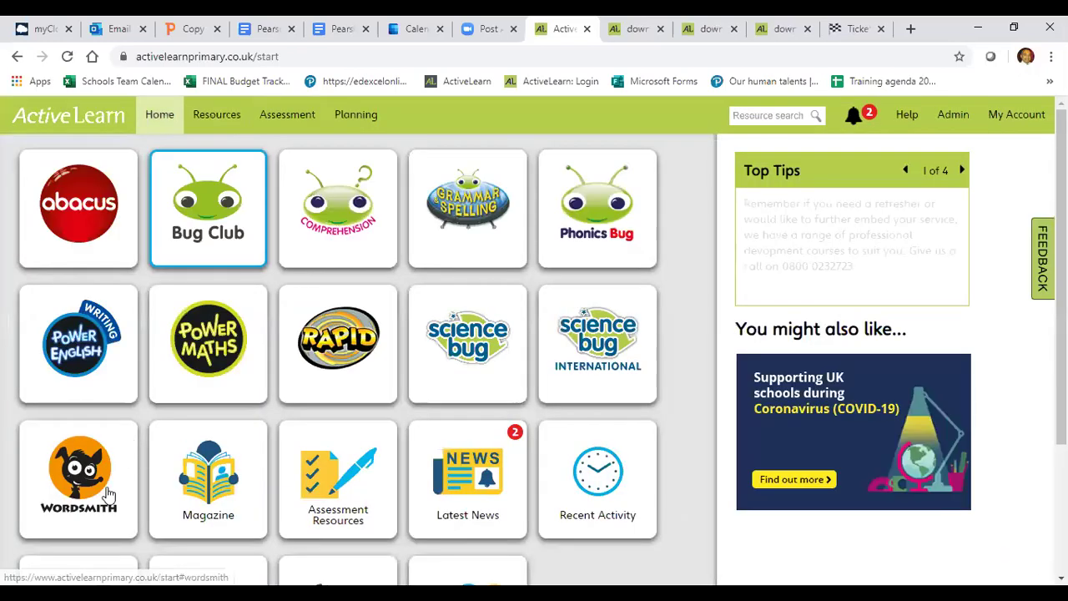
Step: Open My Files from the ActiveLearn home page and locate Resource sheet 4 (Number cards 0-100, multiples of 5)
scroll(78, 455, "down", 3)
left_click(84, 453)
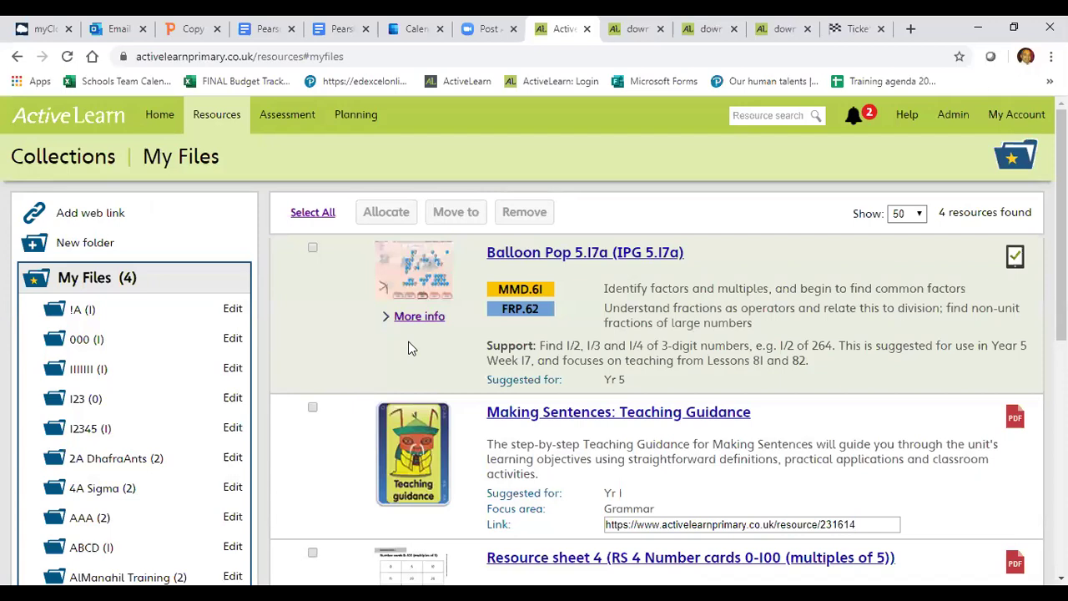
scroll(408, 348, "down", 1)
scroll(620, 312, "down", 2)
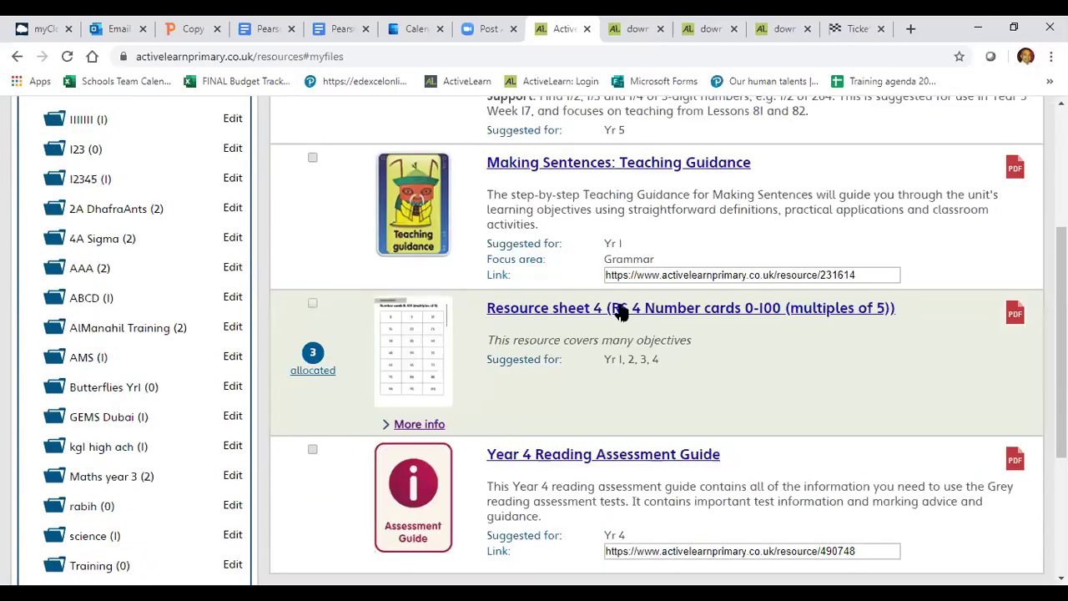
Step: Move Resource sheet 4 (Number cards 0-100, multiples of 5) from My Files into the Training folder
left_click(313, 305)
scroll(384, 209, "up", 3)
left_click(451, 212)
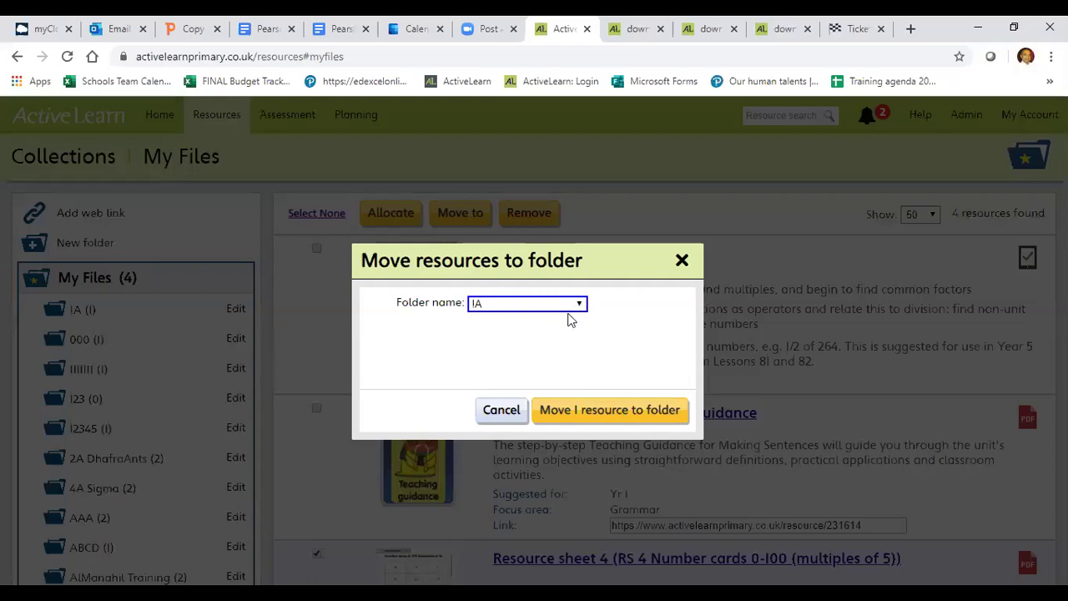
left_click(526, 304)
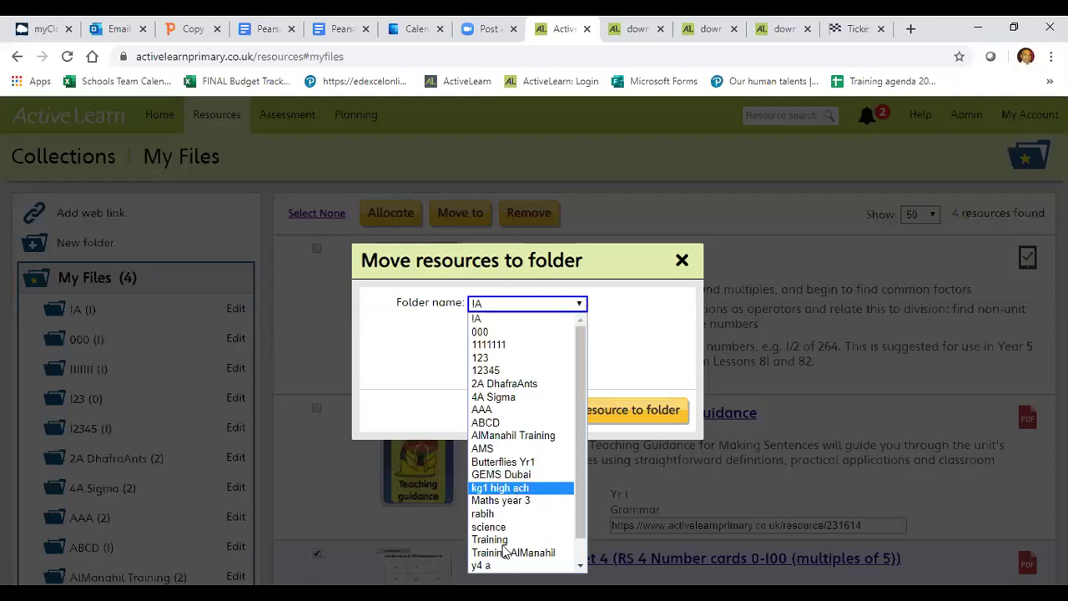
left_click(565, 418)
left_click(562, 410)
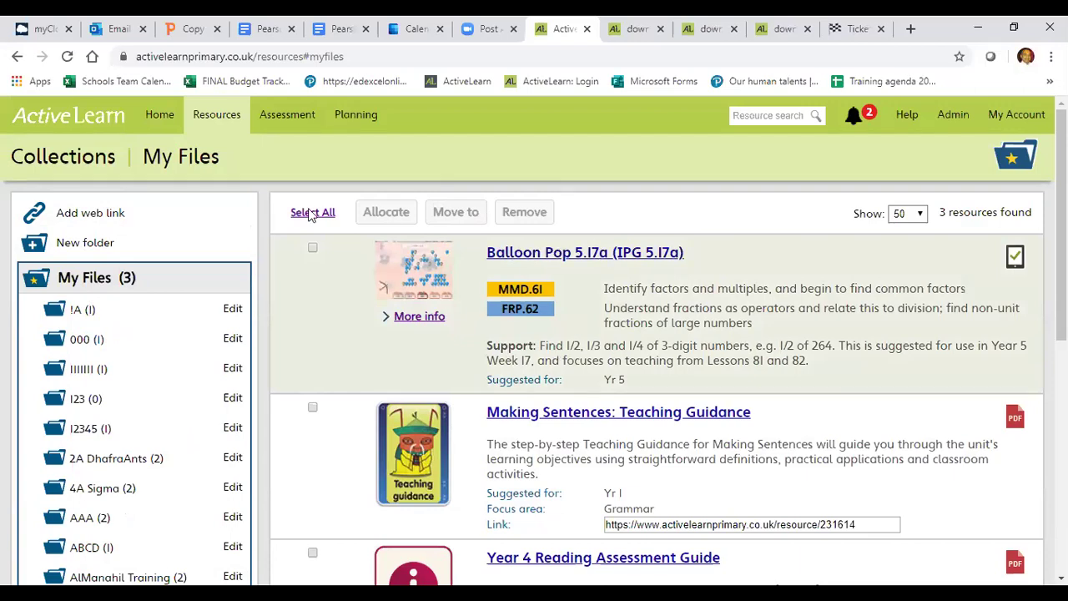
Step: Return to the ActiveLearn home page and advance the presentation to the Allocating Online Work and Monitoring Results slide
left_click(155, 133)
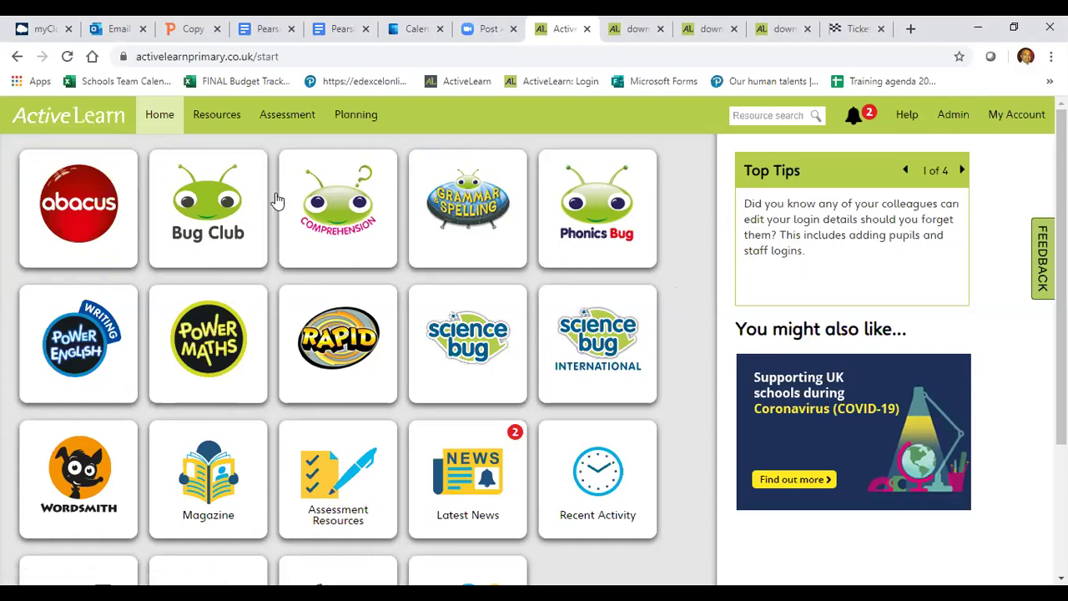
left_click(154, 119)
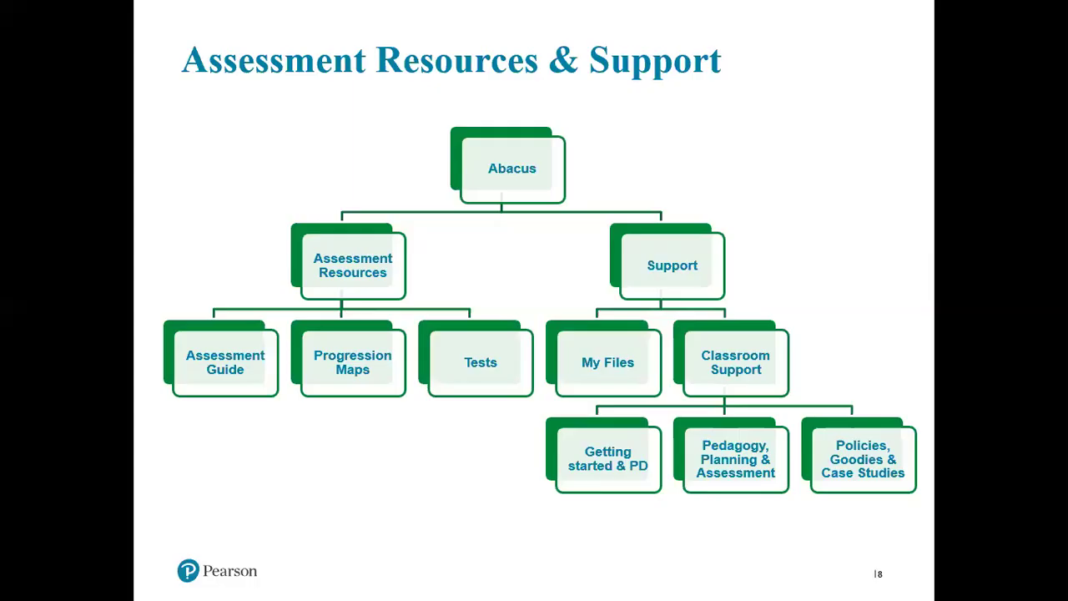
key("Right")
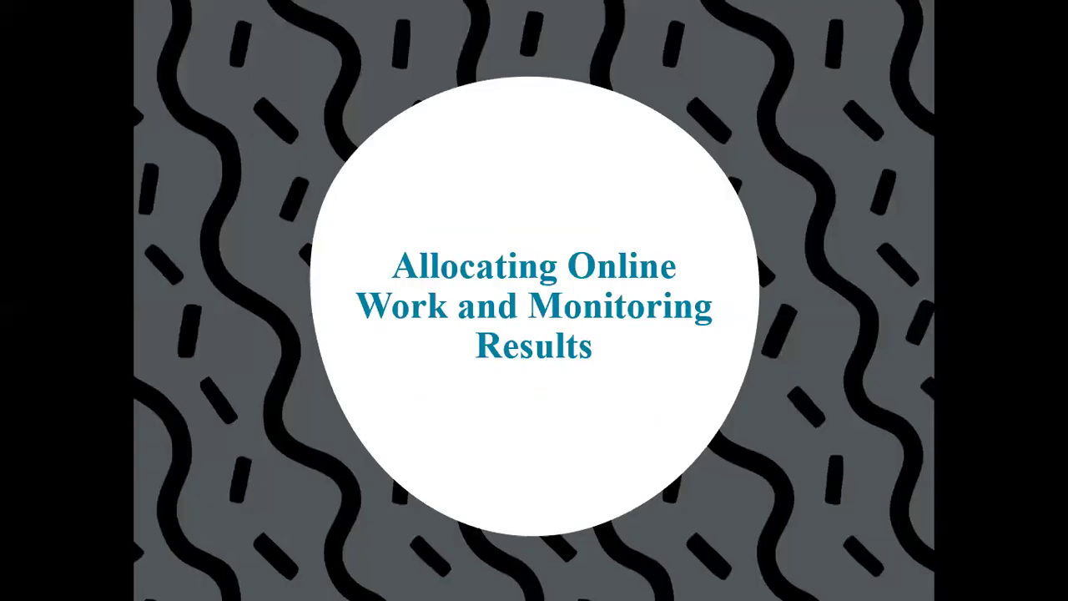
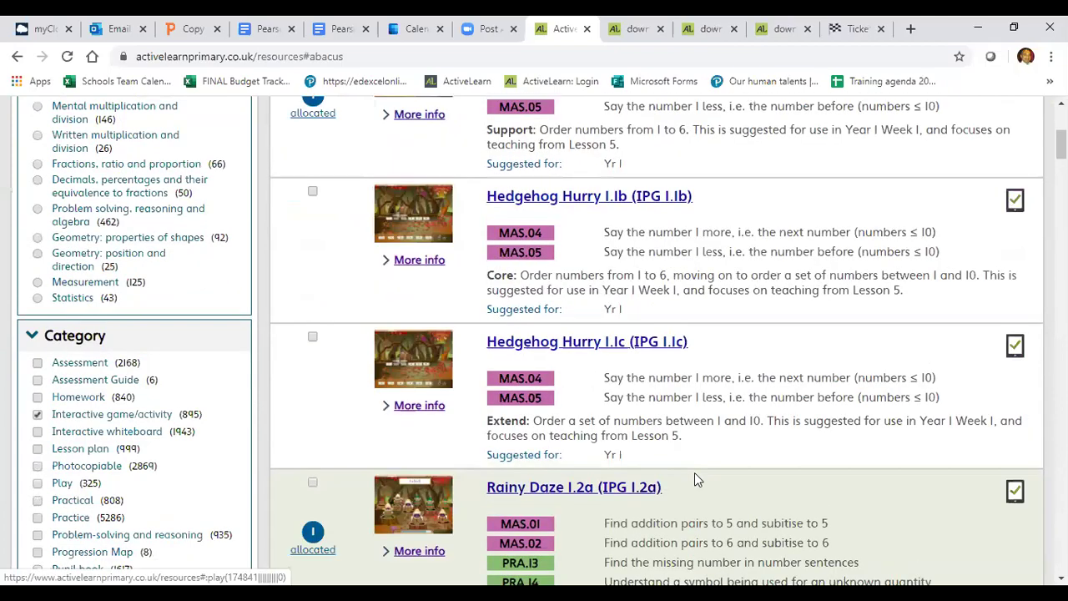
Step: Filter the Abacus interactive games to Yr 5/P6 and open the options for Smack the Shack 5.2a
scroll(281, 362, "up", 5)
left_click(37, 309)
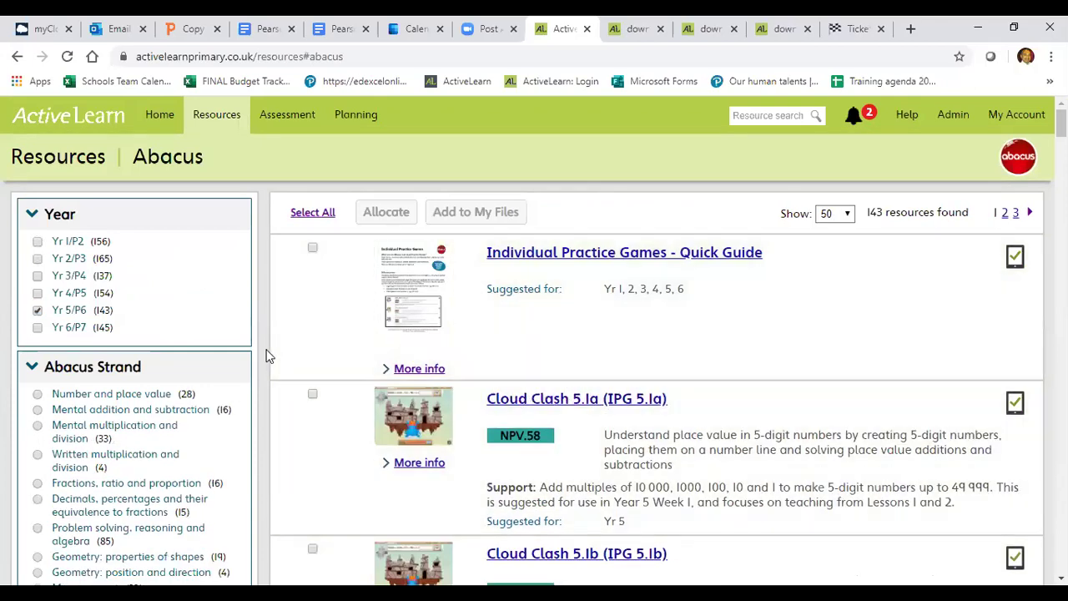
scroll(267, 356, "down", 3)
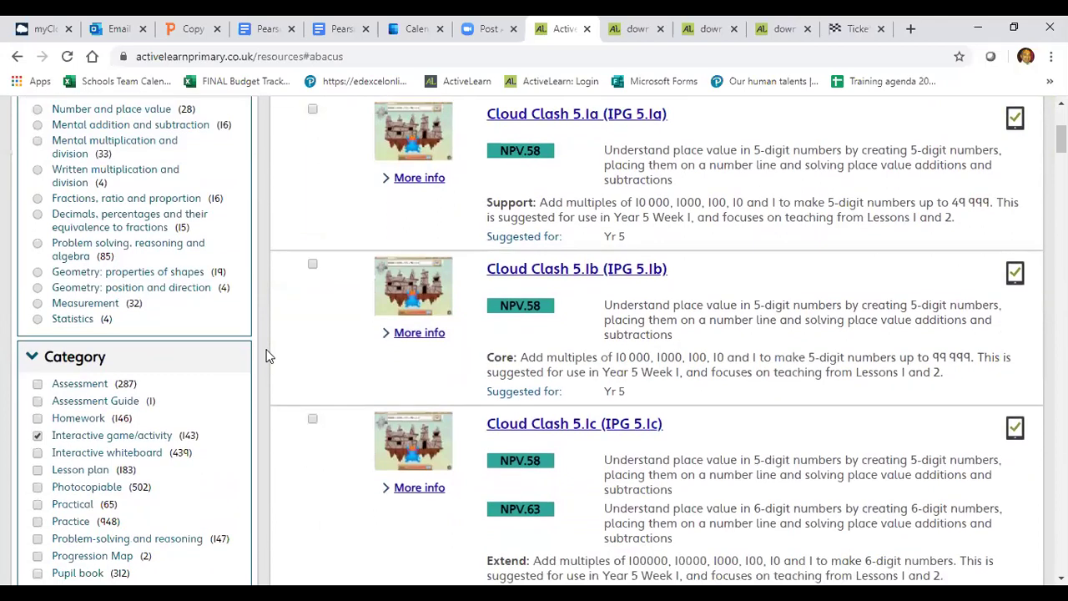
scroll(417, 386, "down", 1)
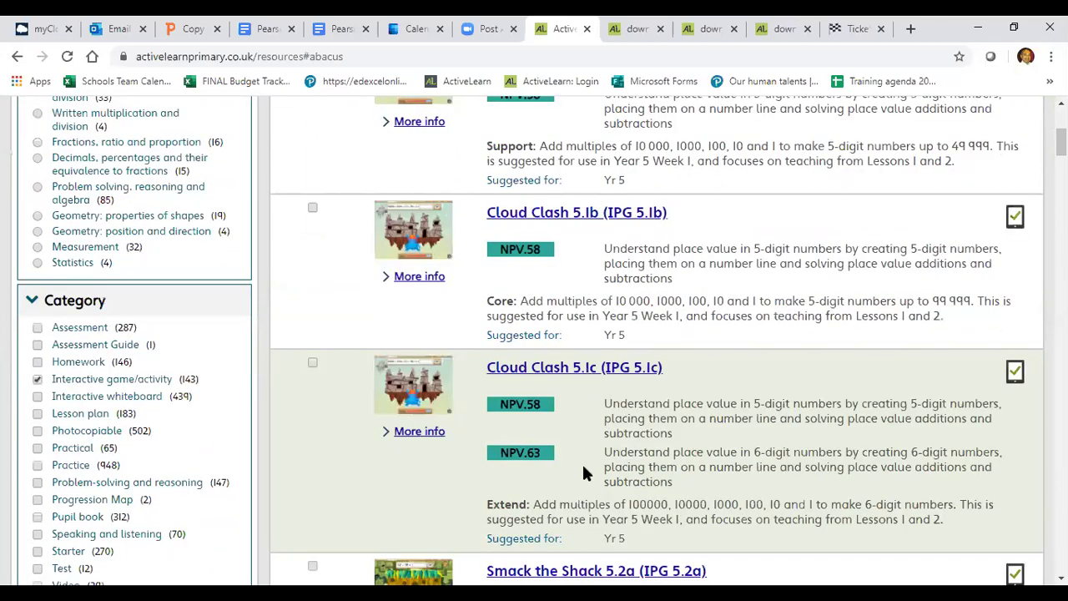
scroll(588, 417, "down", 2)
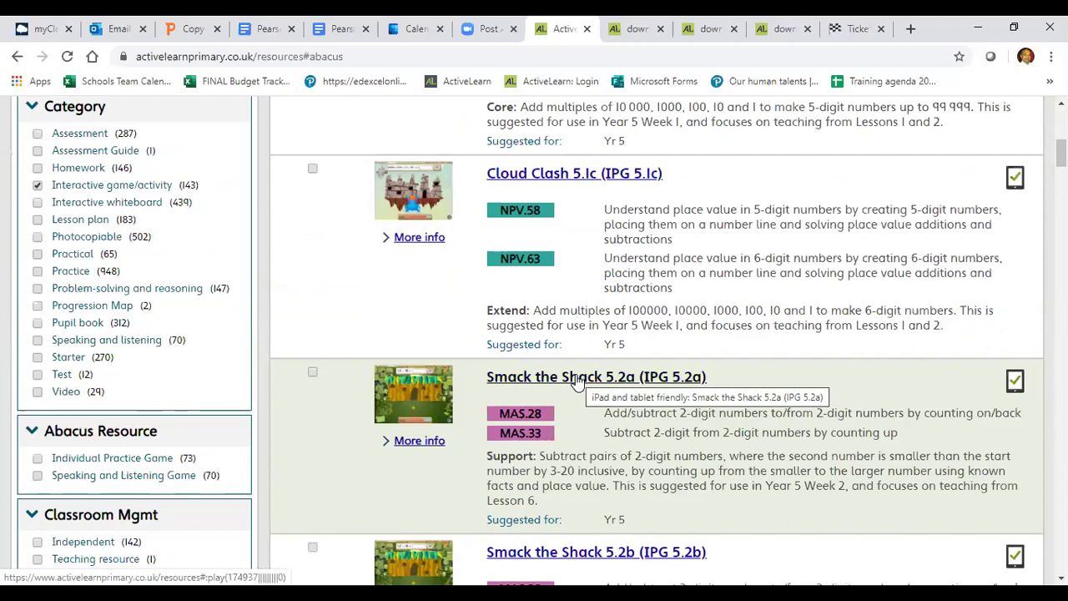
left_click(577, 379)
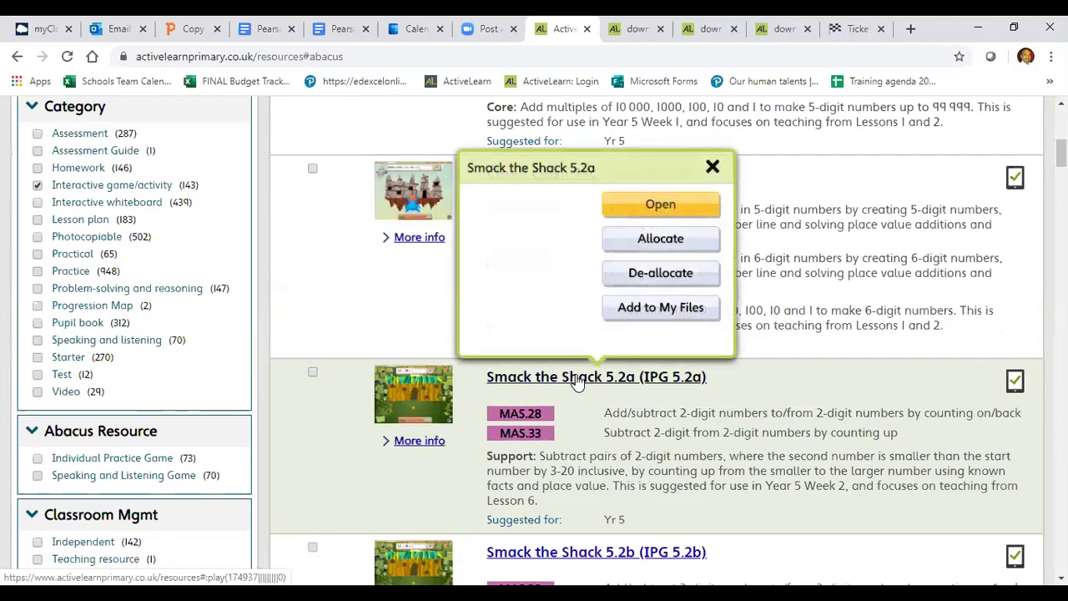
left_click(577, 384)
left_click(577, 383)
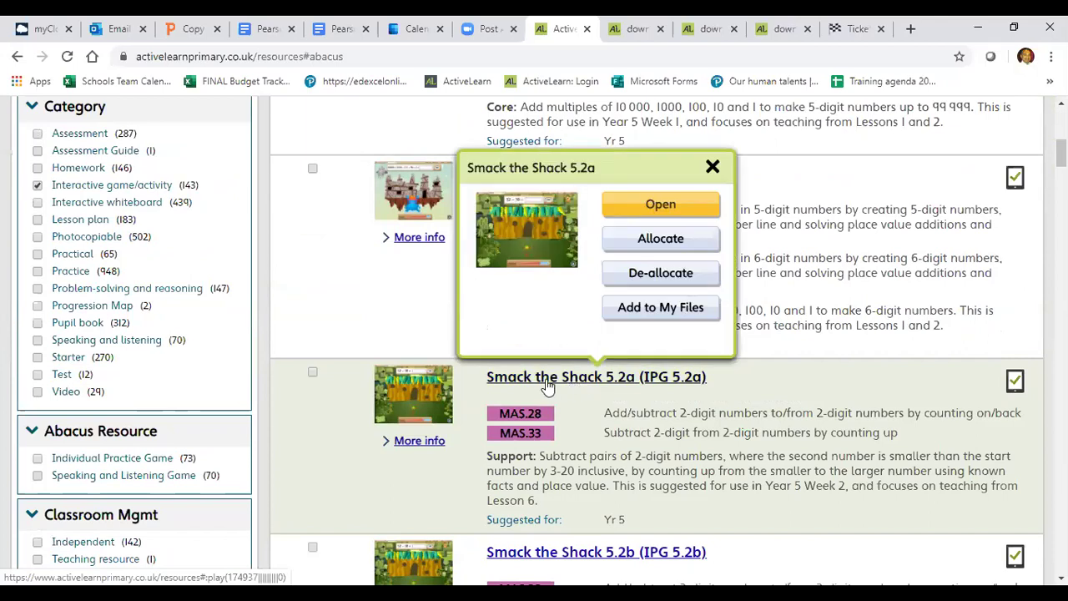
Step: Start allocating Smack the Shack 5.2a, choosing the High achievers group and selecting all its pupils
left_click(659, 239)
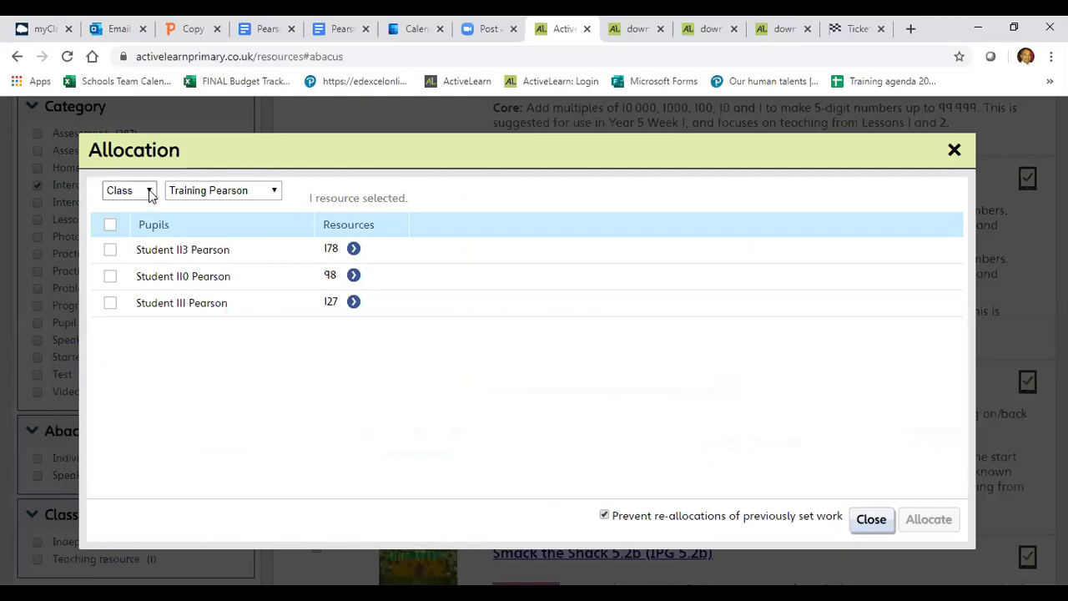
left_click(150, 192)
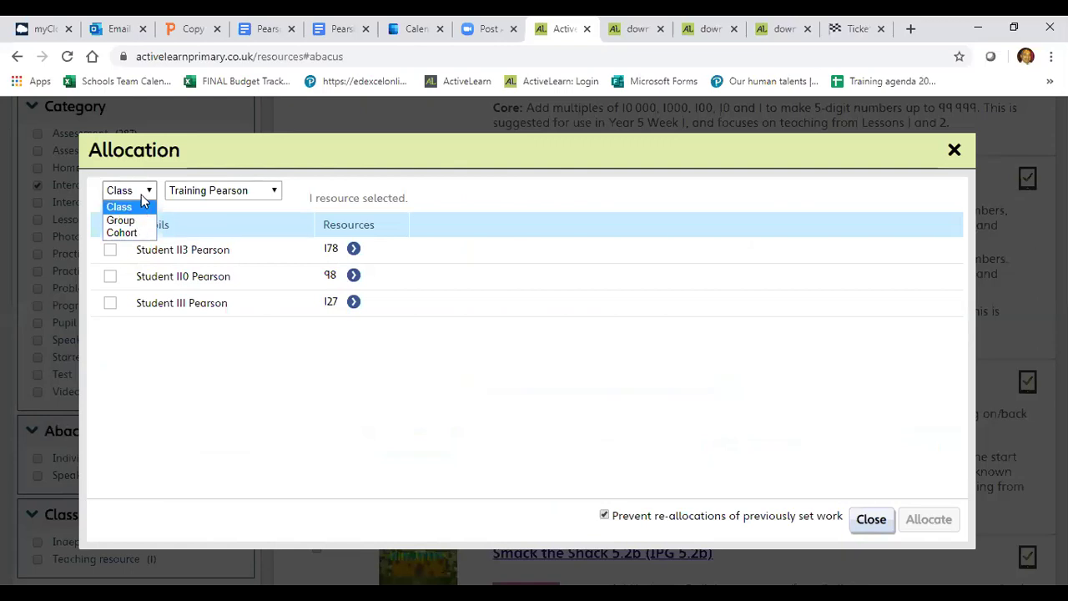
left_click(163, 362)
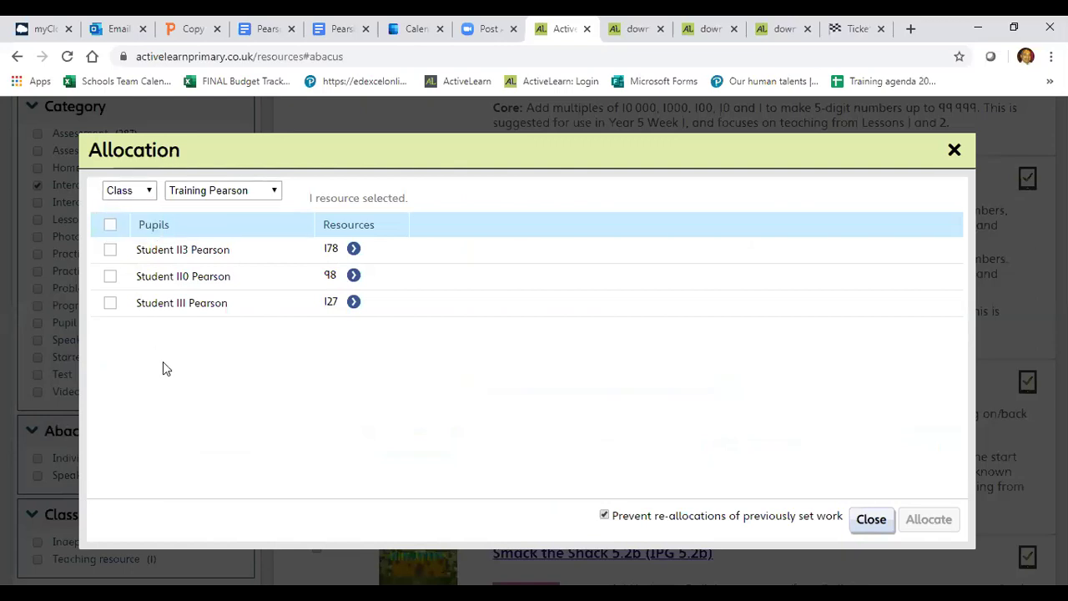
left_click(149, 192)
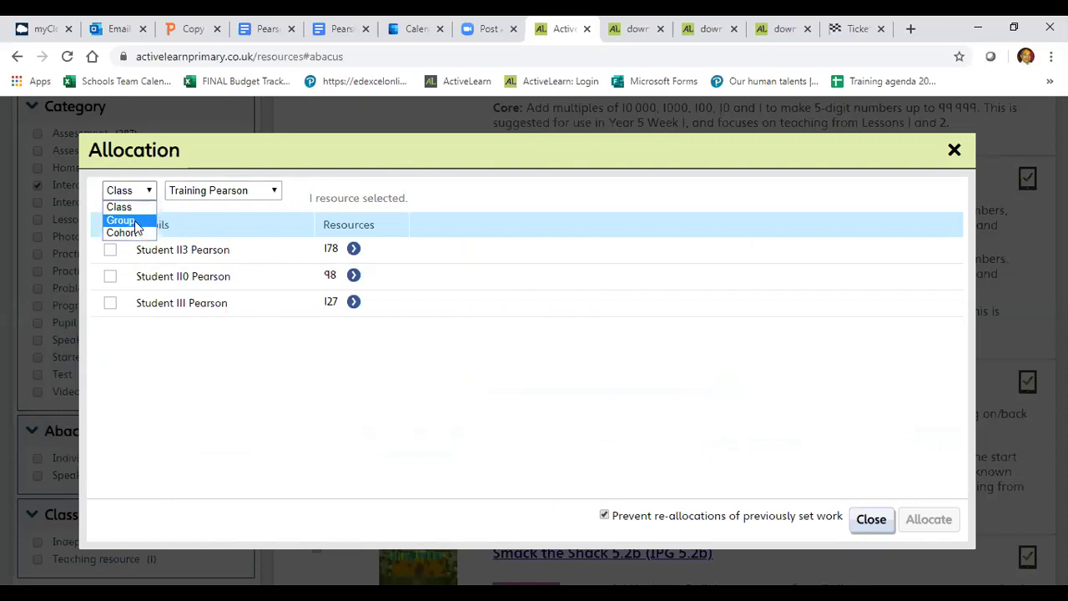
left_click(136, 221)
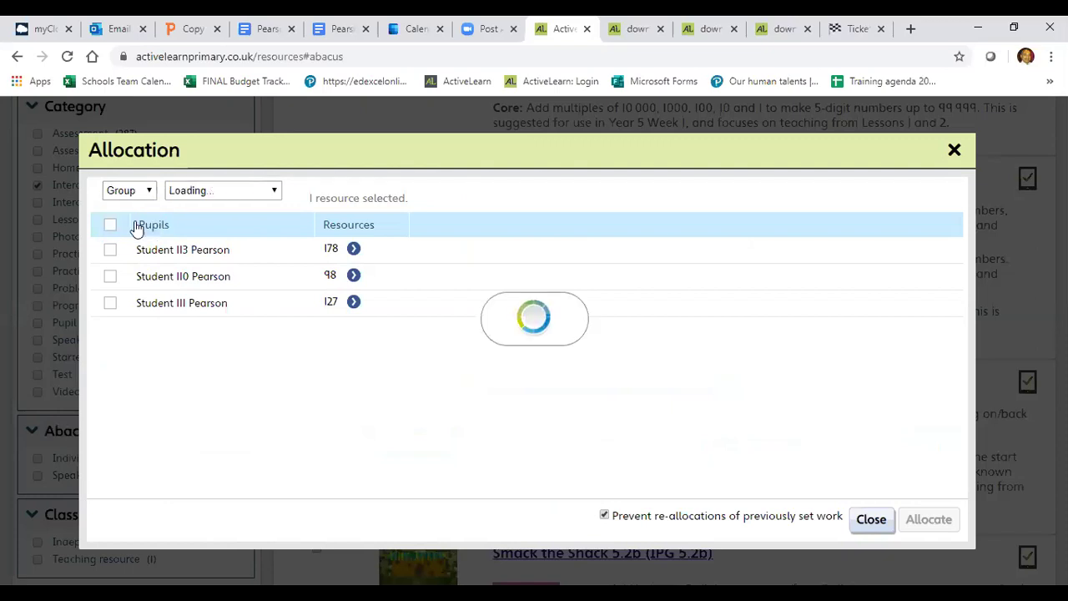
left_click(274, 191)
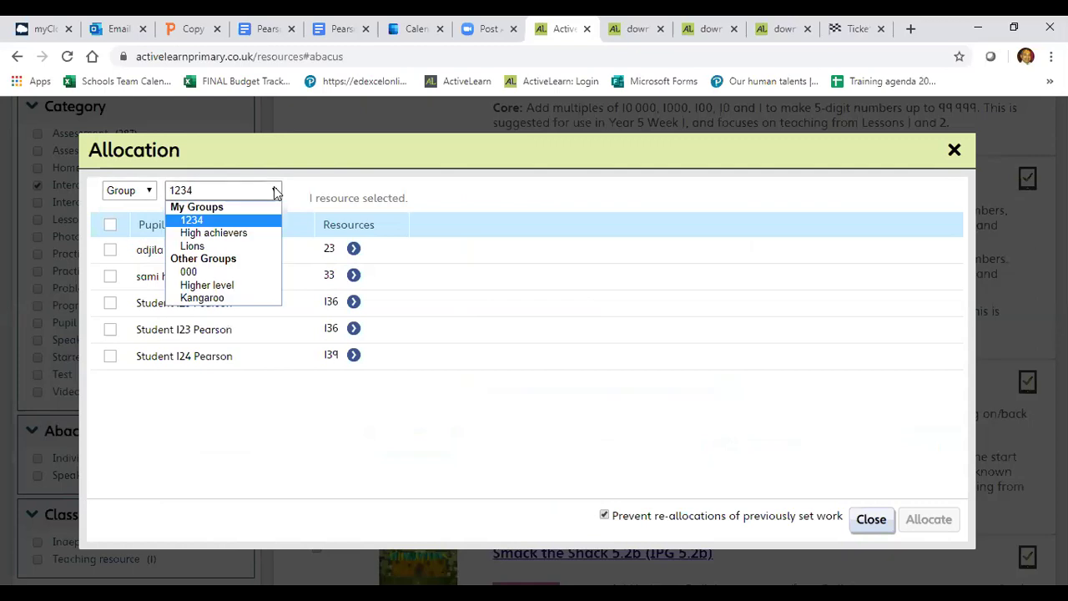
left_click(256, 234)
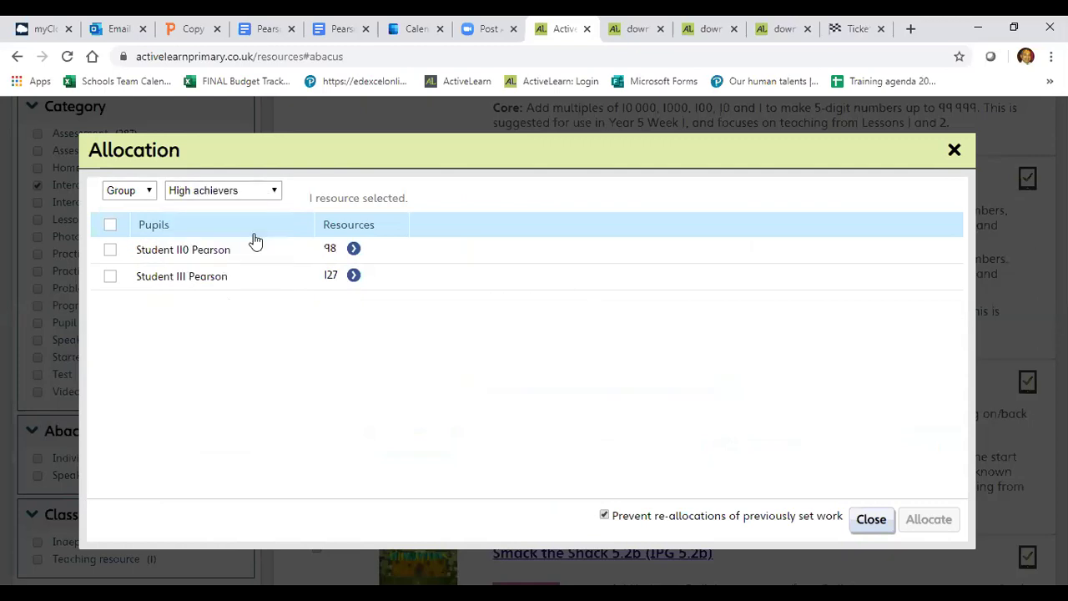
left_click(110, 227)
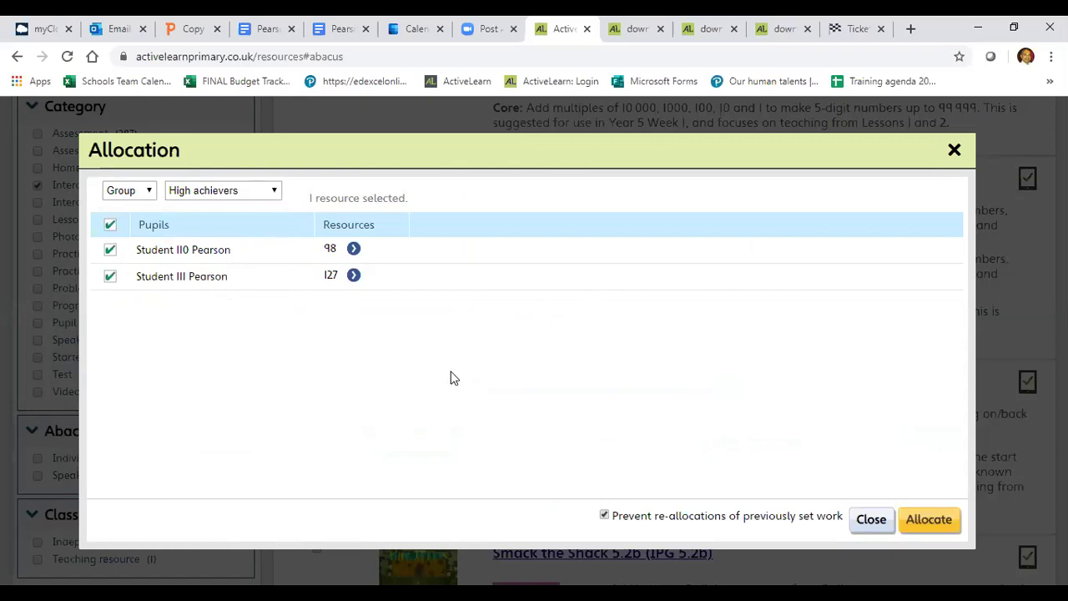
Step: Choose the High achievers group again in the allocation and clear its pupil selection
left_click(144, 190)
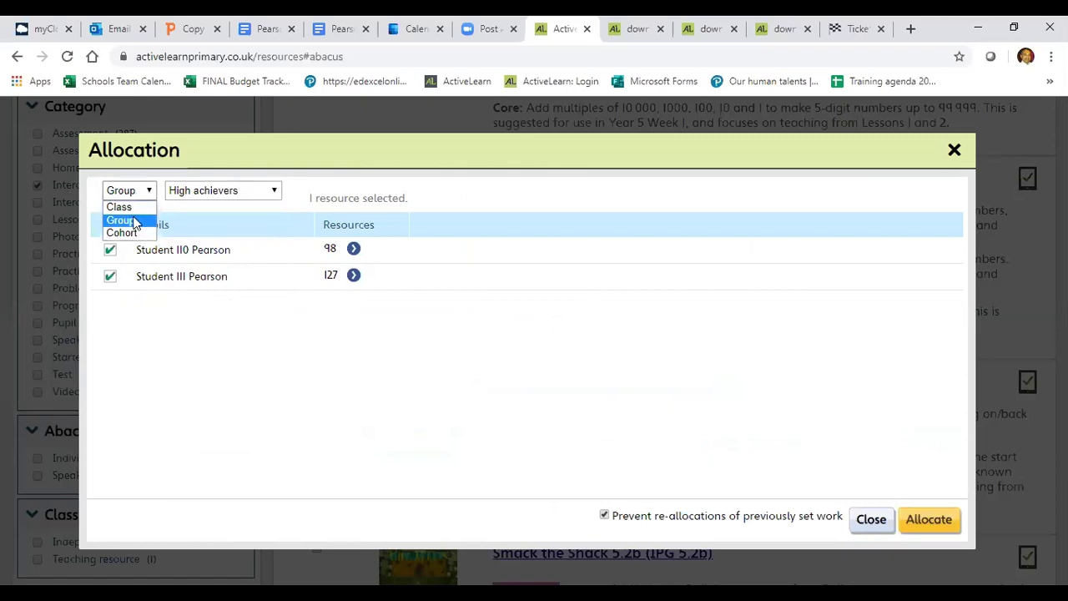
left_click(133, 222)
left_click(274, 190)
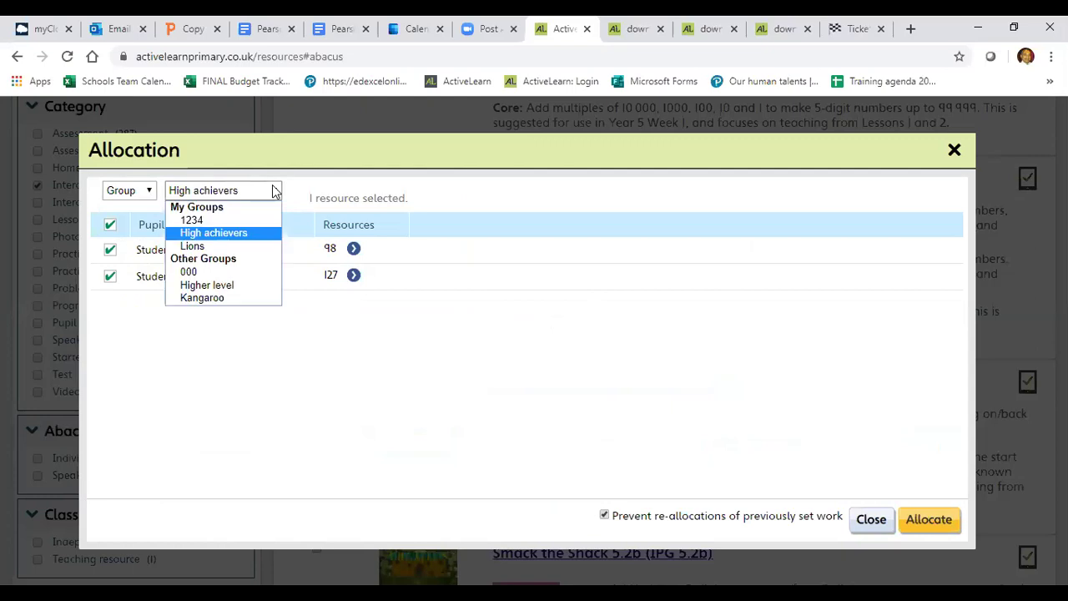
left_click(254, 234)
left_click(109, 227)
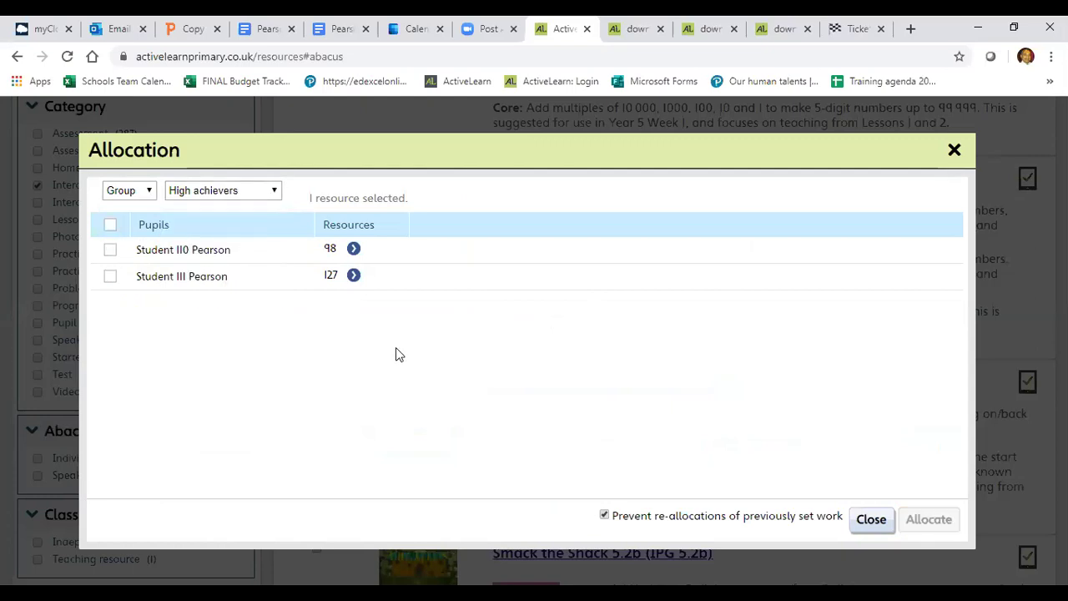
Step: Select all pupils in the High achievers group, allocate Smack the Shack 5.2a to them and close its options
left_click(111, 227)
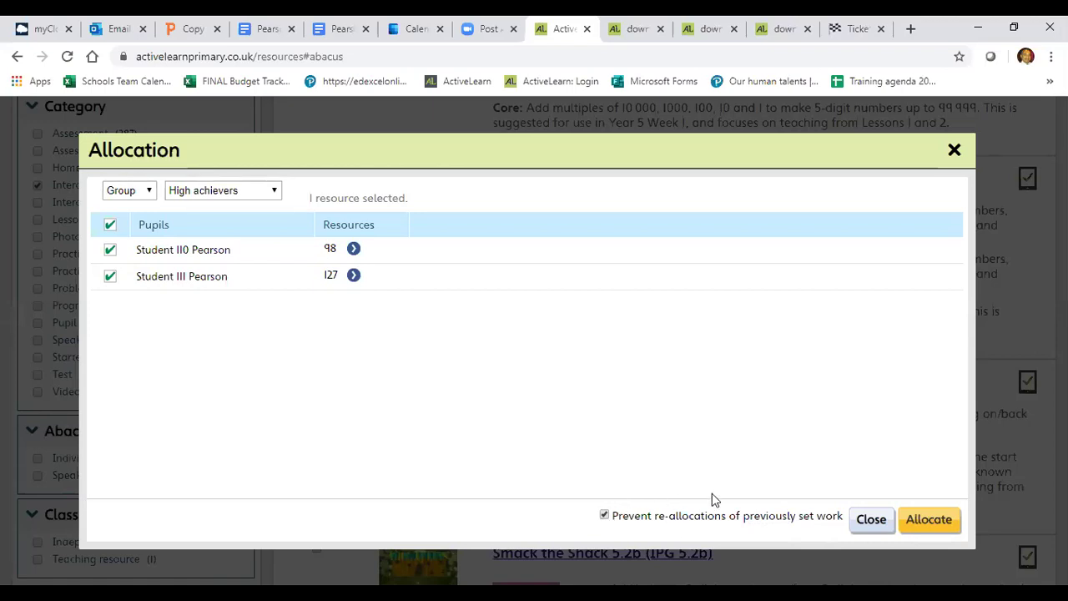
left_click(927, 519)
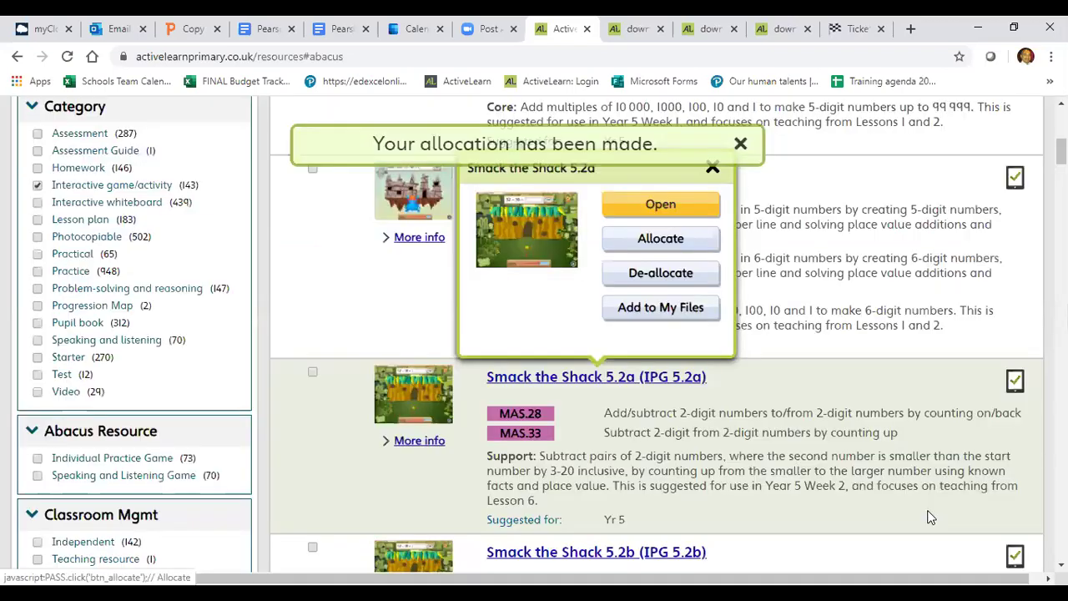
left_click(712, 173)
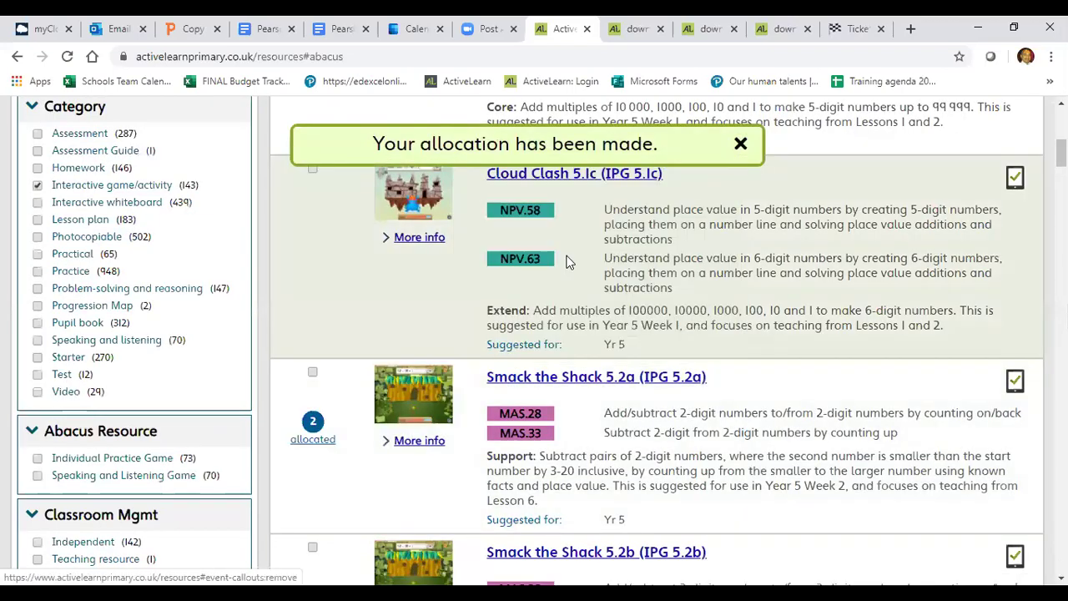
Step: Select the Individual Practice Games - Quick Guide, Cloud Clash 5.1a and Cloud Clash 5.1b in the resource list
scroll(420, 298, "up", 4)
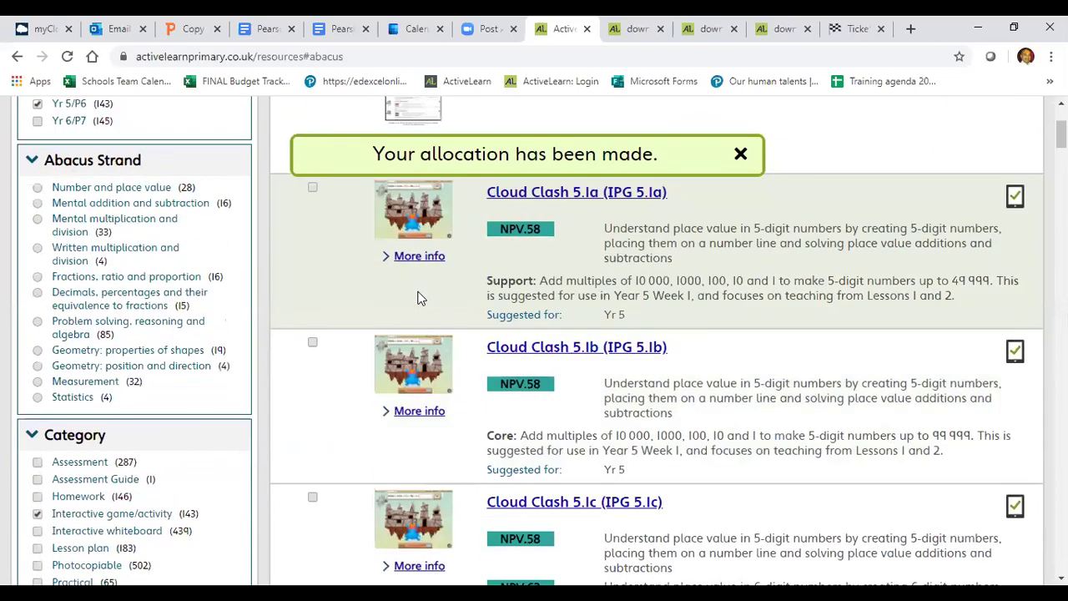
scroll(326, 244, "up", 3)
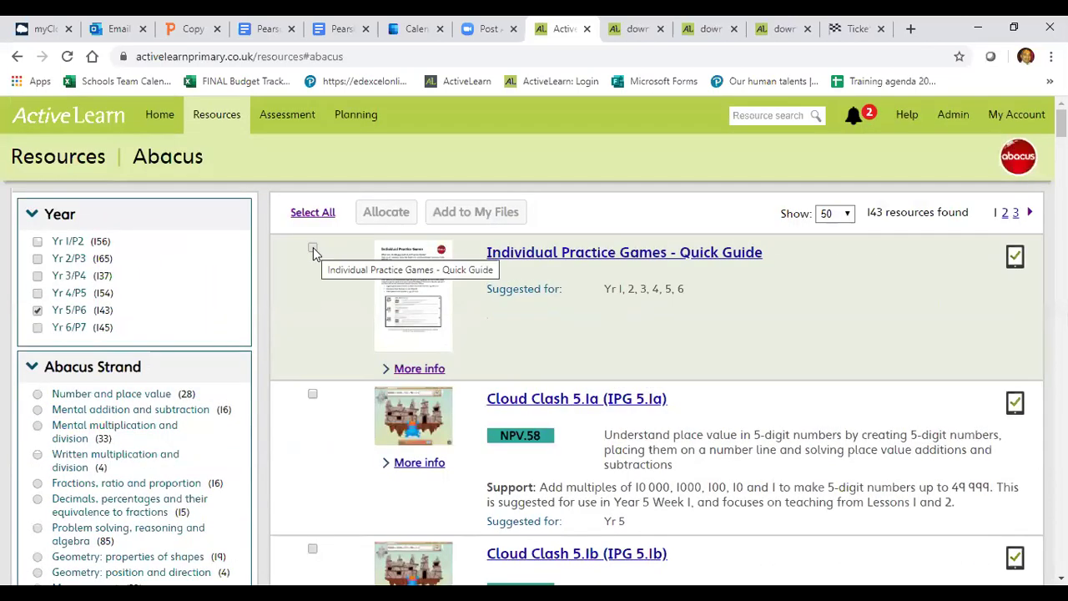
left_click(312, 395)
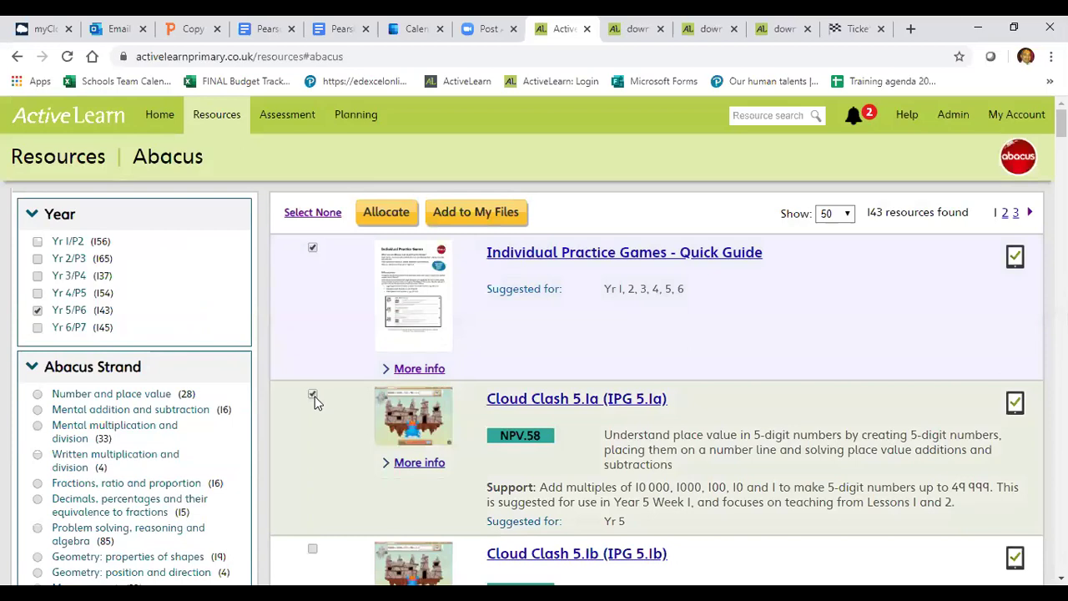
left_click(312, 549)
Step: Allocate the three selected resources to all pupils in the High achievers group
left_click(397, 211)
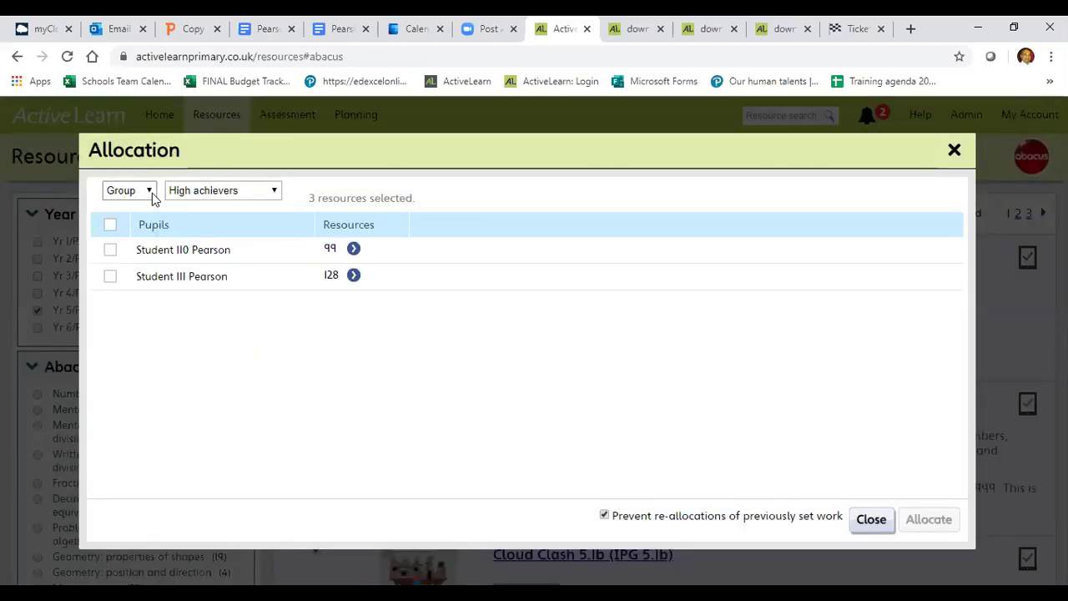
left_click(151, 194)
left_click(121, 221)
left_click(110, 227)
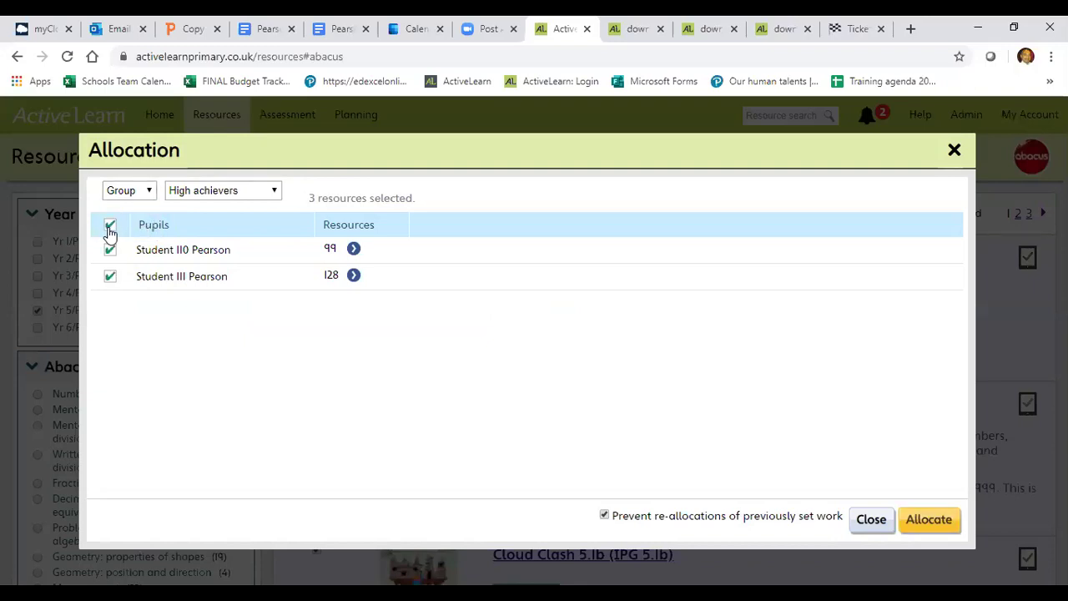
left_click(951, 520)
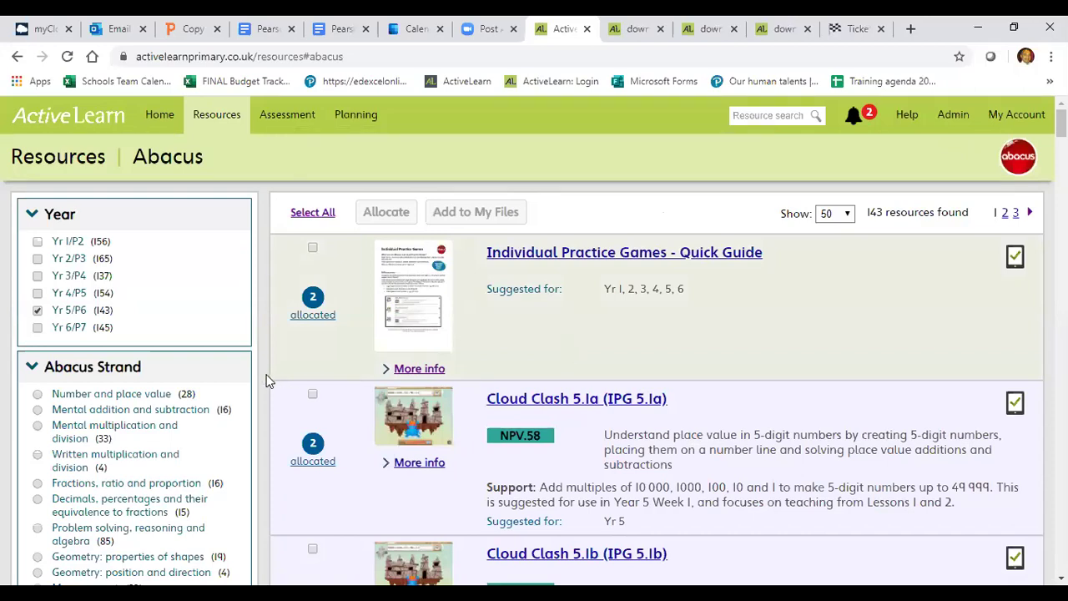
Step: Return to the home page and open the current allocations for Abacus
scroll(264, 377, "down", 1)
scroll(265, 376, "up", 1)
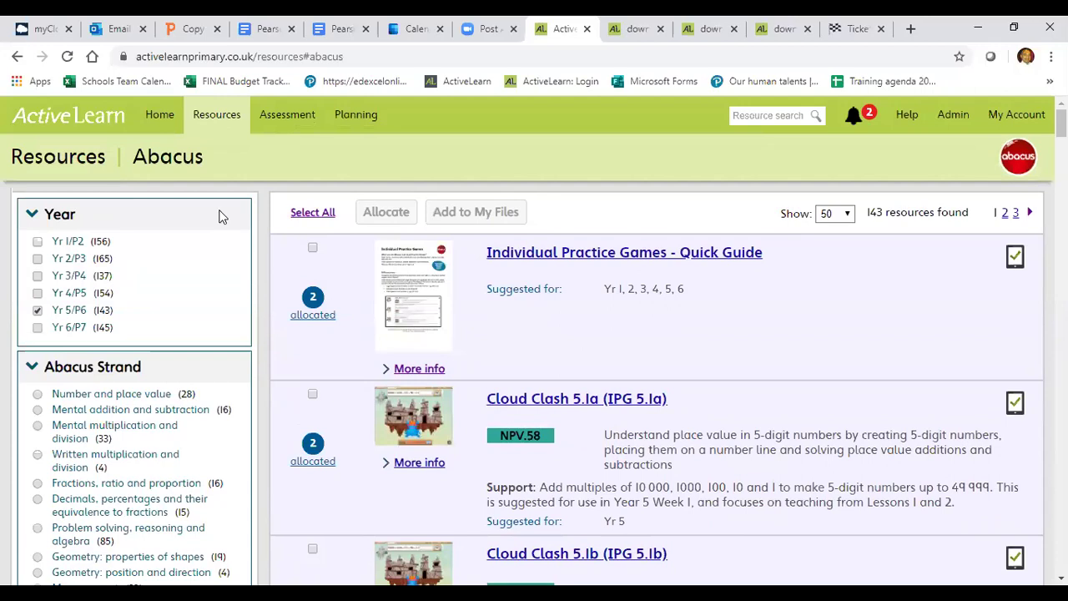
left_click(153, 116)
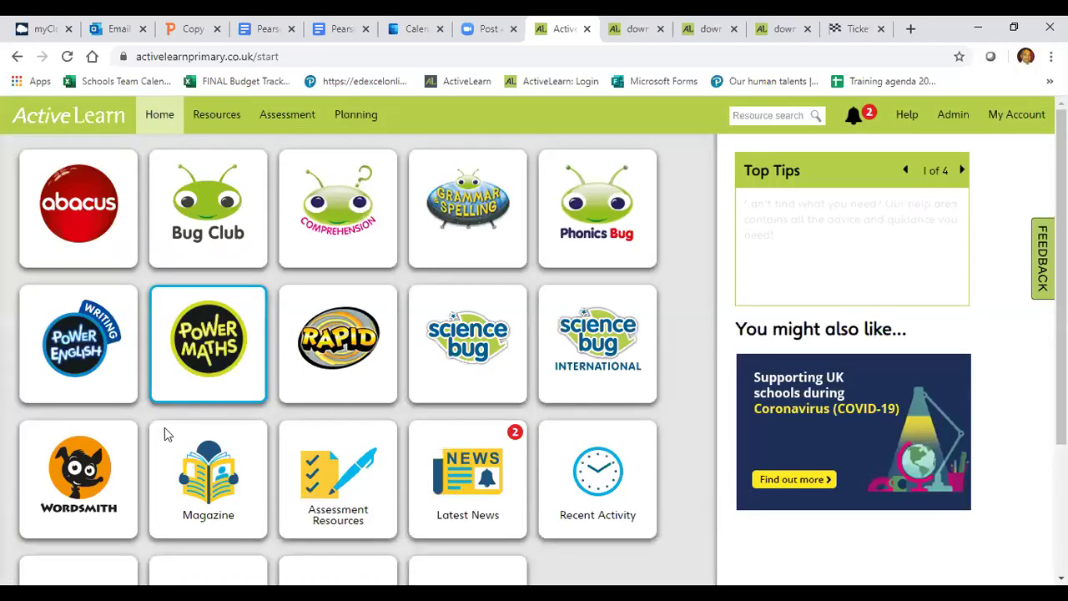
left_click(127, 226)
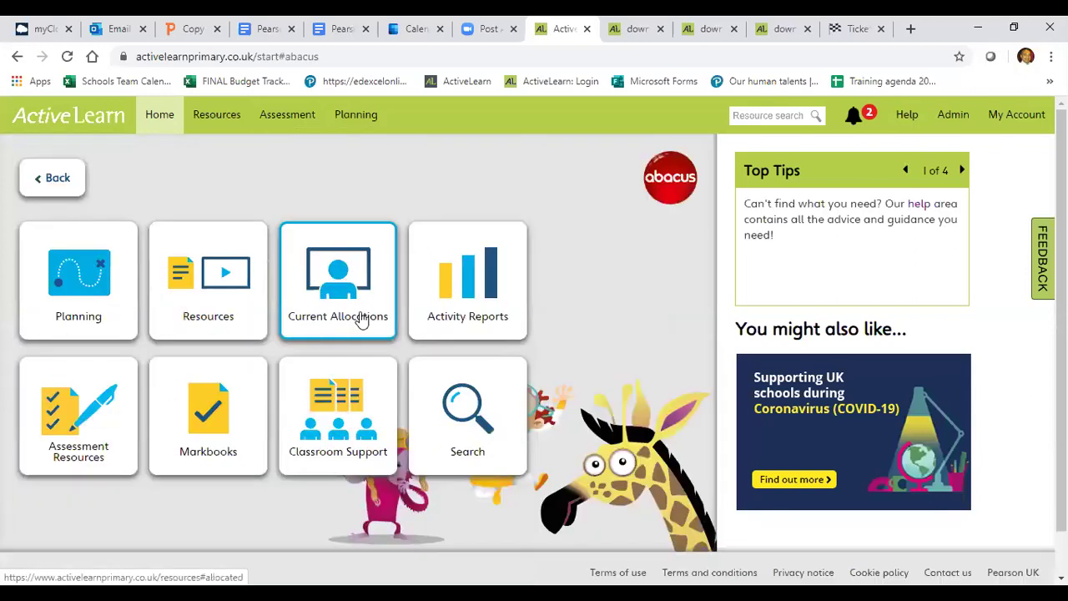
left_click(325, 288)
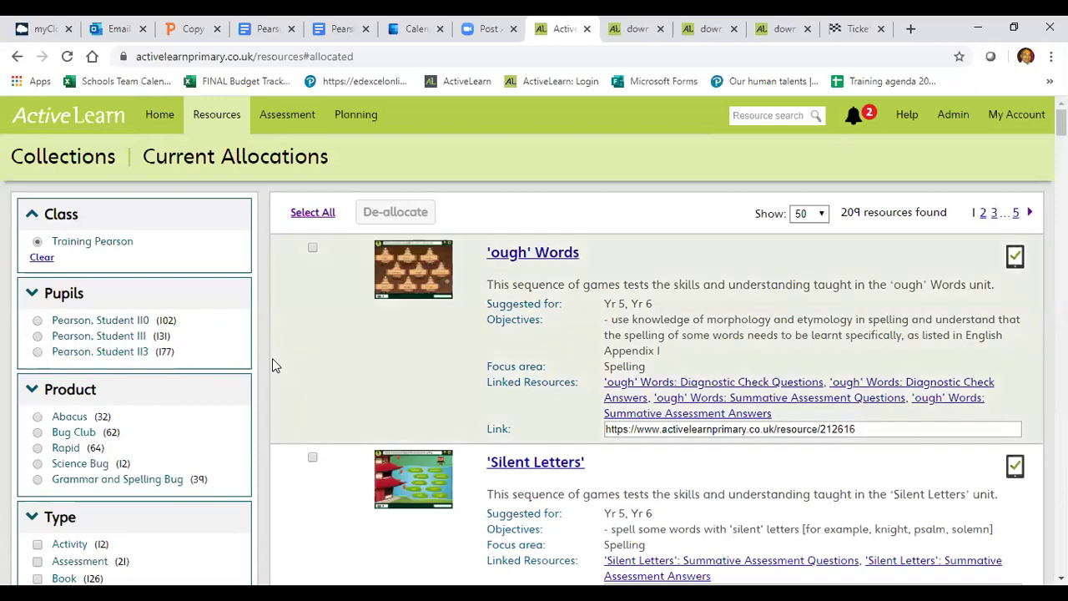
Step: Filter the current allocations to the Abacus product and the first listed pupil, and look through that pupil's allocated resources
scroll(272, 358, "down", 1)
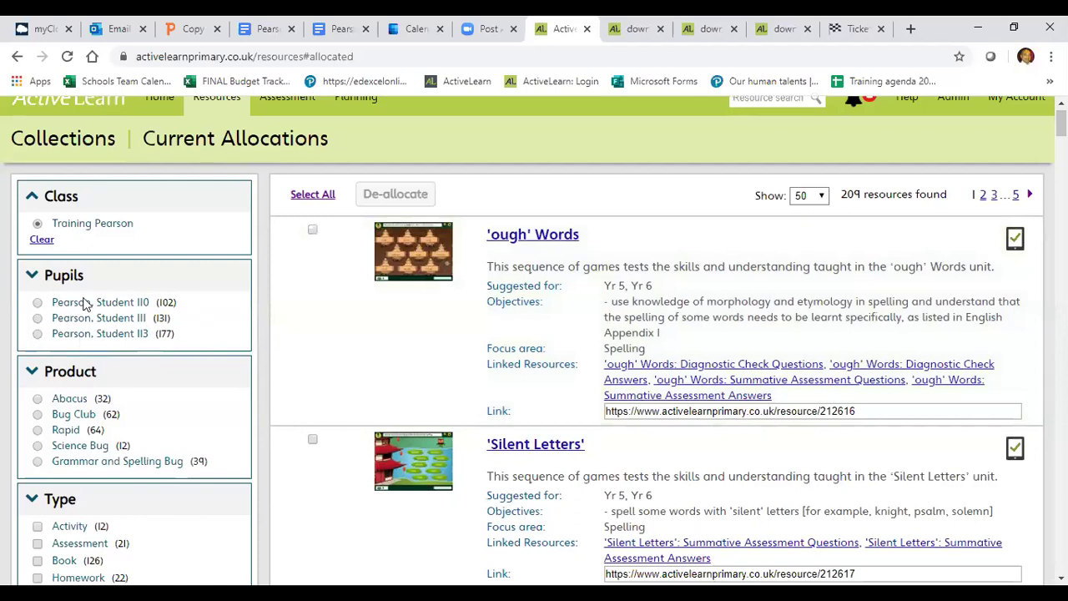
left_click(36, 399)
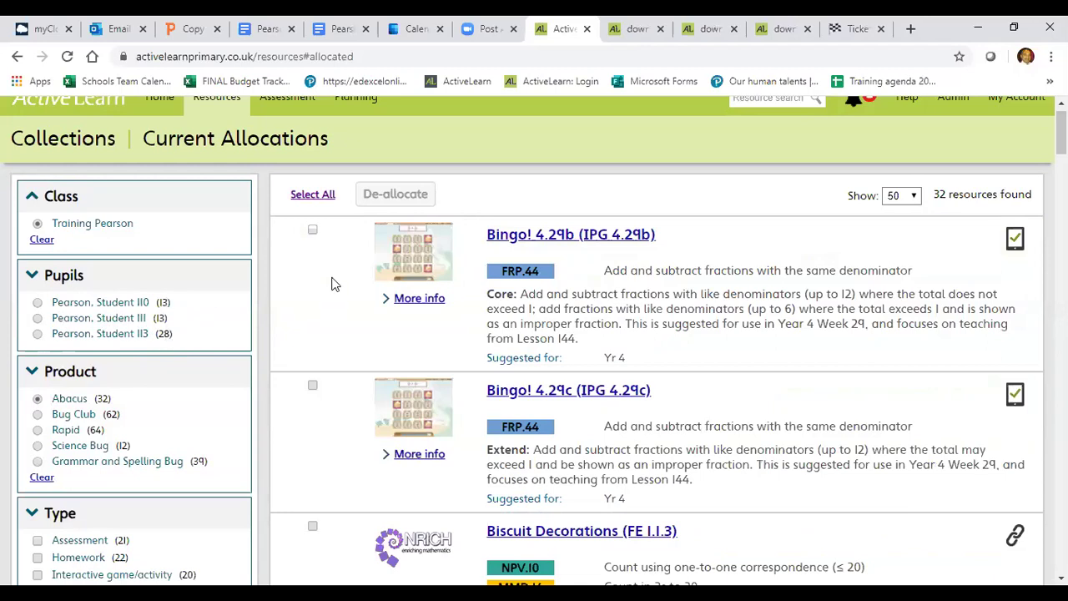
left_click(562, 236)
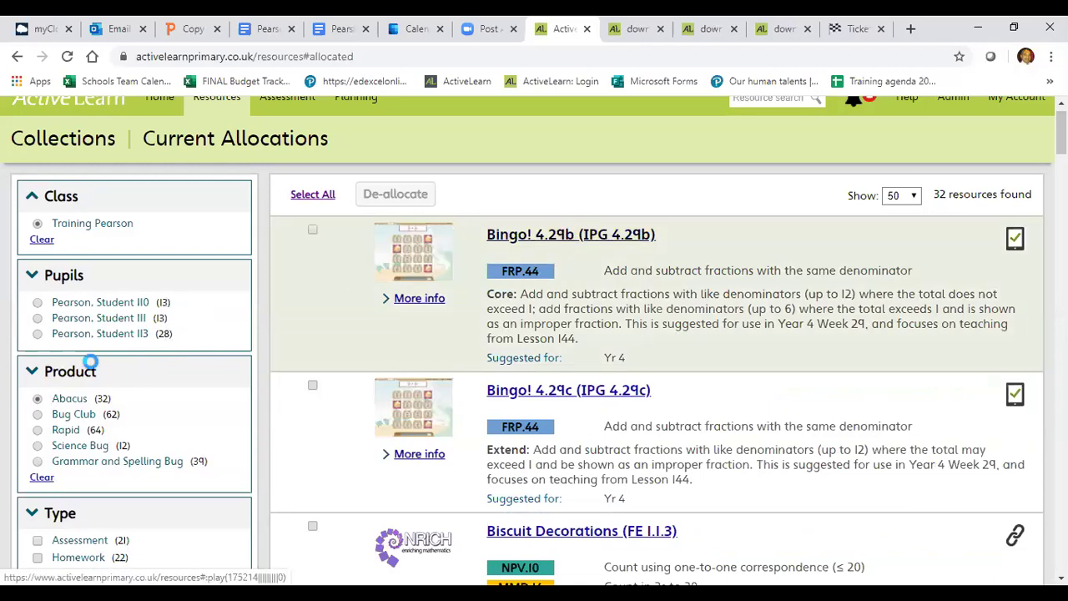
left_click(38, 303)
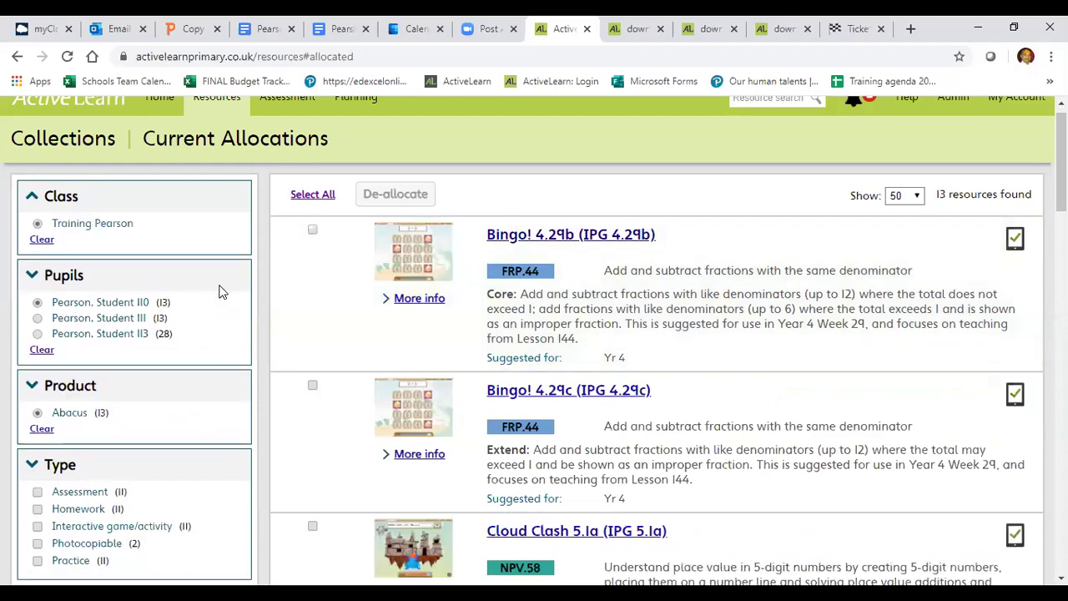
scroll(630, 322, "down", 3)
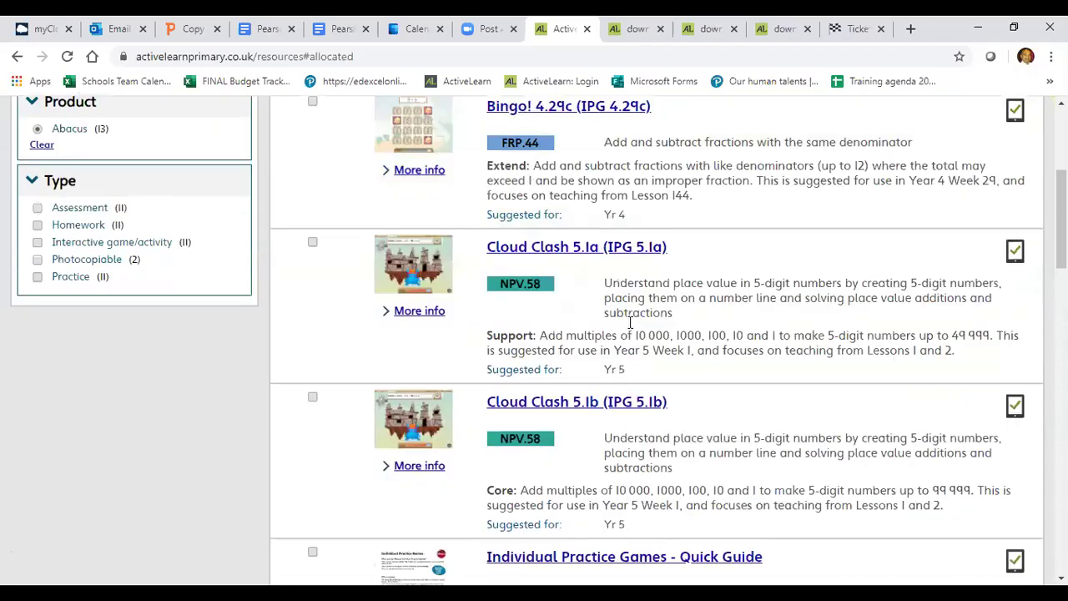
scroll(630, 322, "up", 3)
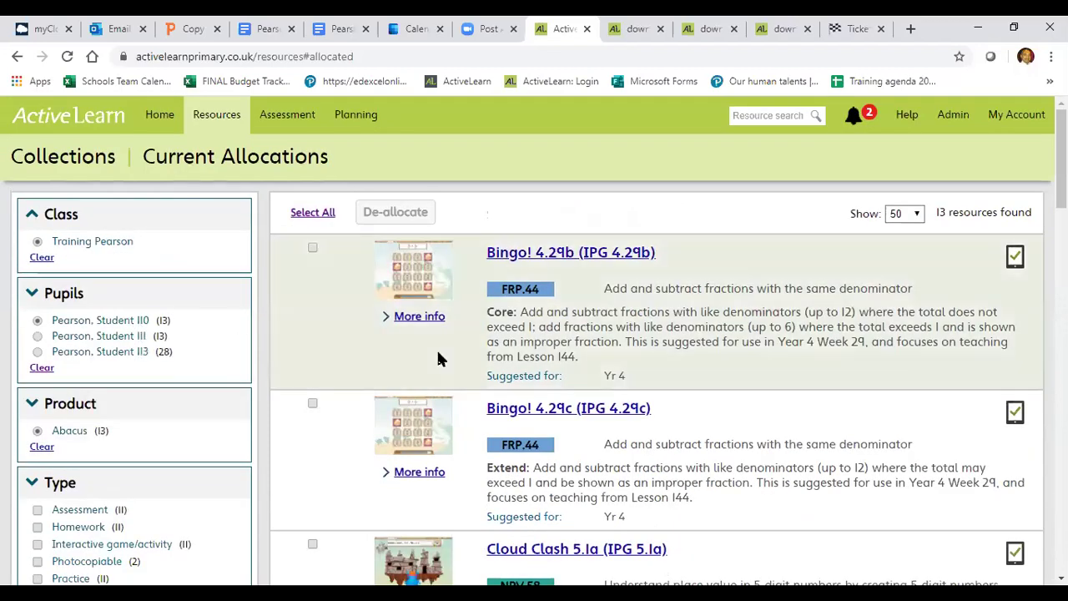
Step: De-allocate Bingo! 4.29b from the second pupil in its allocation list, confirming with the account password, and close the allocation
left_click(561, 254)
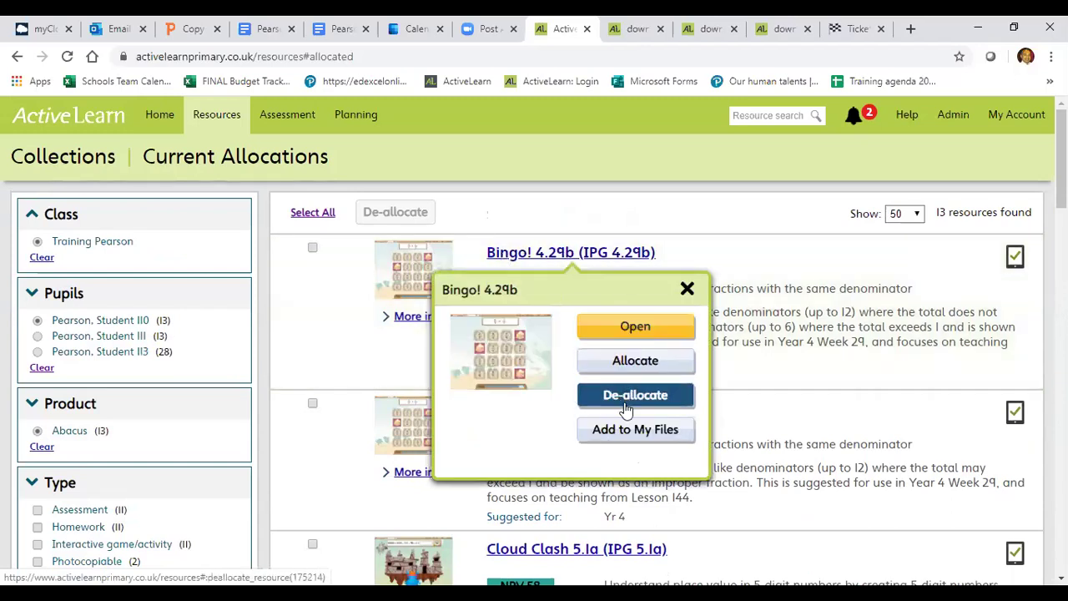
left_click(627, 400)
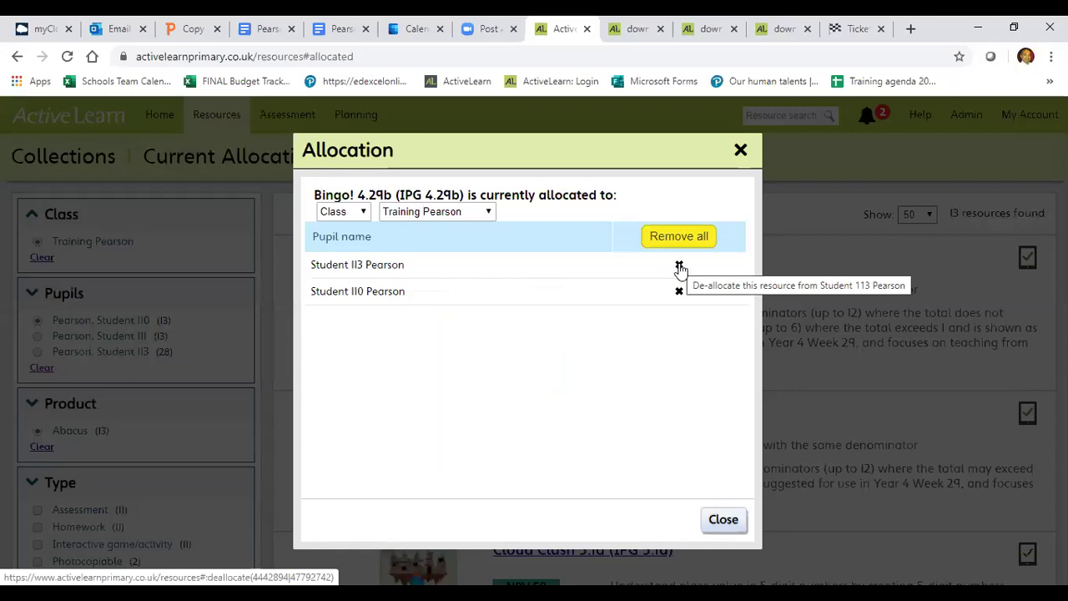
left_click(678, 292)
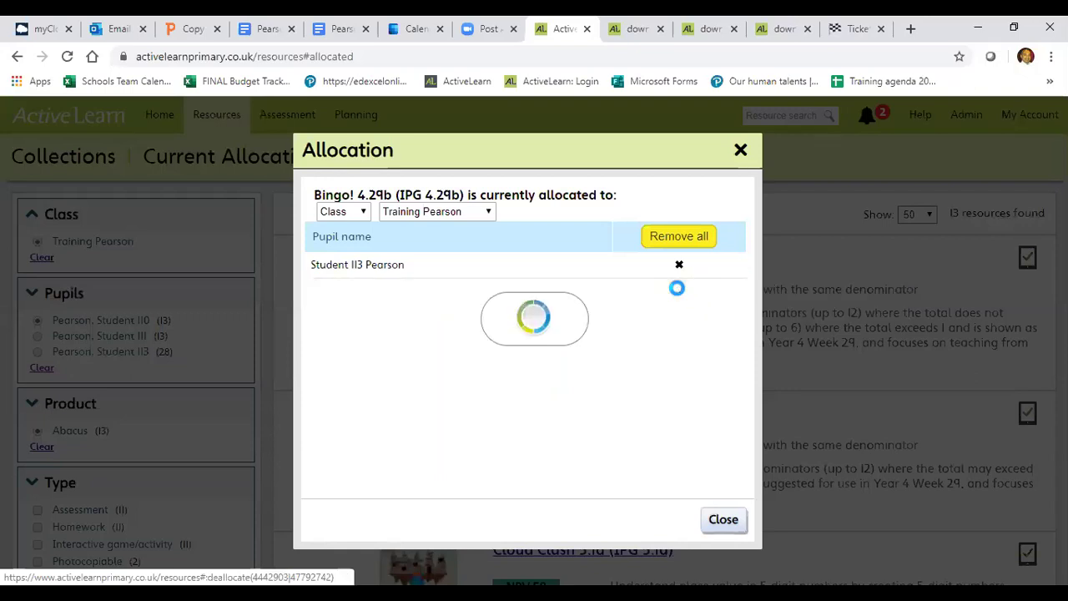
left_click(566, 325)
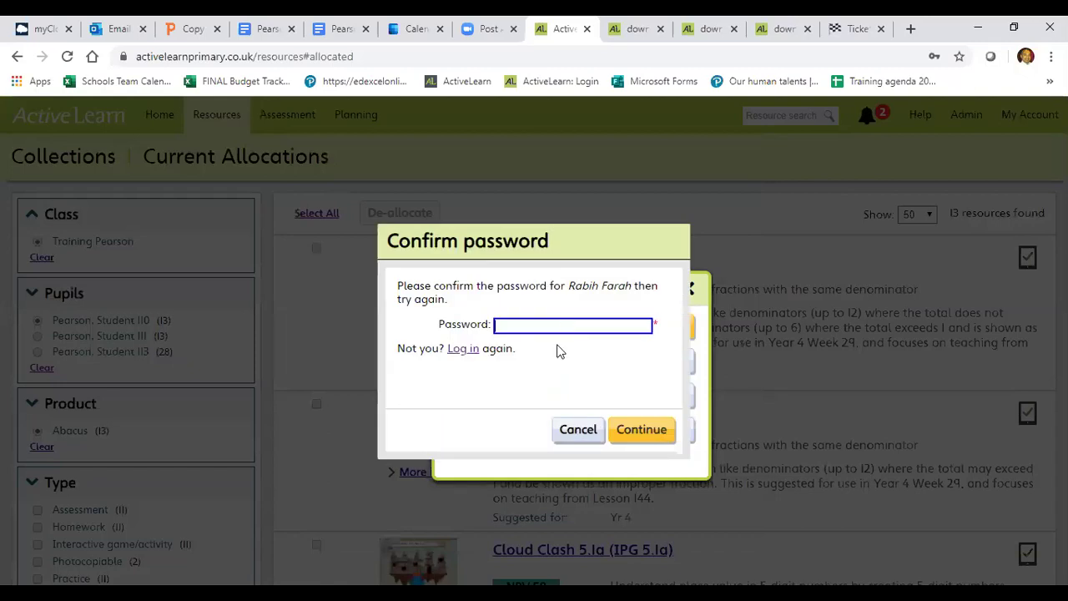
left_click(544, 369)
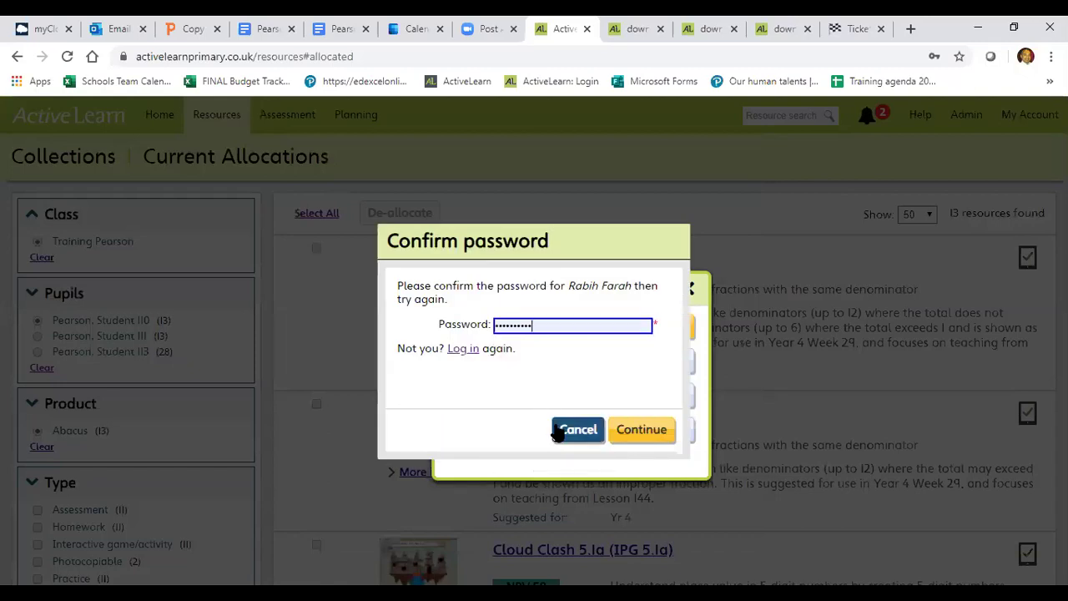
left_click(640, 430)
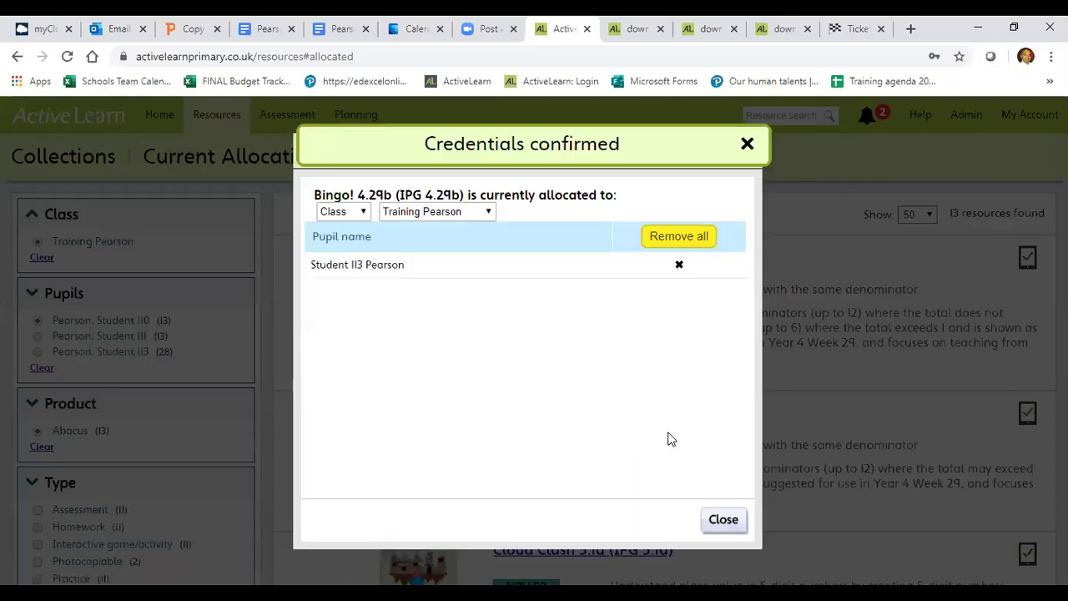
left_click(722, 520)
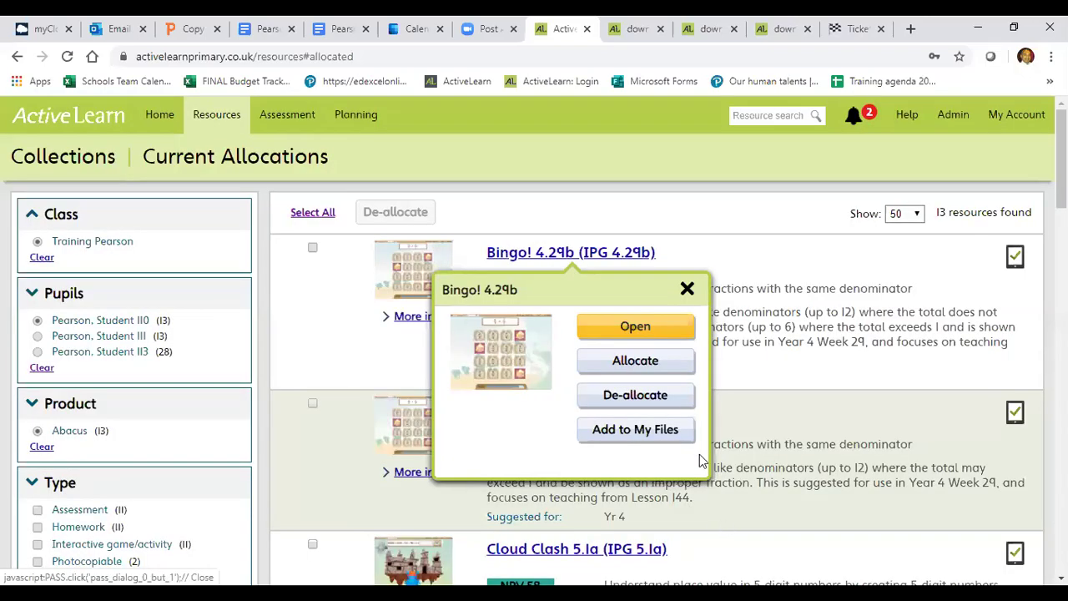
Step: Select Bingo! 4.29b, Bingo! 4.29c and Cloud Clash 5.1a together in the filtered allocations for de-allocation
left_click(310, 252)
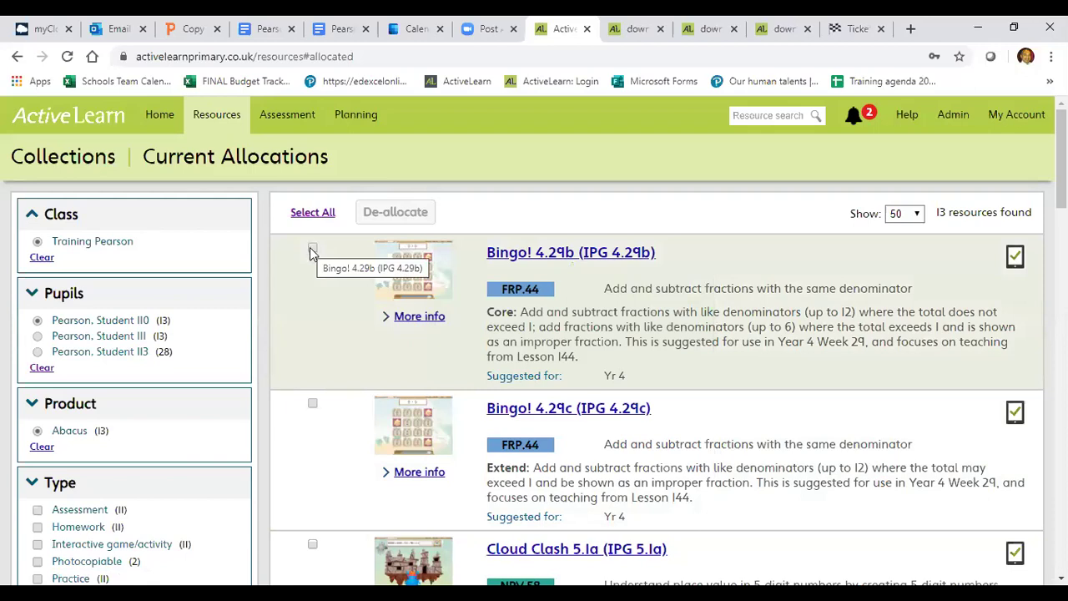
left_click(312, 247)
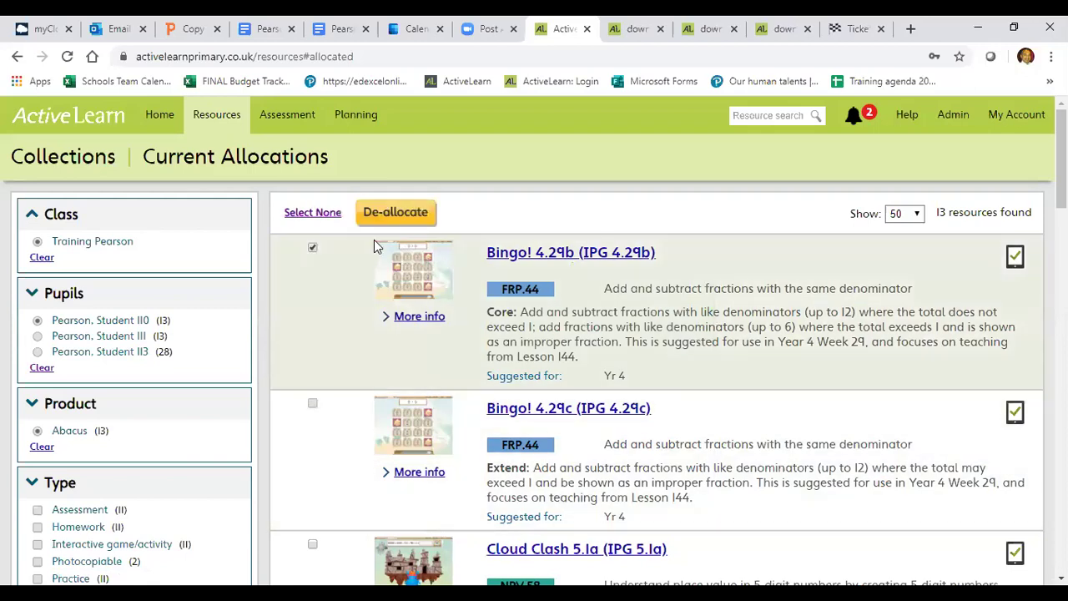
left_click(312, 403)
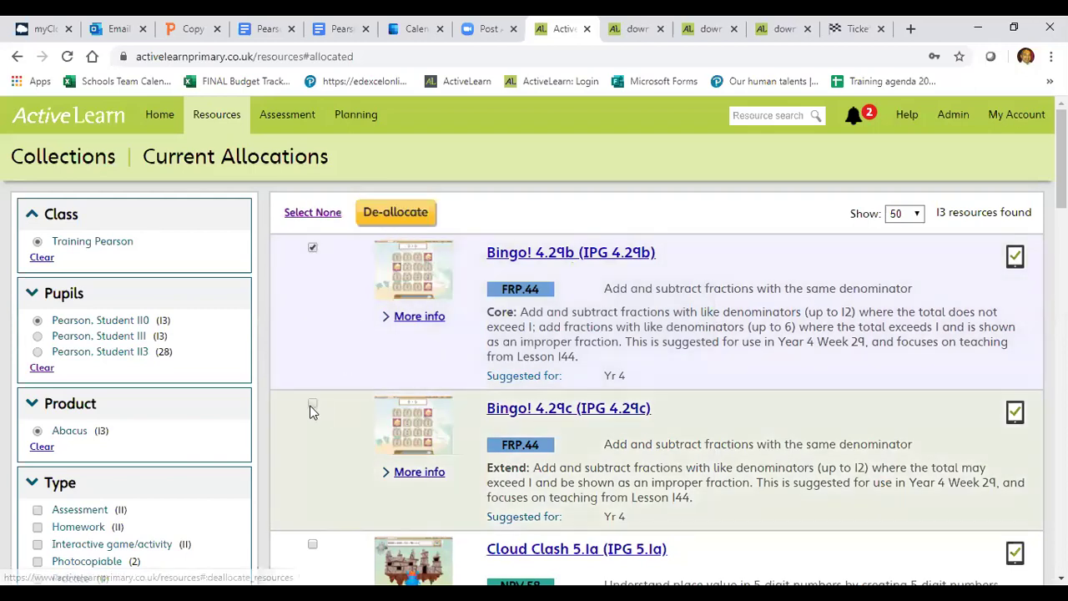
left_click(312, 546)
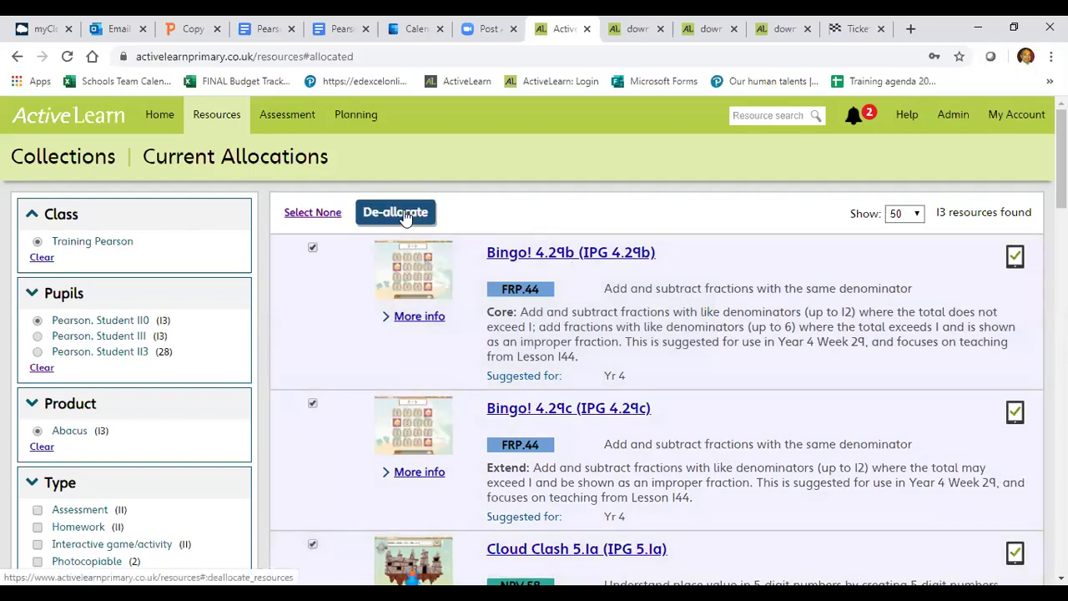
Step: Clear the pupil filter to look through all Abacus allocations, and switch to the slide presentation
left_click(42, 367)
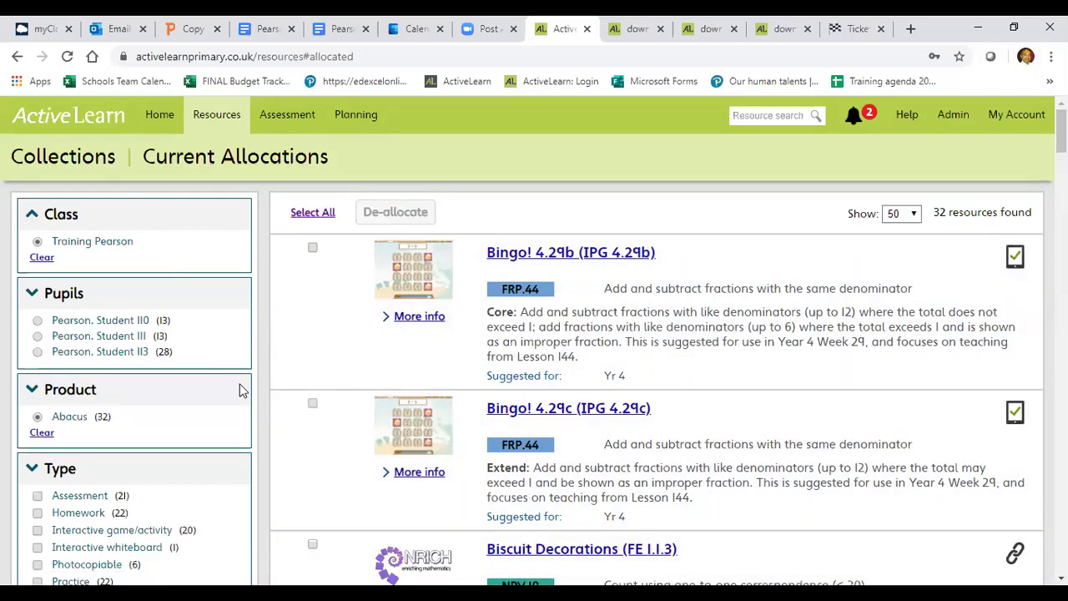
scroll(327, 493, "down", 1)
scroll(320, 392, "down", 3)
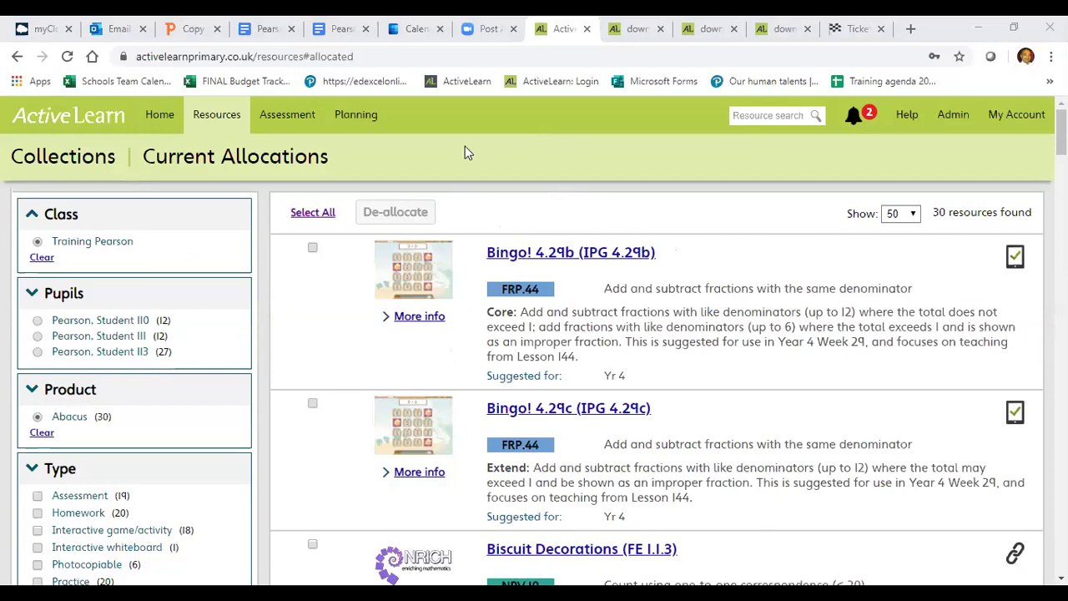
key("alt+Tab")
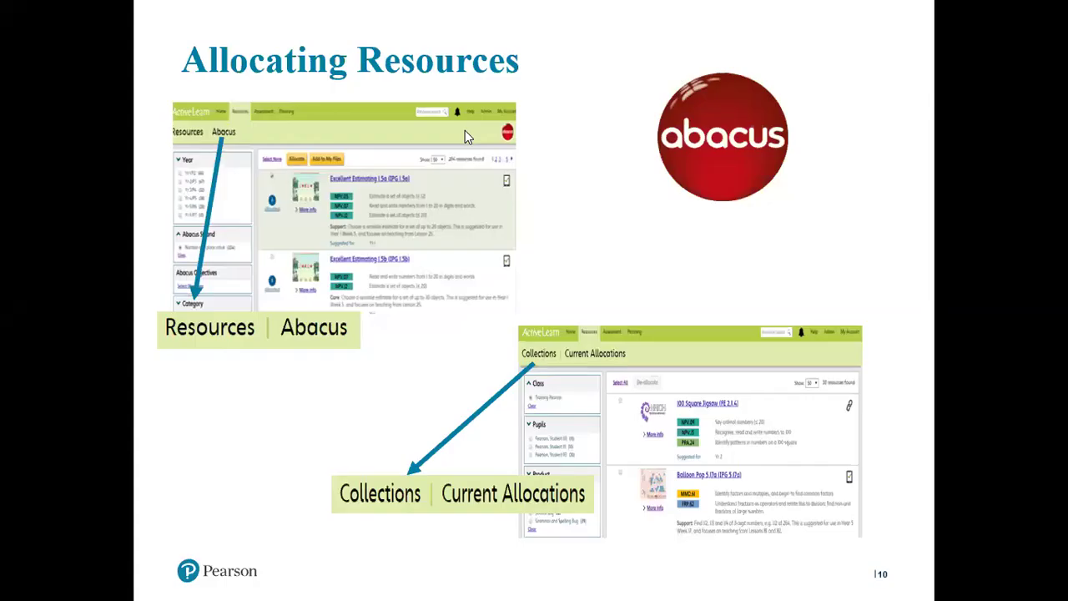
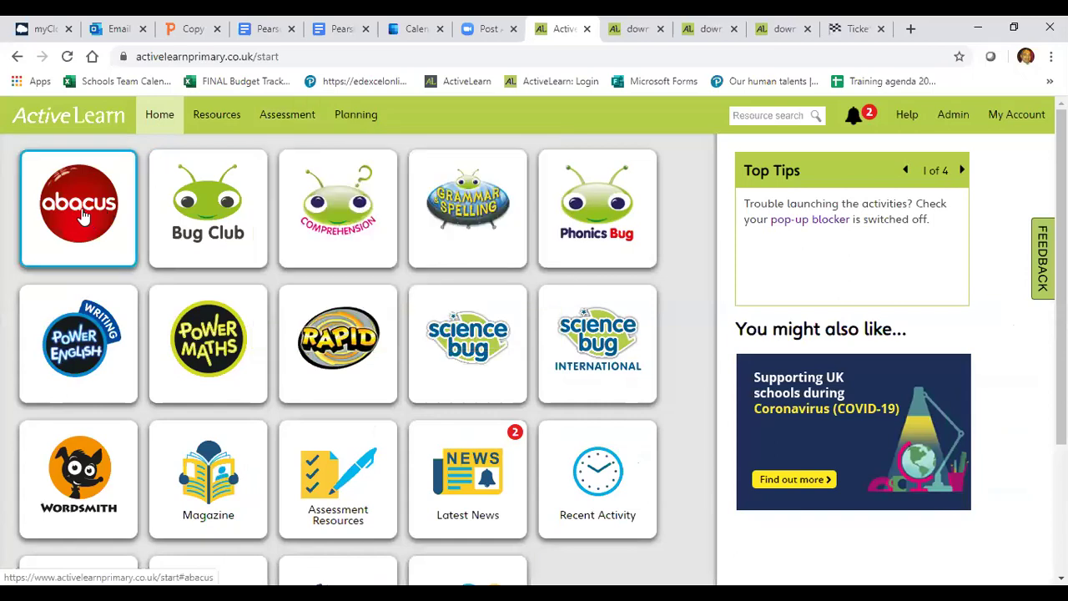
Step: Open the Abacus activity reports and examine the class's activities and its Bronze, Silver and Gold columns
left_click(87, 217)
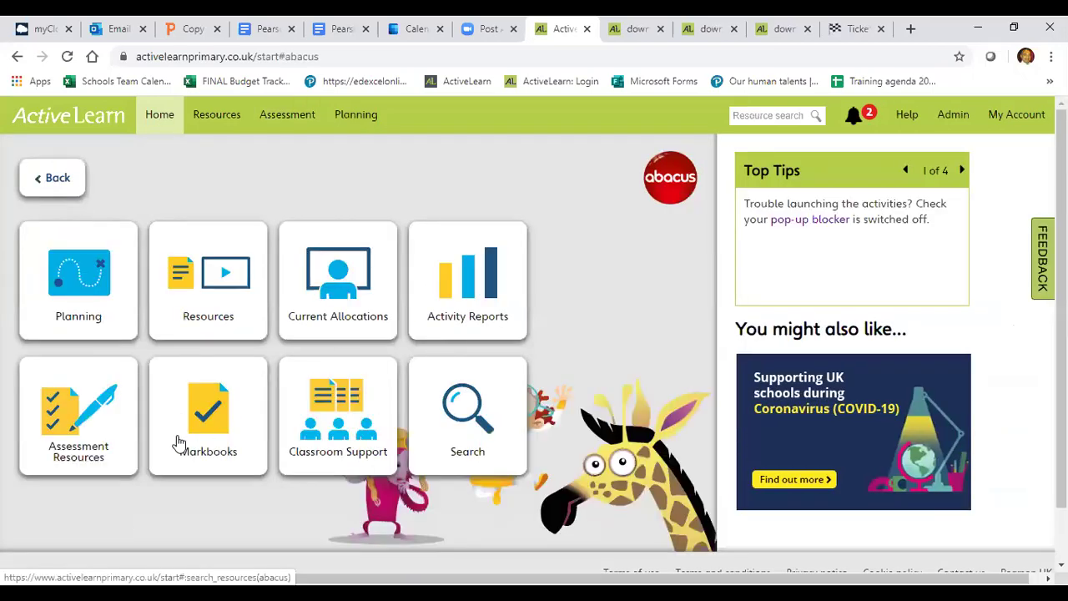
left_click(471, 288)
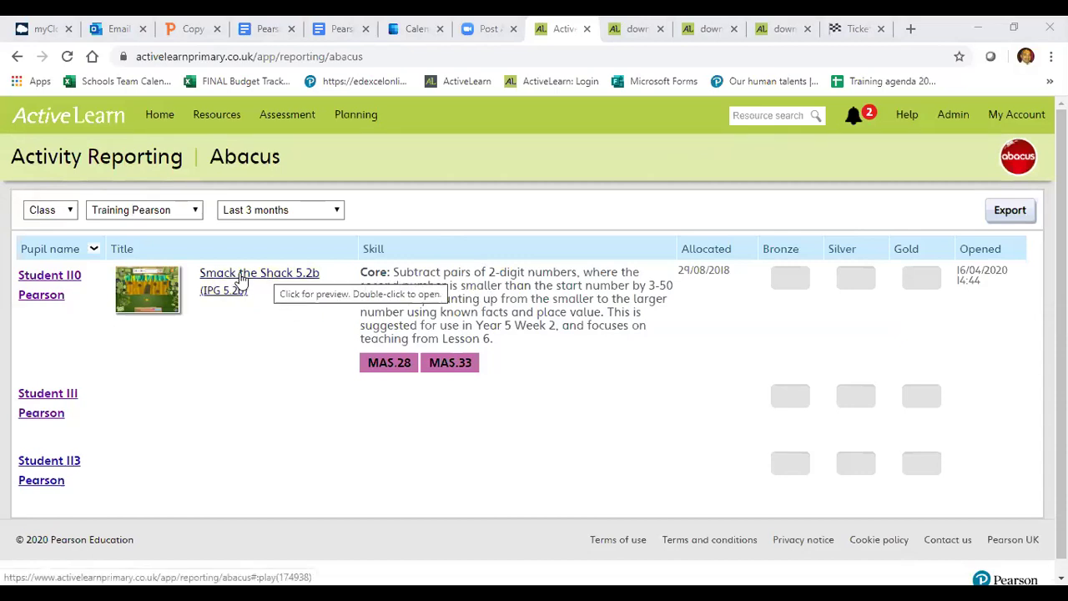
left_click_drag(812, 342, 790, 239)
left_click(790, 225)
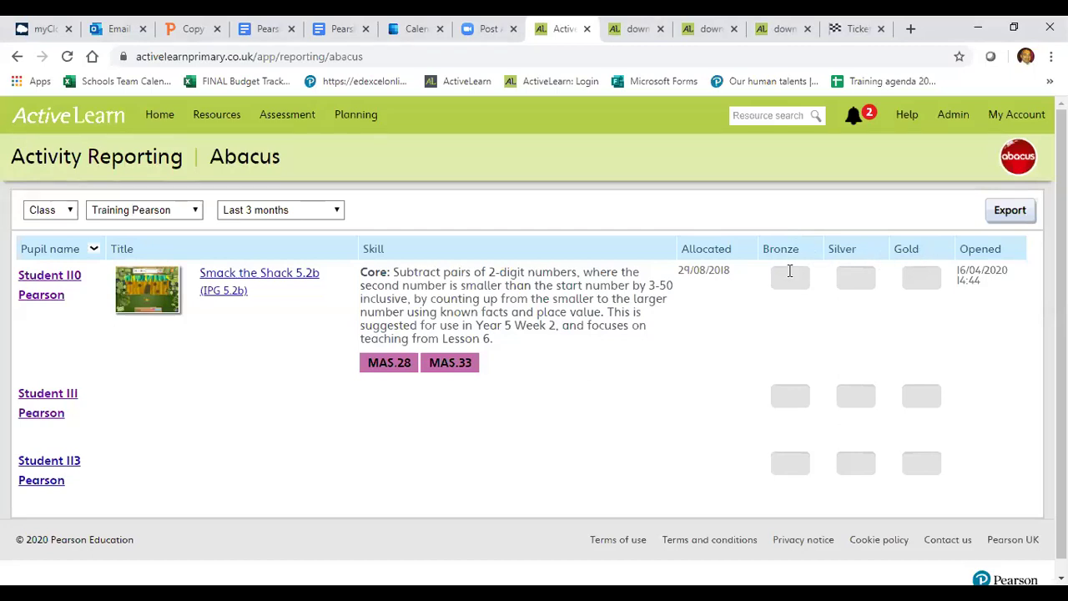
Step: Open the first pupil's individual activity report and review the listed games and their scores
left_click(47, 284)
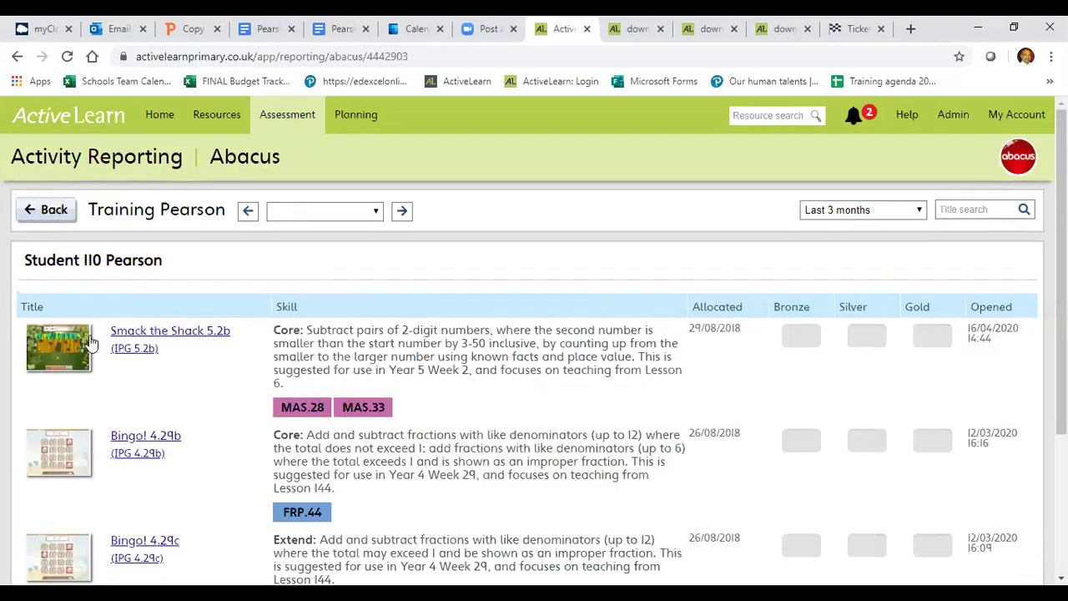
scroll(352, 357, "down", 3)
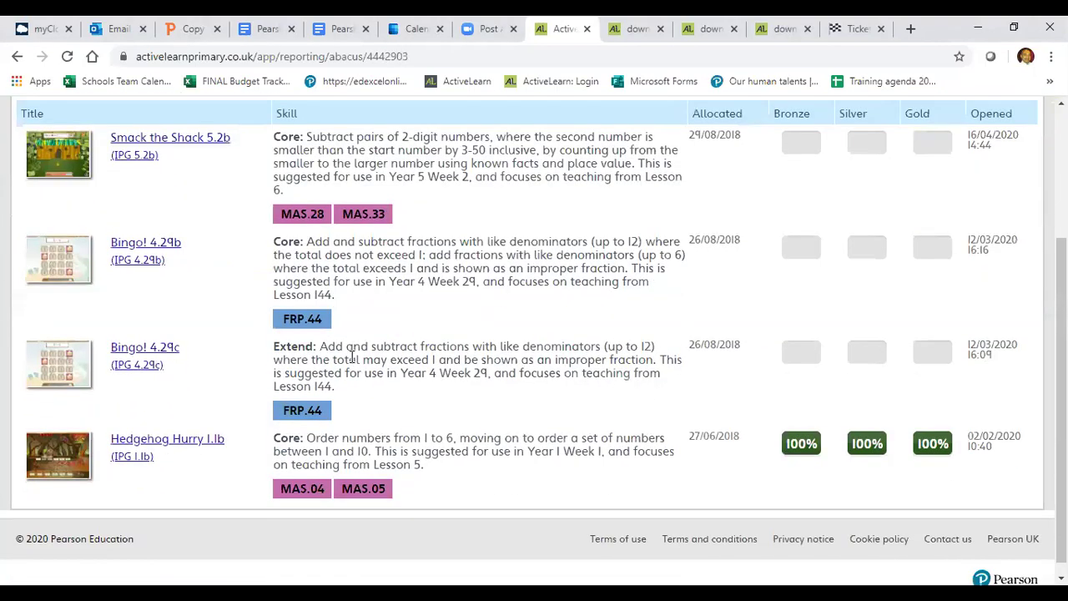
scroll(352, 356, "up", 3)
scroll(352, 357, "down", 2)
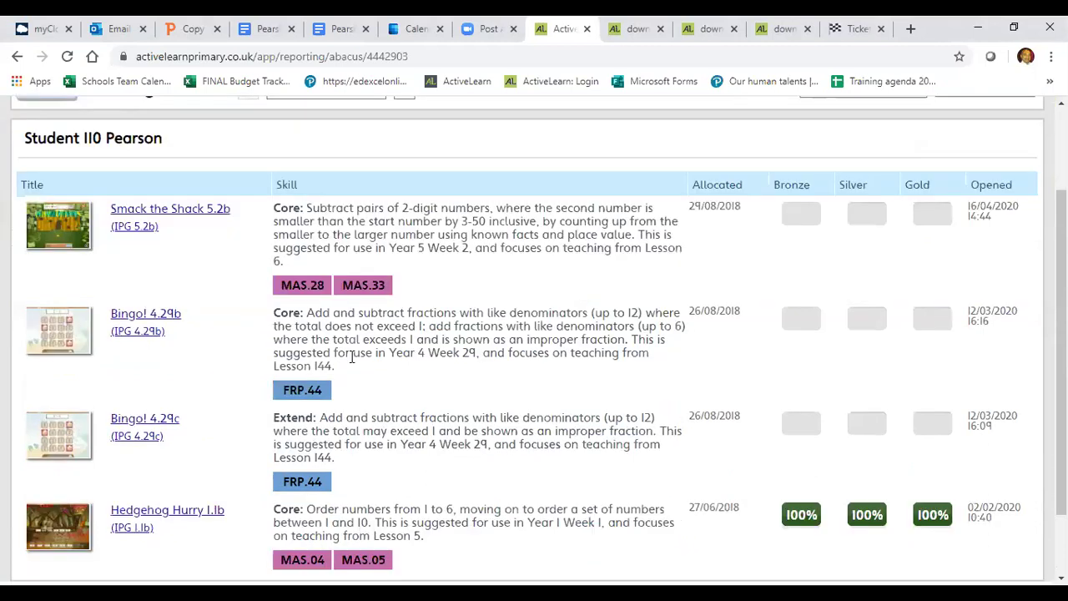
scroll(352, 356, "down", 1)
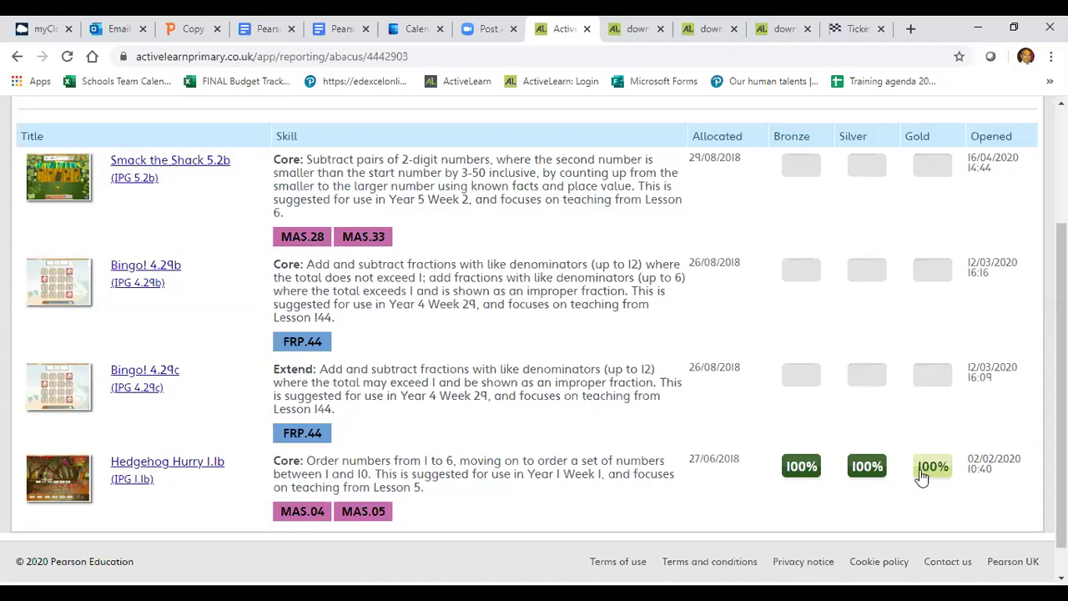
Step: View the pupil's Bronze attempt details for Hedgehog Hurry 1.1b, close them and go back to the start of the report
left_click(801, 469)
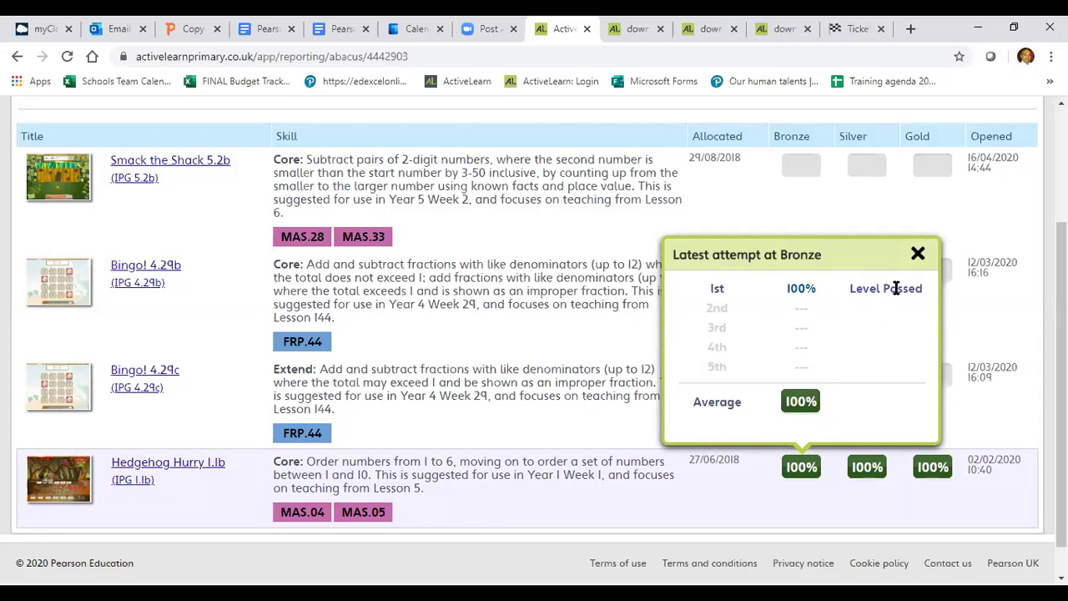
left_click(918, 255)
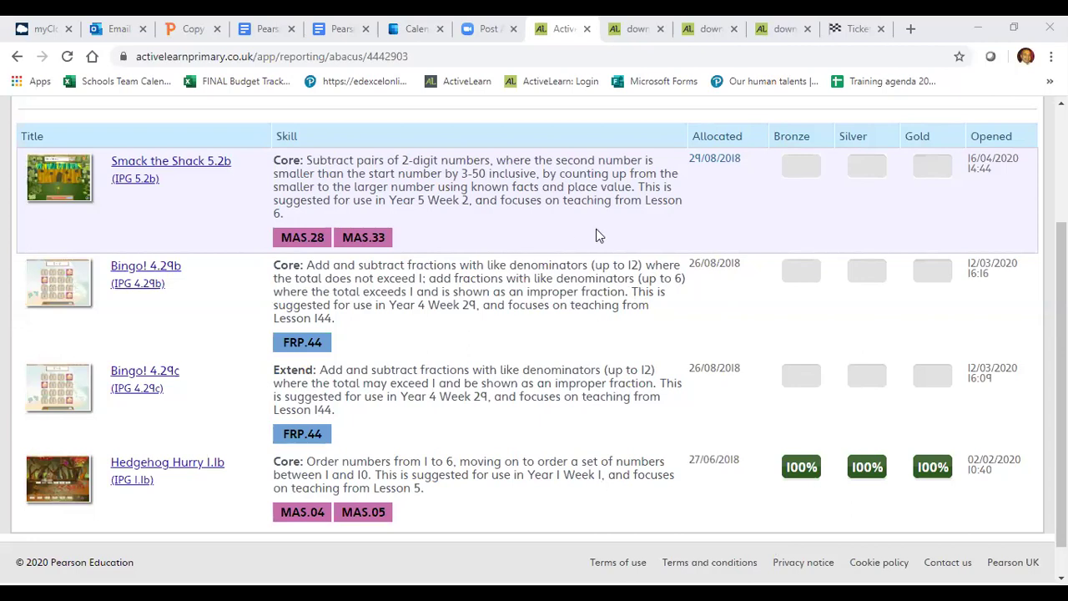
scroll(595, 233, "up", 2)
scroll(595, 233, "up", 2)
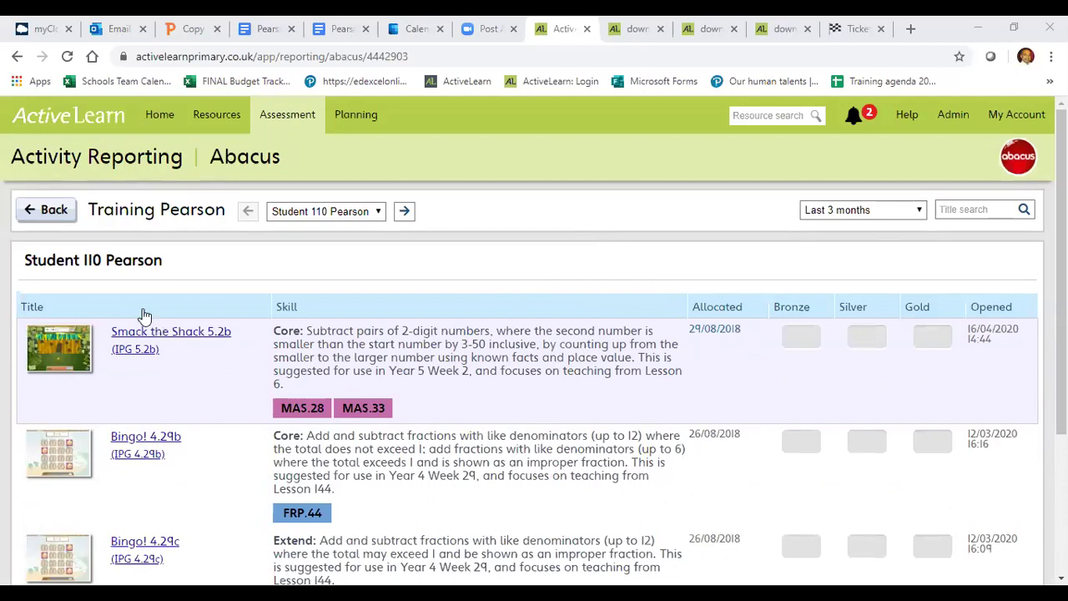
Step: Leave the pupil's activity report, open the Abacus Markbooks and examine the class's Maths Overview
left_click(46, 212)
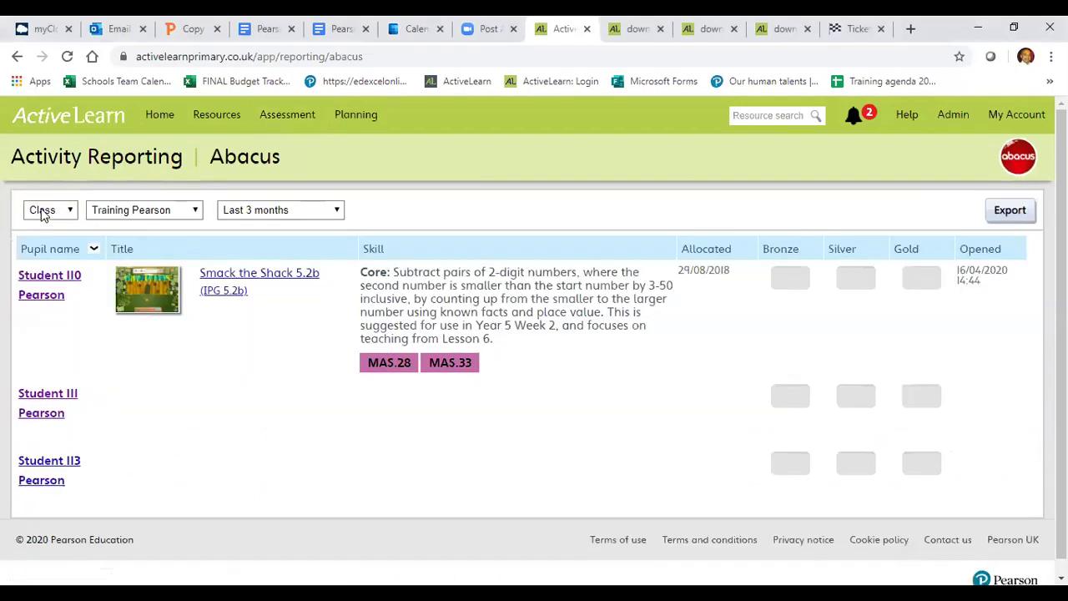
left_click(155, 114)
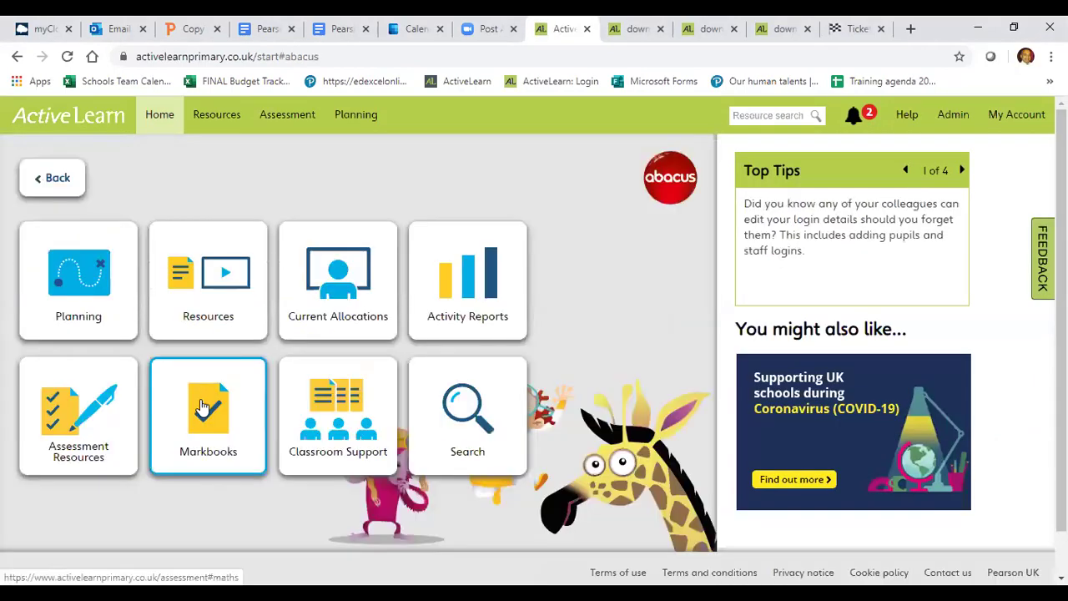
left_click(201, 408)
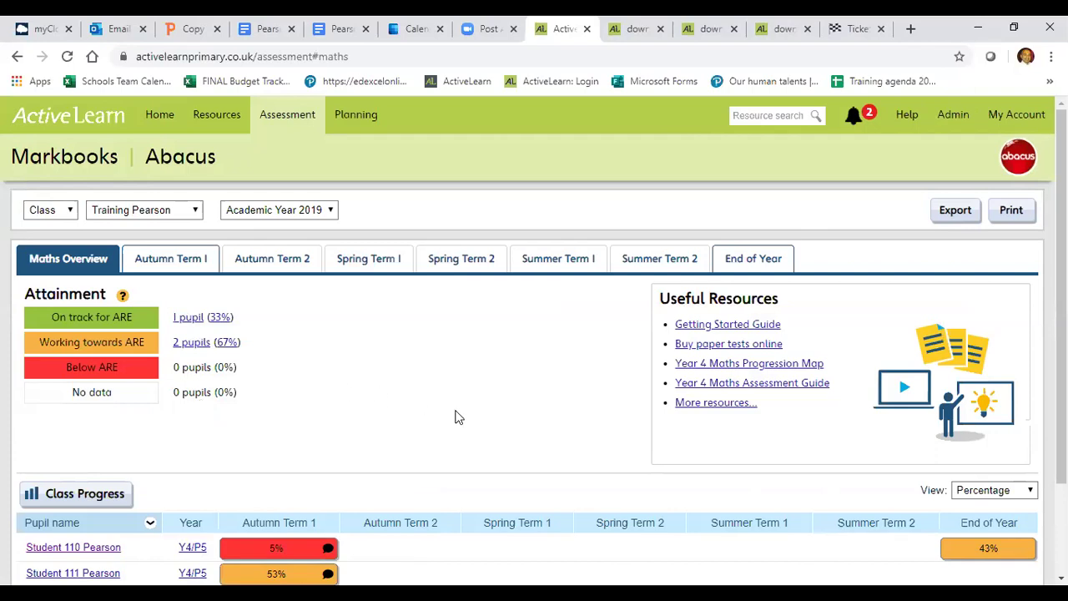
scroll(454, 416, "down", 1)
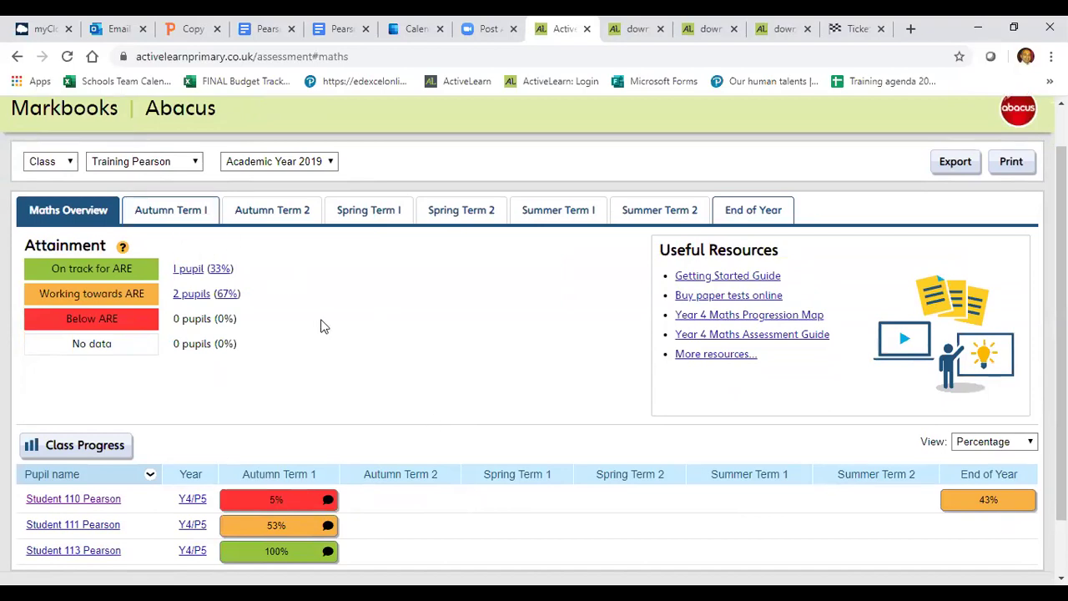
scroll(470, 432, "down", 1)
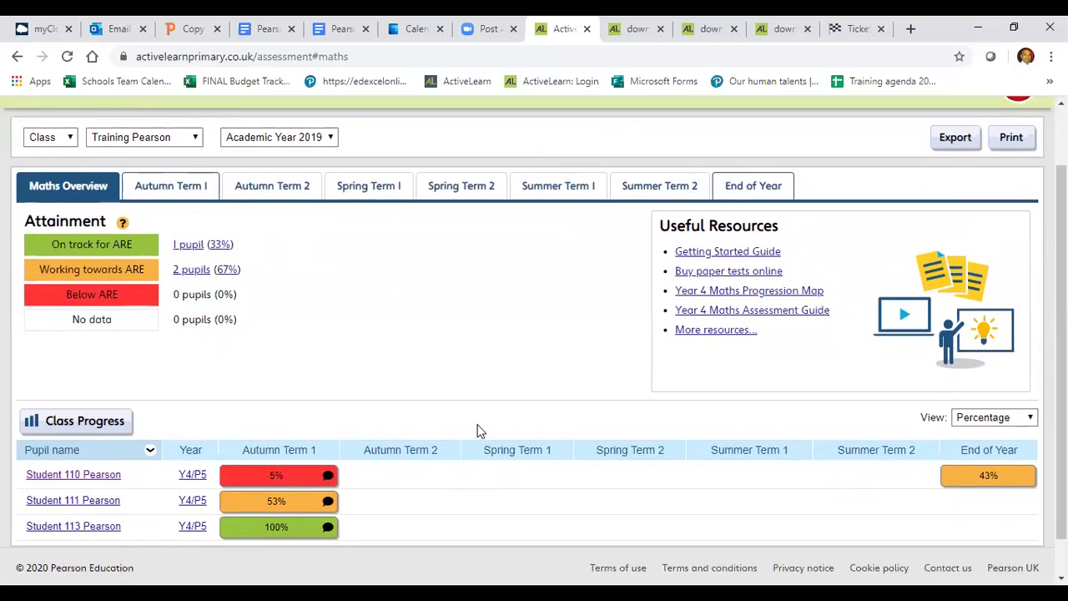
Step: View the class markbook pages for Autumn Term 1, Spring Term 1, Spring Term 2 and Summer Term 1
left_click(192, 193)
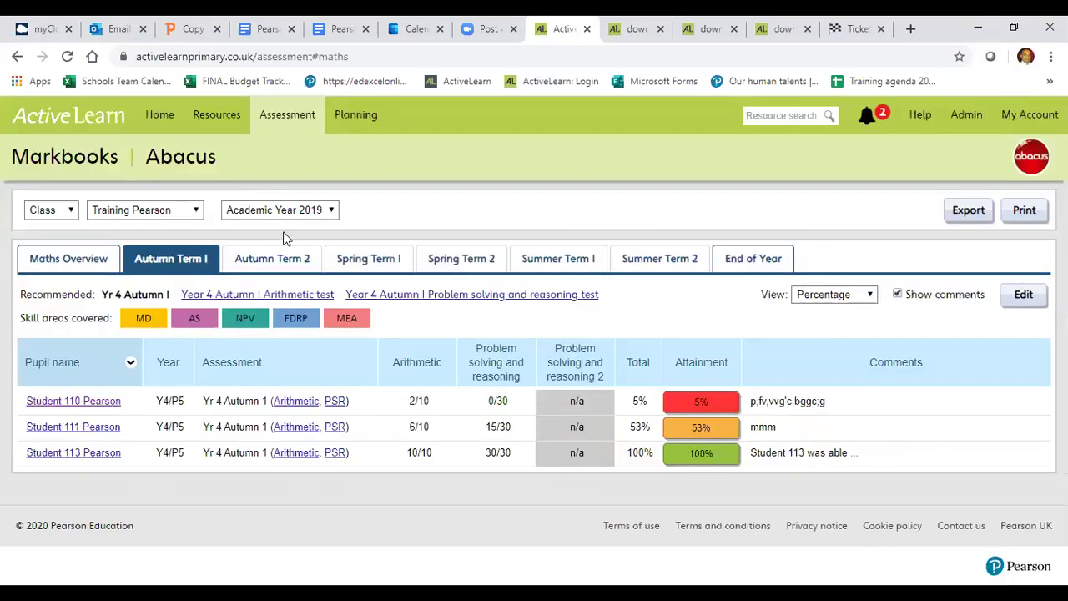
left_click(371, 258)
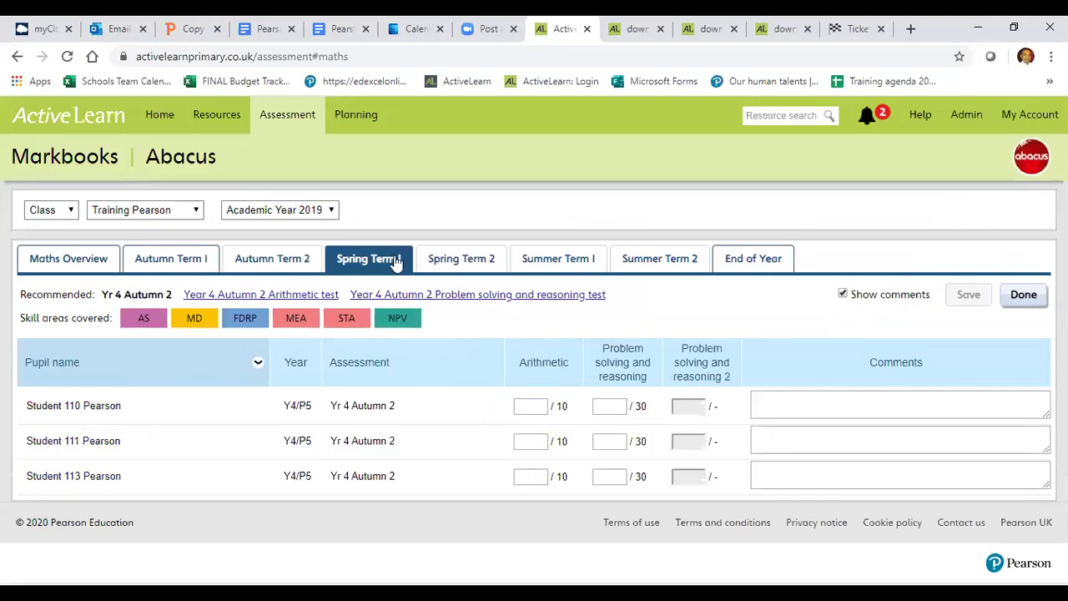
left_click(446, 262)
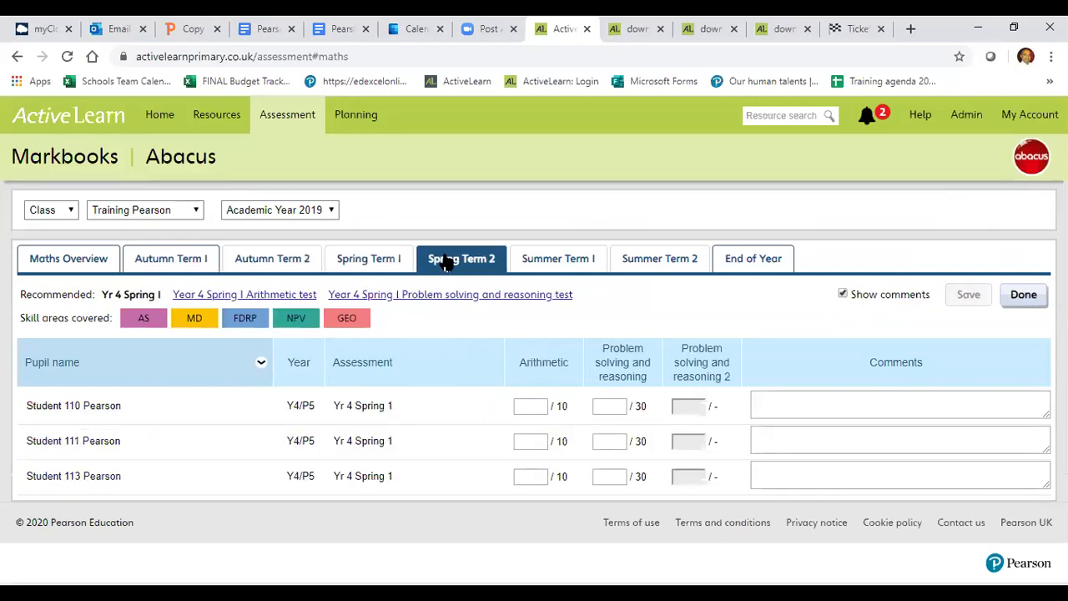
left_click(544, 260)
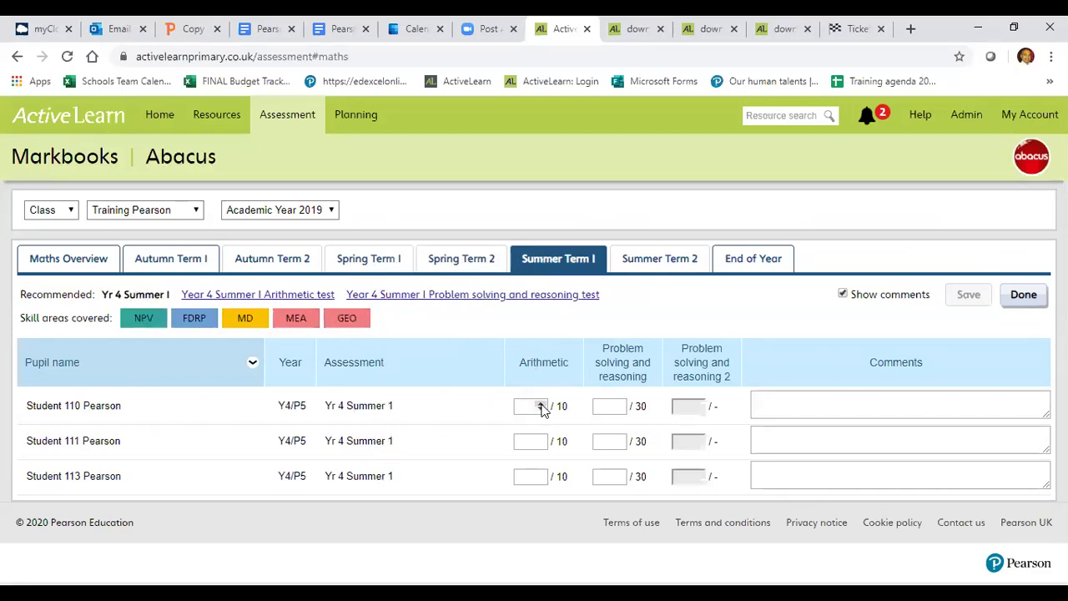
Step: Try entering placeholder text as the first pupil's Summer Term 1 comment, and discard the entry without saving
left_click(772, 398)
type("lzlkxlzzlxlkjc\\lkj zl\\ssjx\\lk")
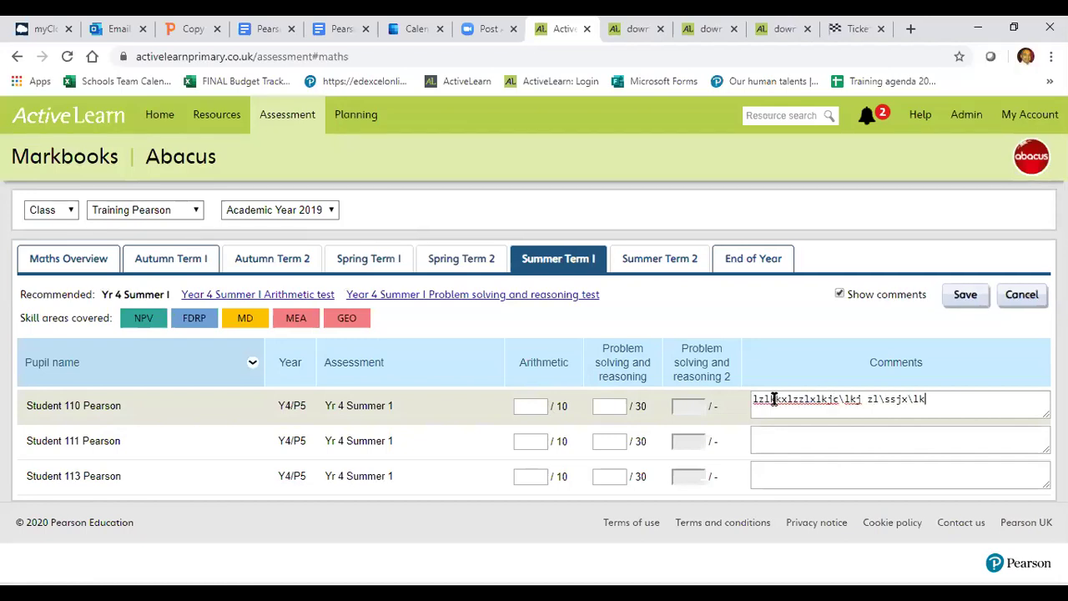
type(" lsjsalsk")
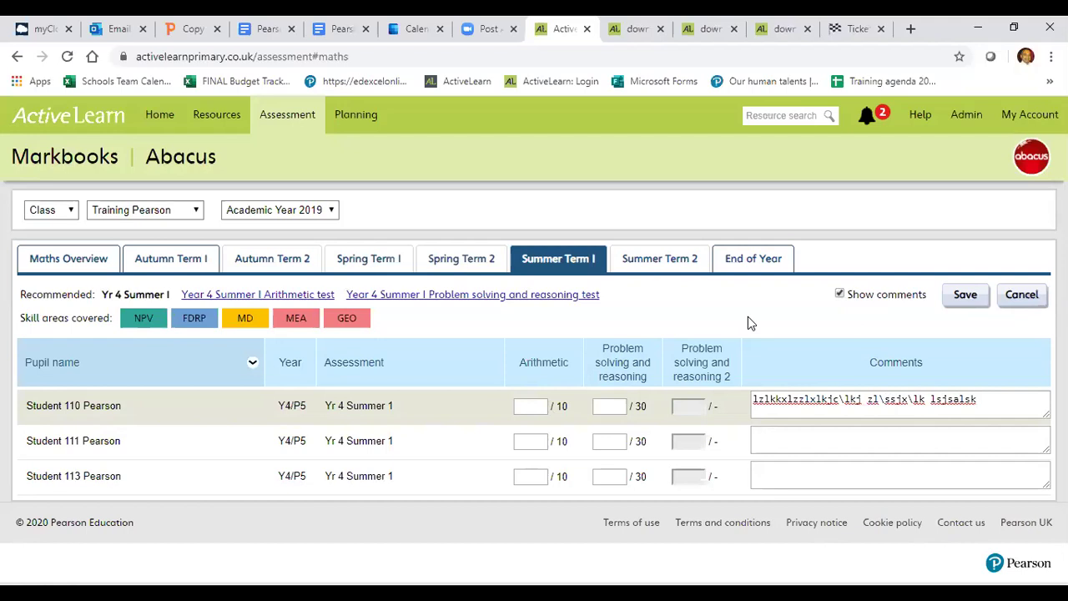
left_click(1027, 295)
left_click(614, 398)
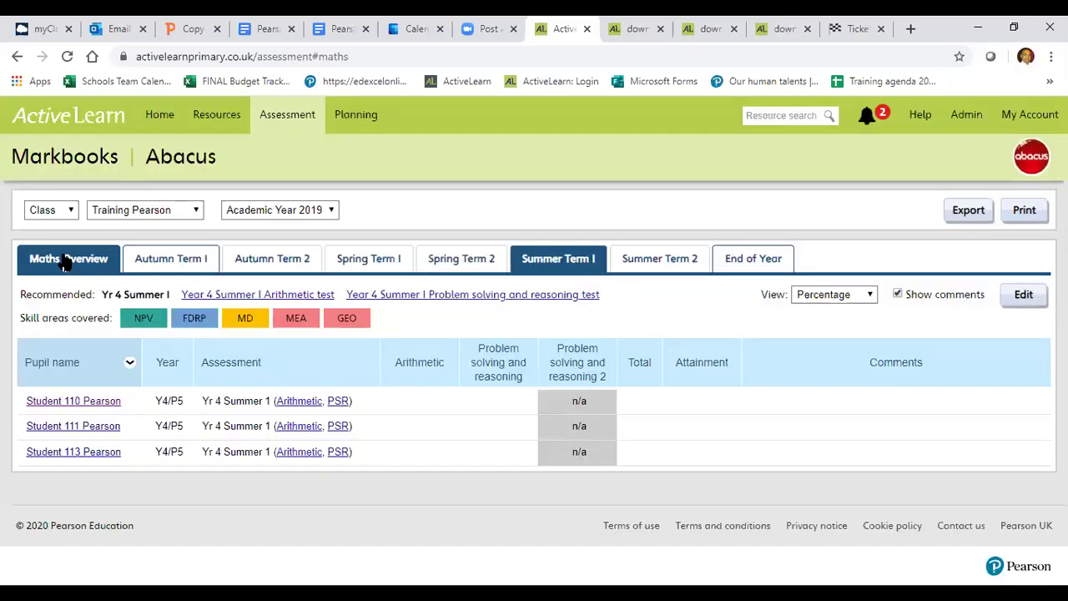
Step: Go back to the Maths Overview, view the Class Progress graph and close it
left_click(67, 259)
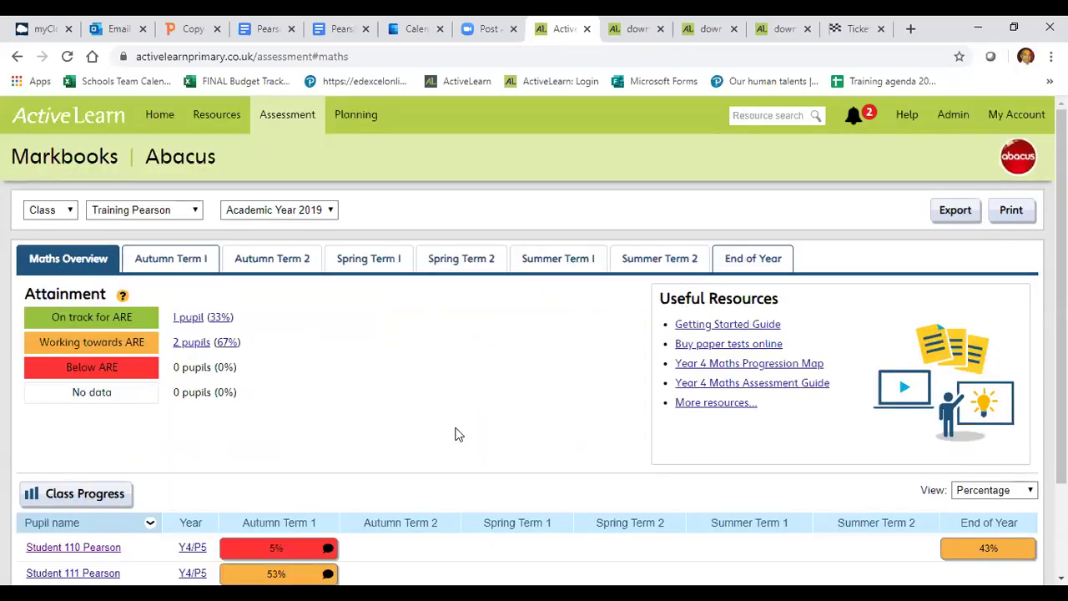
scroll(456, 434, "down", 2)
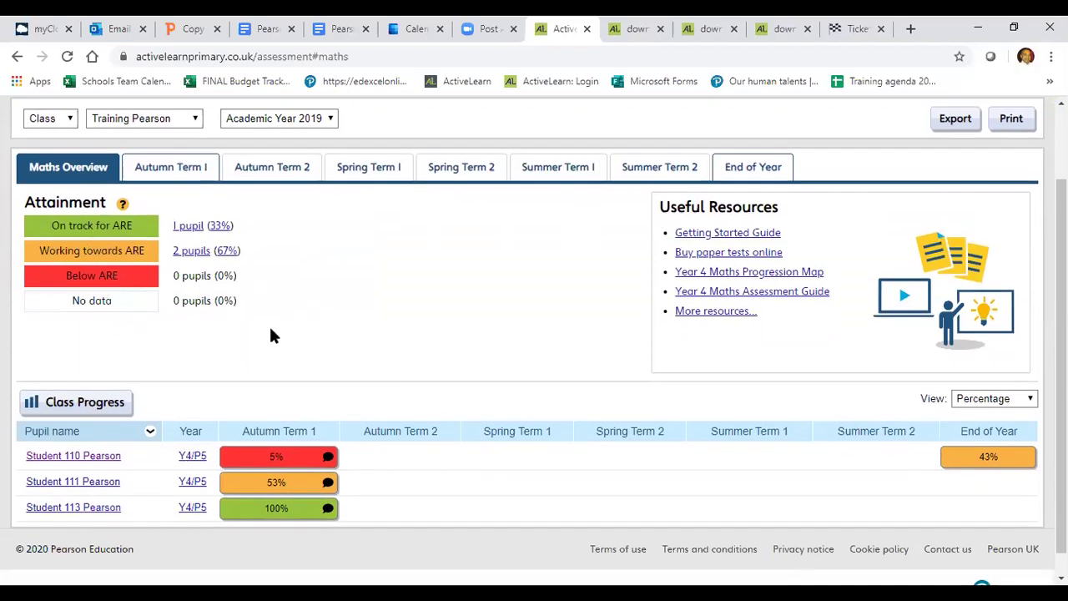
scroll(322, 348, "down", 1)
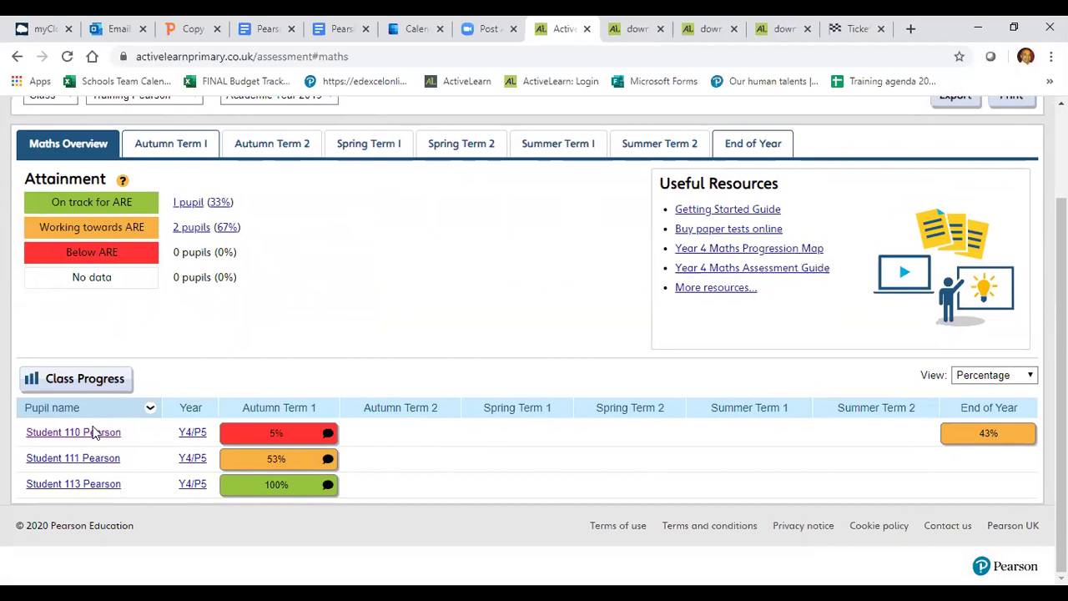
left_click(75, 380)
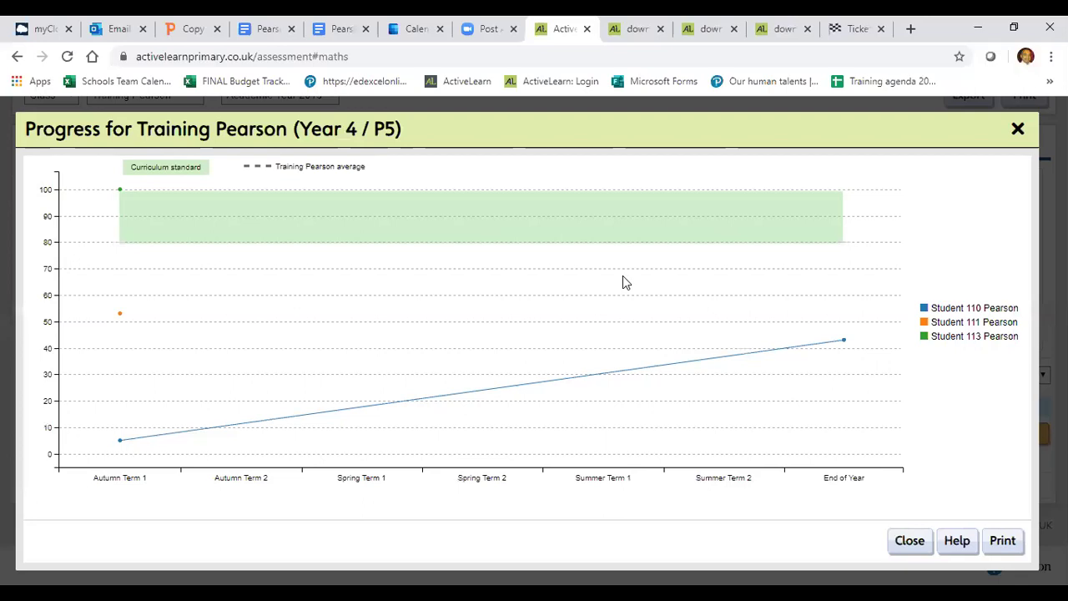
left_click(1018, 129)
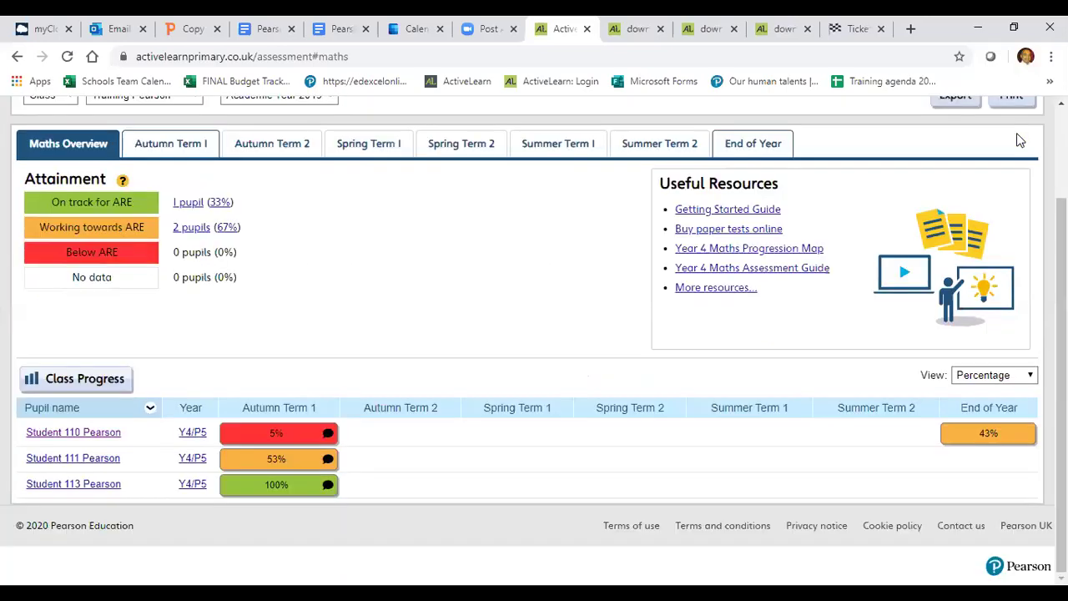
Step: Open the first pupil's markbook, review the Year 4 / P5 results for every term, and return to the class overview
left_click(90, 433)
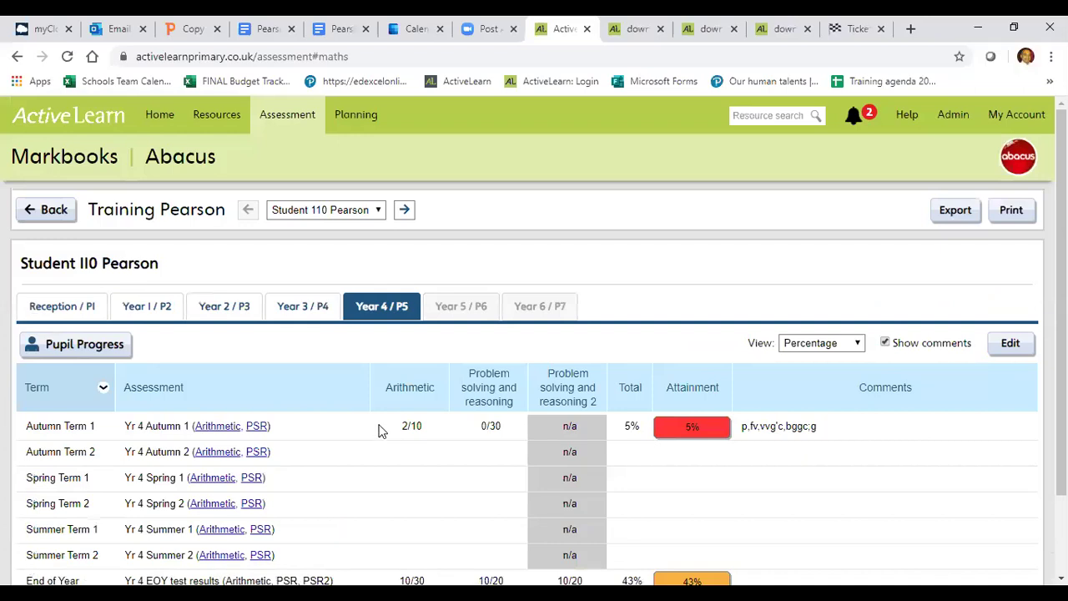
scroll(375, 427, "down", 2)
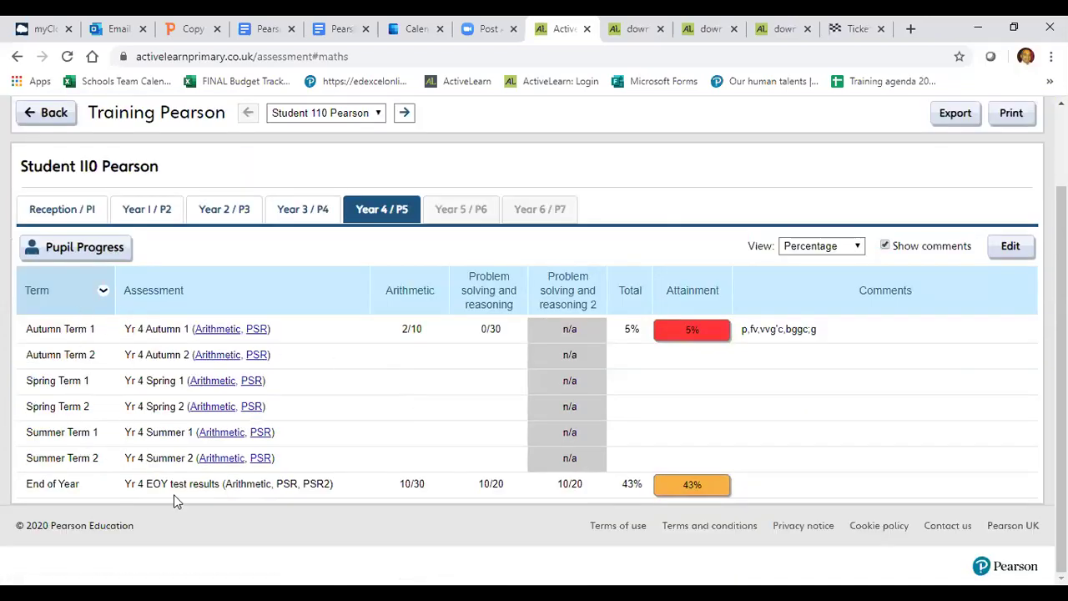
scroll(349, 312, "up", 1)
scroll(349, 312, "up", 2)
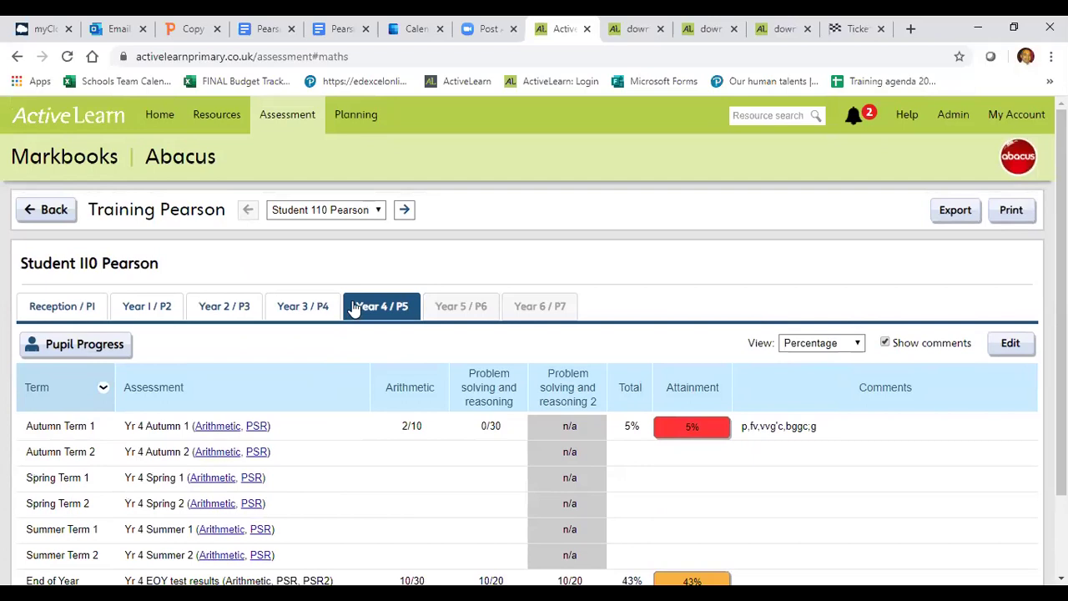
left_click(69, 212)
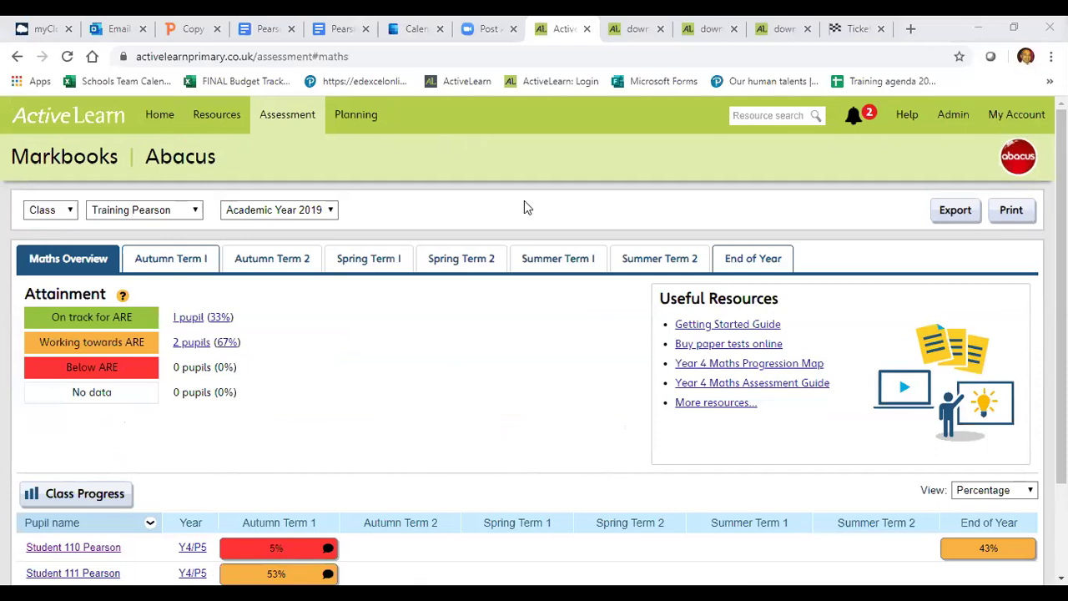
Step: Switch to the slide presentation, advance to the "Group activity – Preparing for a Maths lesson" slide and reveal its breakout groups
key("alt+Tab")
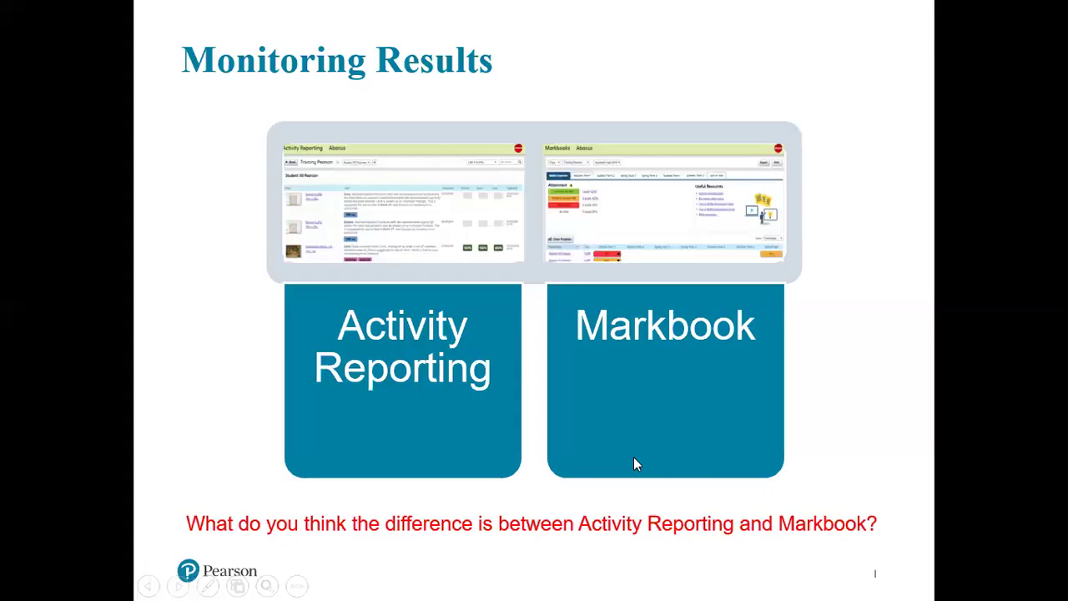
left_click(634, 458)
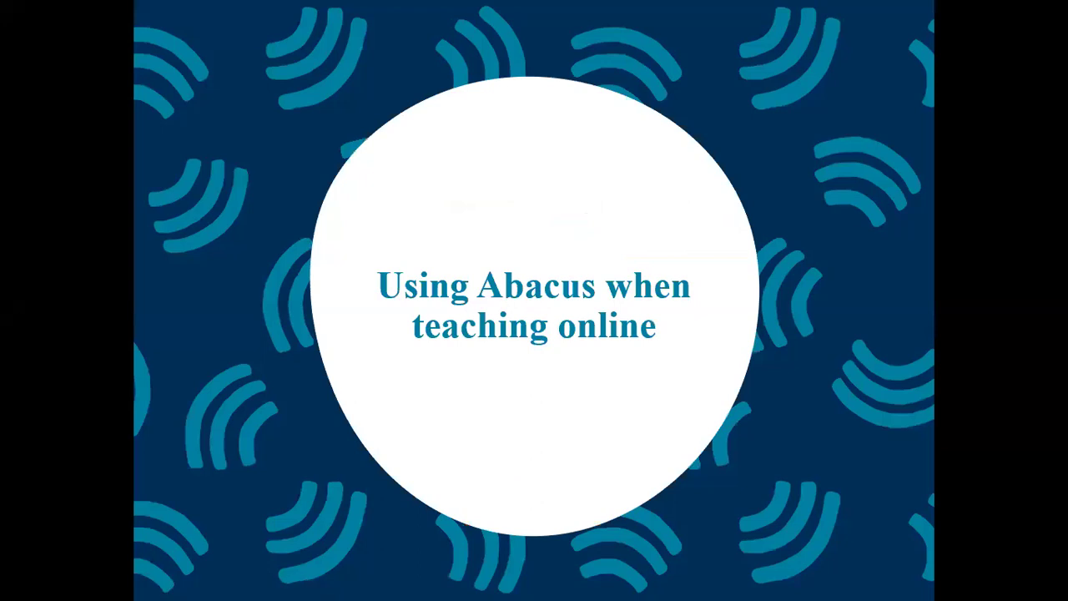
key("Right")
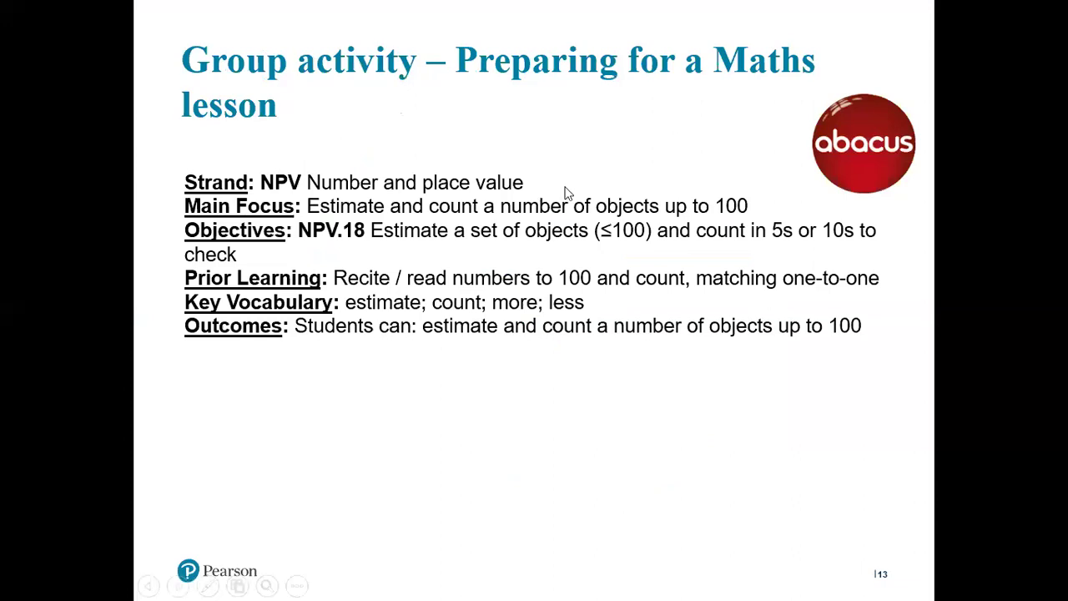
key("Right")
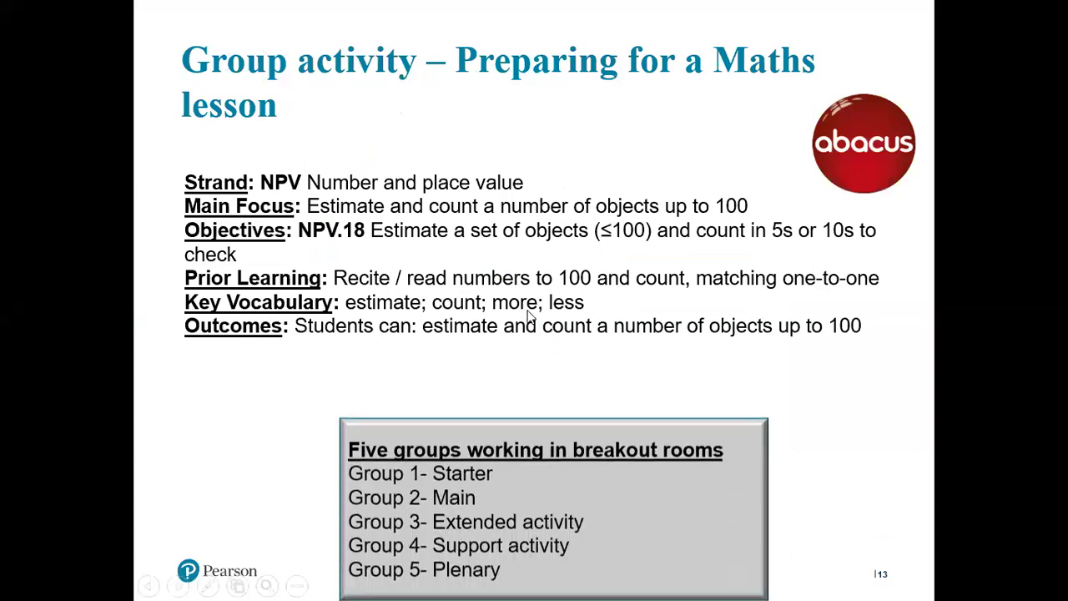